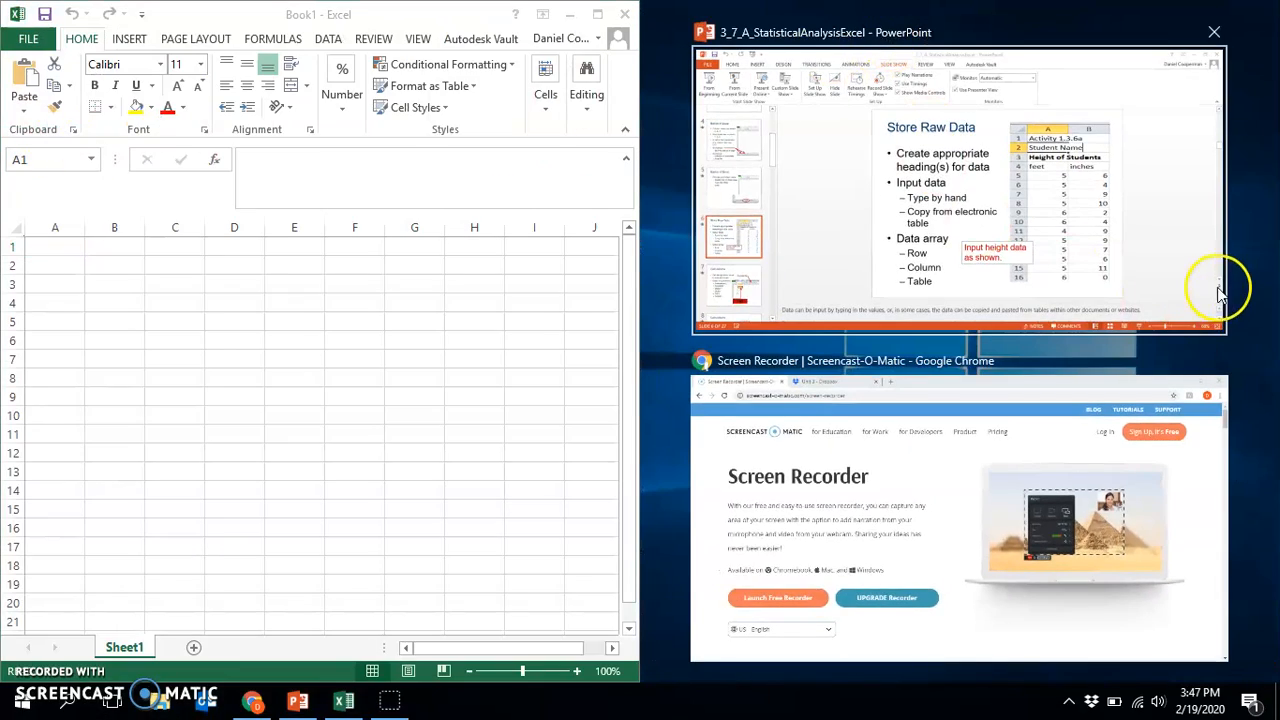
Show the PowerPoint presentation beside the worksheet and enter the person's title and surname in bold in cell A2
{"action": "left_click", "coordinate": [1220, 288]}
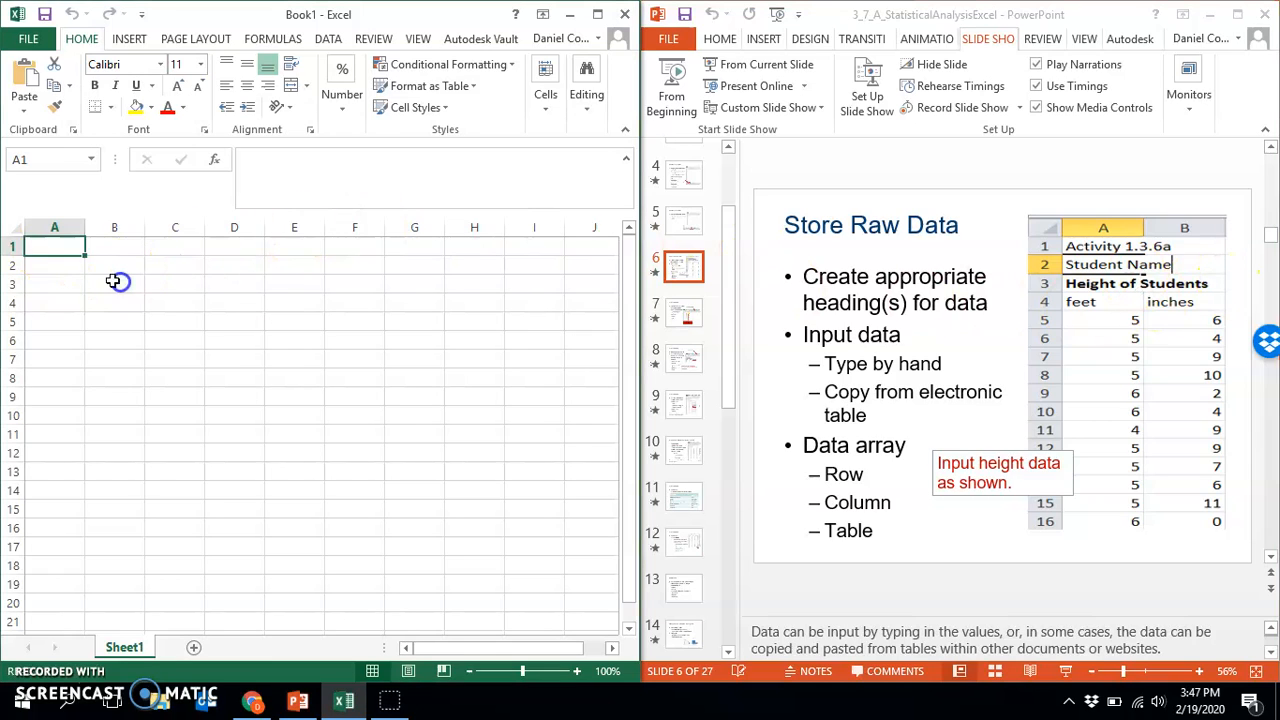
{"action": "left_click", "coordinate": [66, 262]}
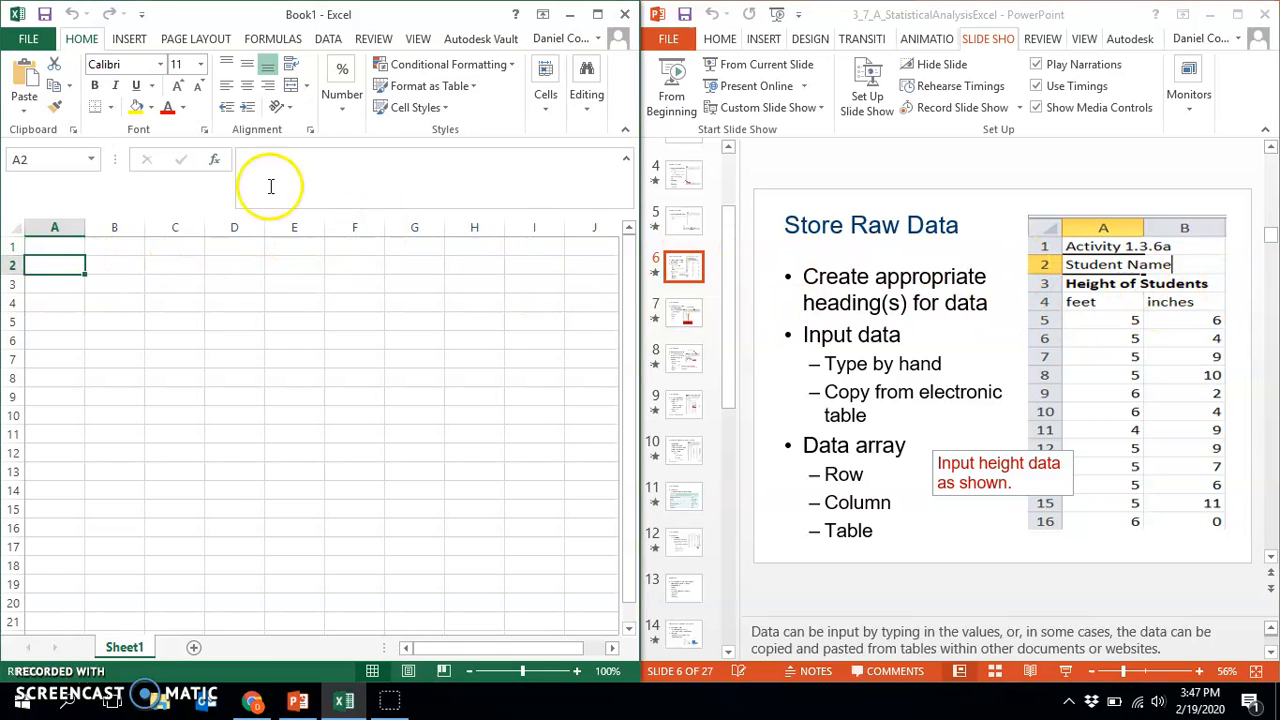
{"action": "left_click", "coordinate": [98, 86]}
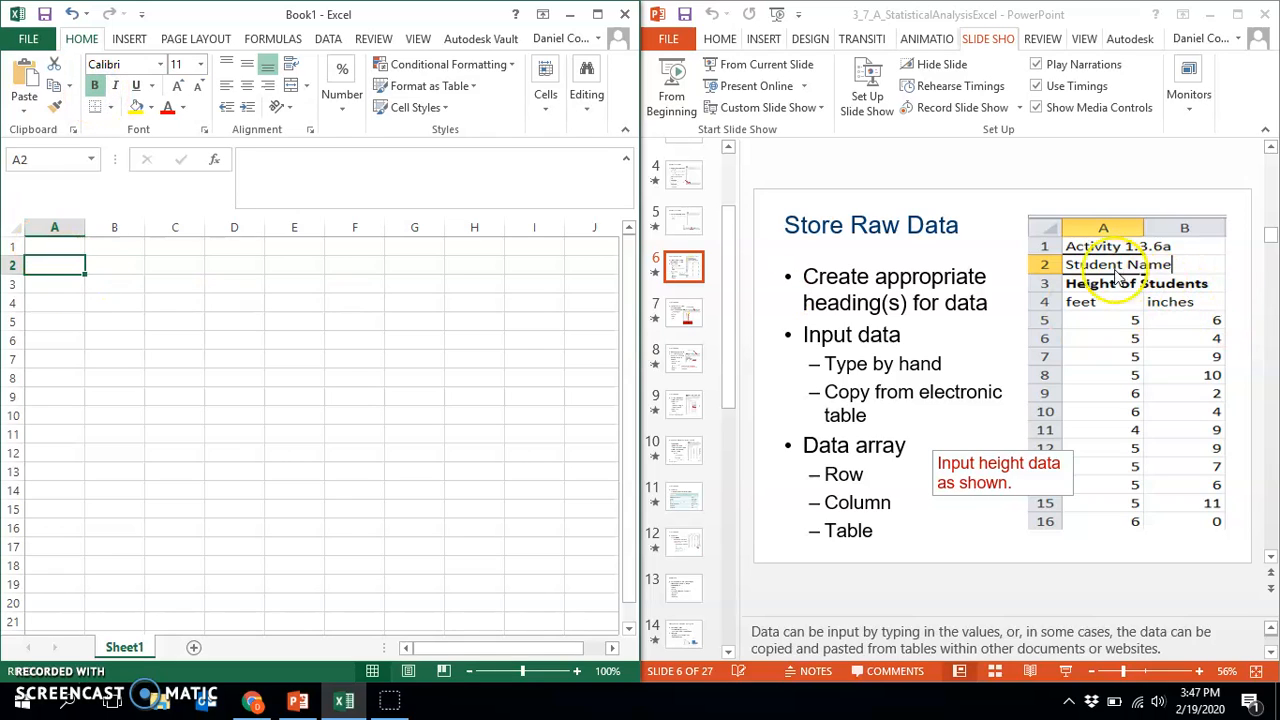
{"action": "left_click", "coordinate": [47, 264]}
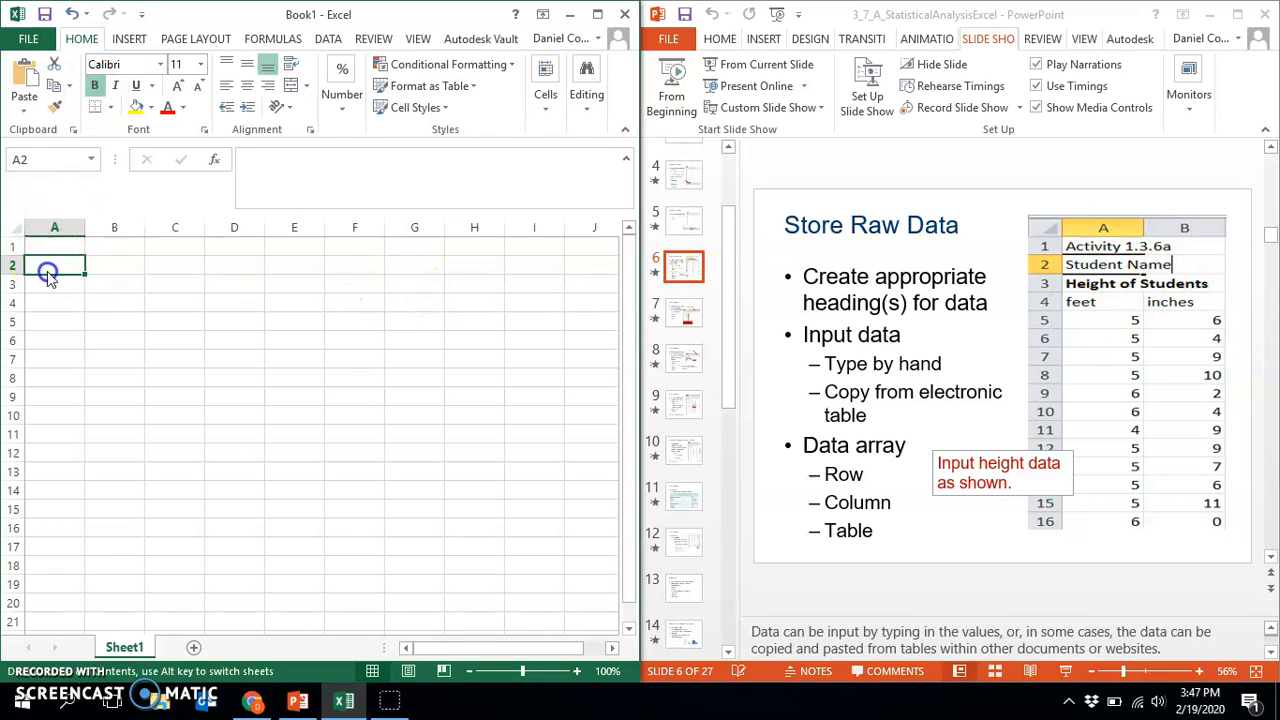
{"action": "type", "text": "Mr. Cooper"}
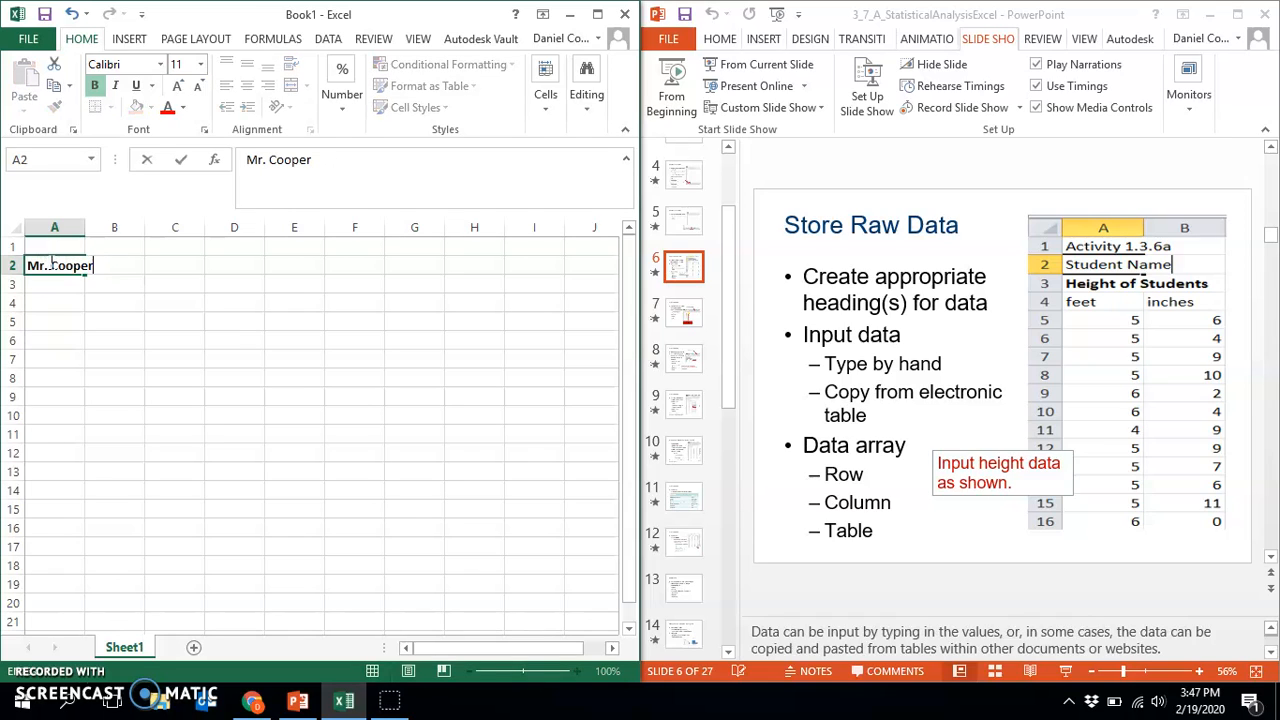
{"action": "type", "text": "man"}
{"action": "key", "text": "Return"}
Enter the heading "Height of Students" in A3 and the column labels "feet" in A4 and "inches" in B4
{"action": "type", "text": "Height of Students"}
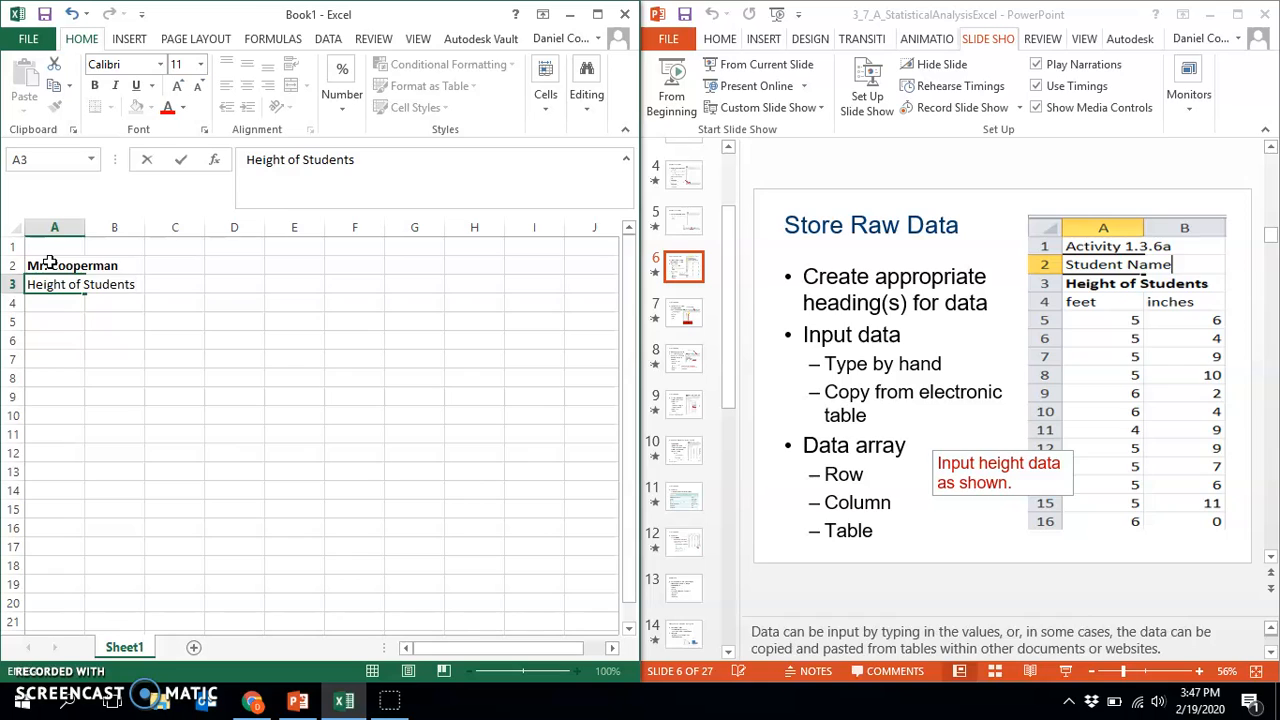
{"action": "key", "text": "Return"}
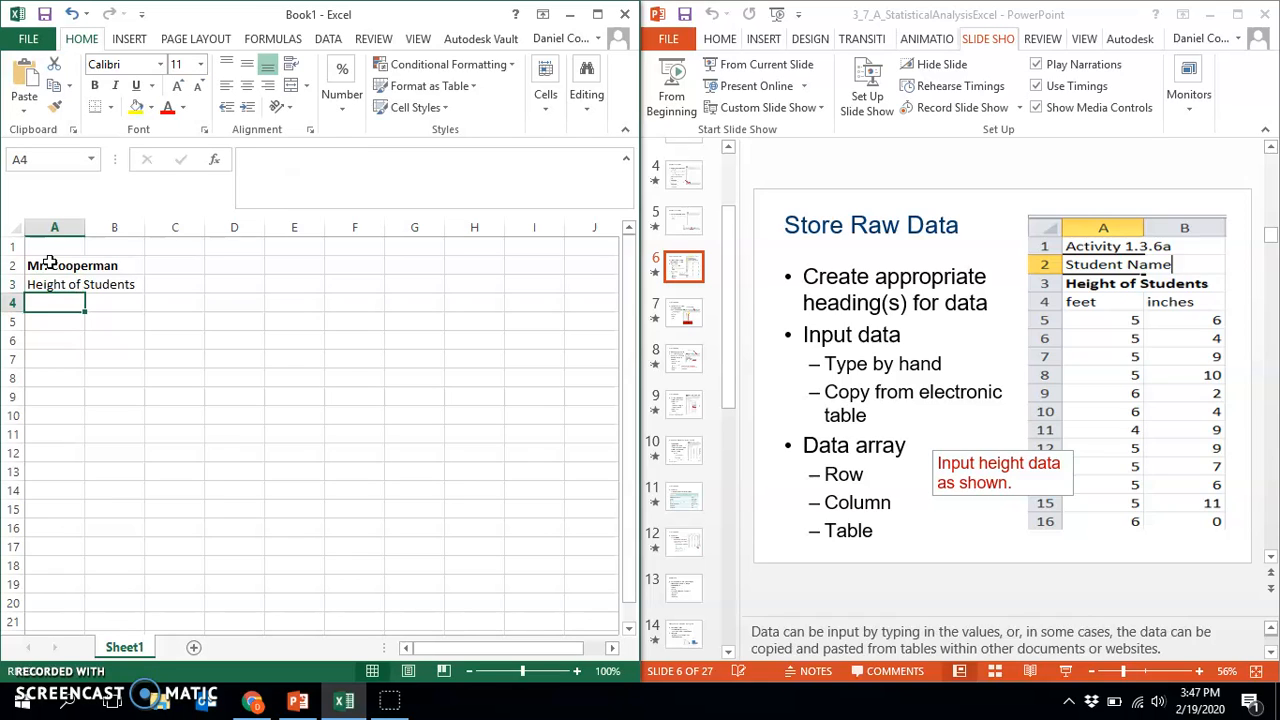
{"action": "type", "text": "feet"}
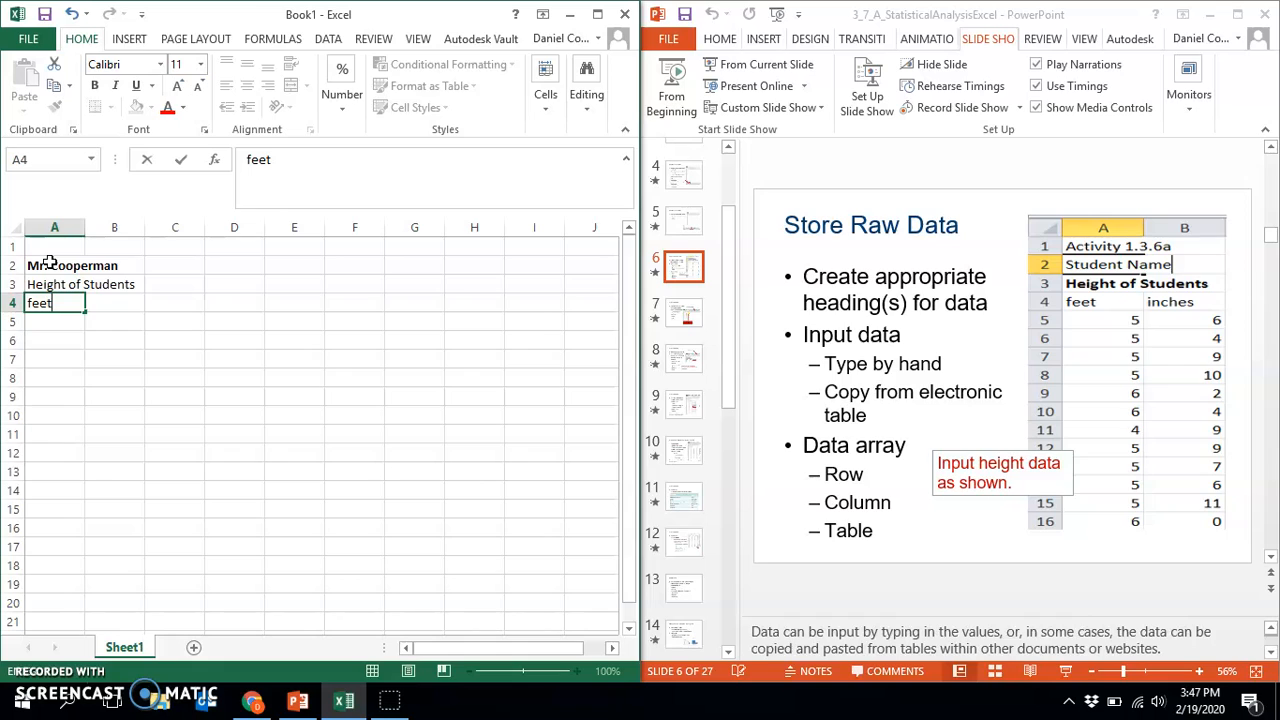
{"action": "key", "text": "Tab"}
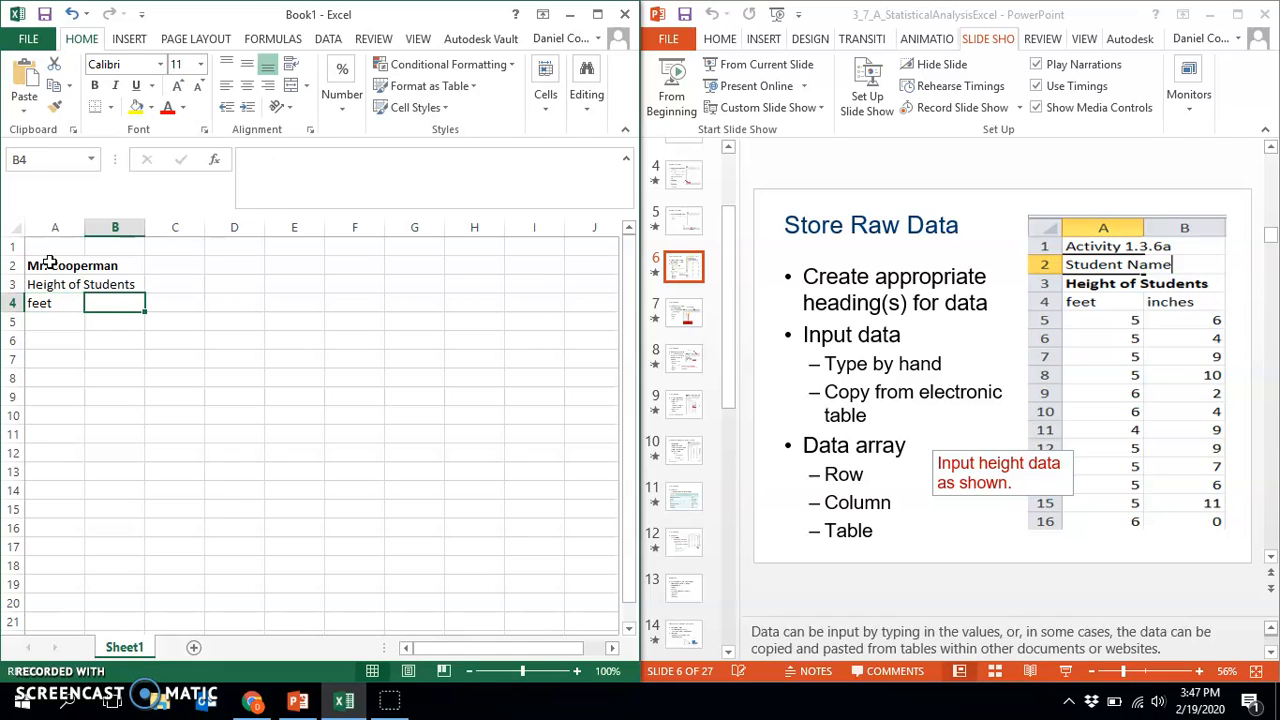
{"action": "type", "text": "i"}
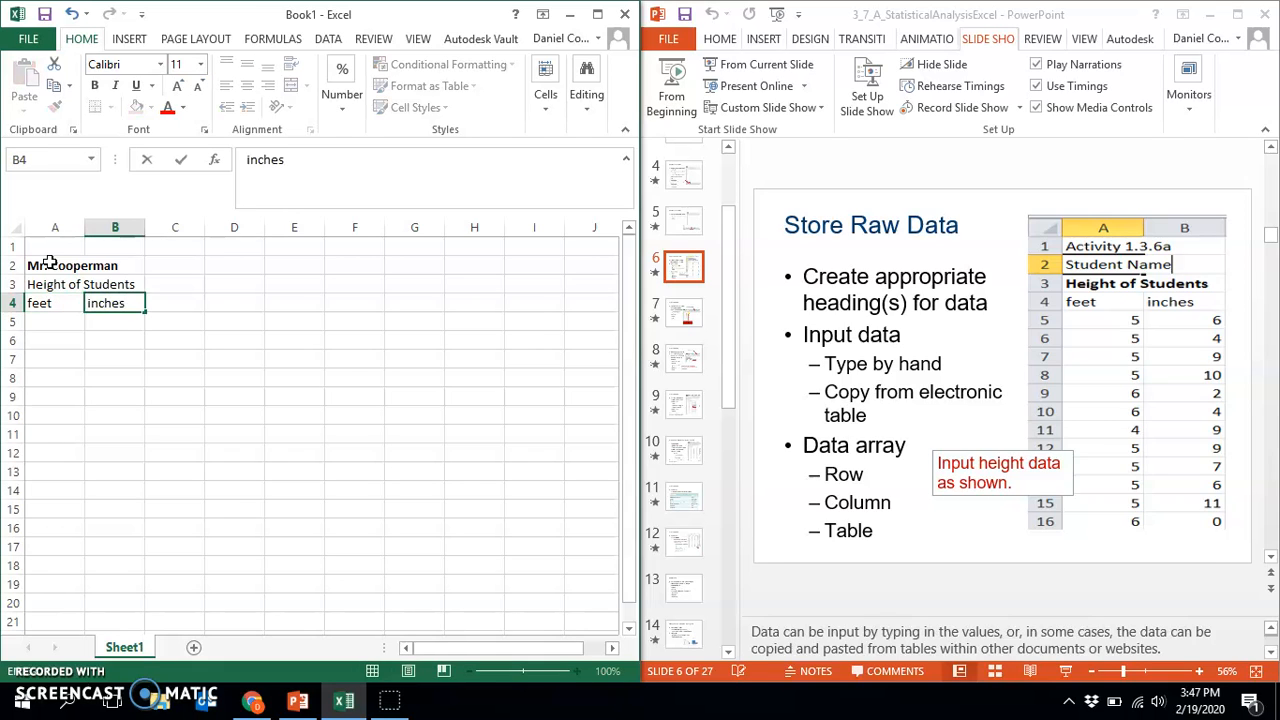
{"action": "type", "text": "nches"}
Fill the feet column from A5 to A16 with 5, 5, 5, 5, 6, 6, 4, 5, 5, 5, 5, 6
{"action": "left_click", "coordinate": [69, 320]}
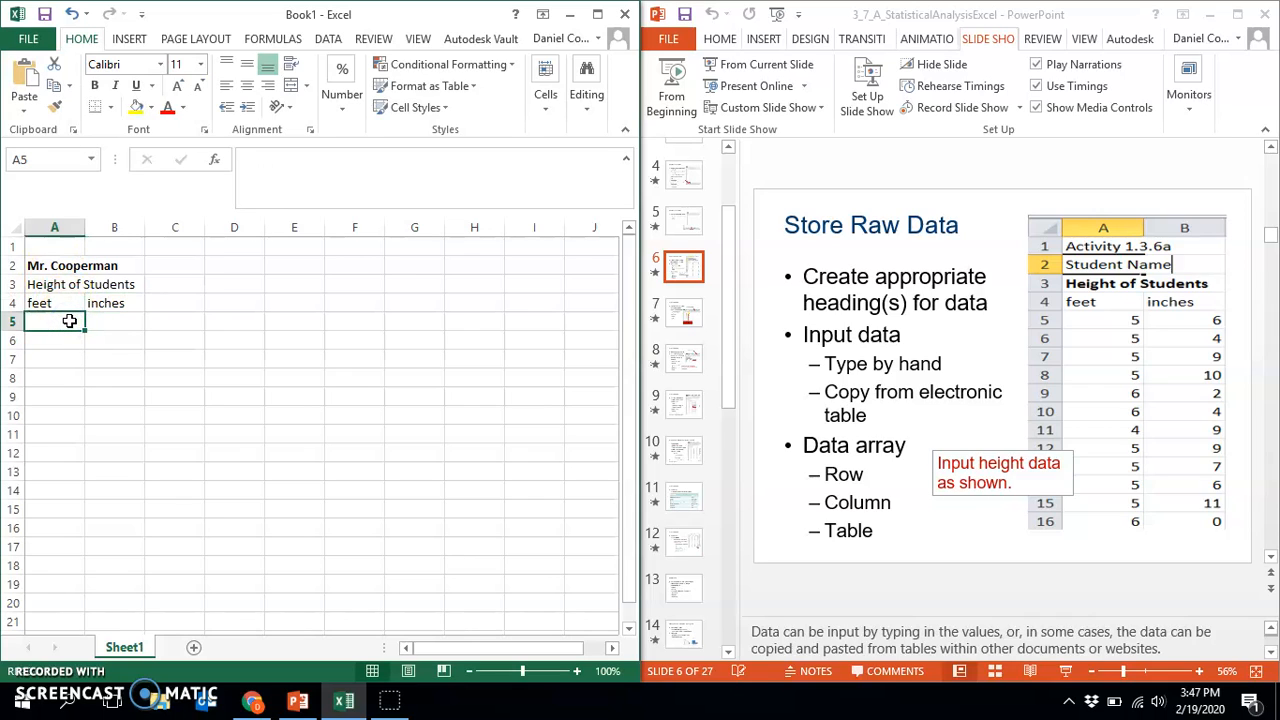
{"action": "type", "text": "5"}
{"action": "key", "text": "Return"}
{"action": "type", "text": "5"}
{"action": "key", "text": "Return"}
{"action": "type", "text": "5"}
{"action": "key", "text": "Return"}
{"action": "type", "text": "5"}
{"action": "key", "text": "Return"}
{"action": "type", "text": "6"}
{"action": "key", "text": "Return"}
{"action": "type", "text": "6"}
{"action": "key", "text": "Return"}
{"action": "type", "text": "4"}
{"action": "key", "text": "Return"}
{"action": "type", "text": "5"}
{"action": "key", "text": "Return"}
{"action": "type", "text": "5"}
{"action": "key", "text": "Return"}
{"action": "type", "text": "5"}
{"action": "key", "text": "Return"}
{"action": "type", "text": "5"}
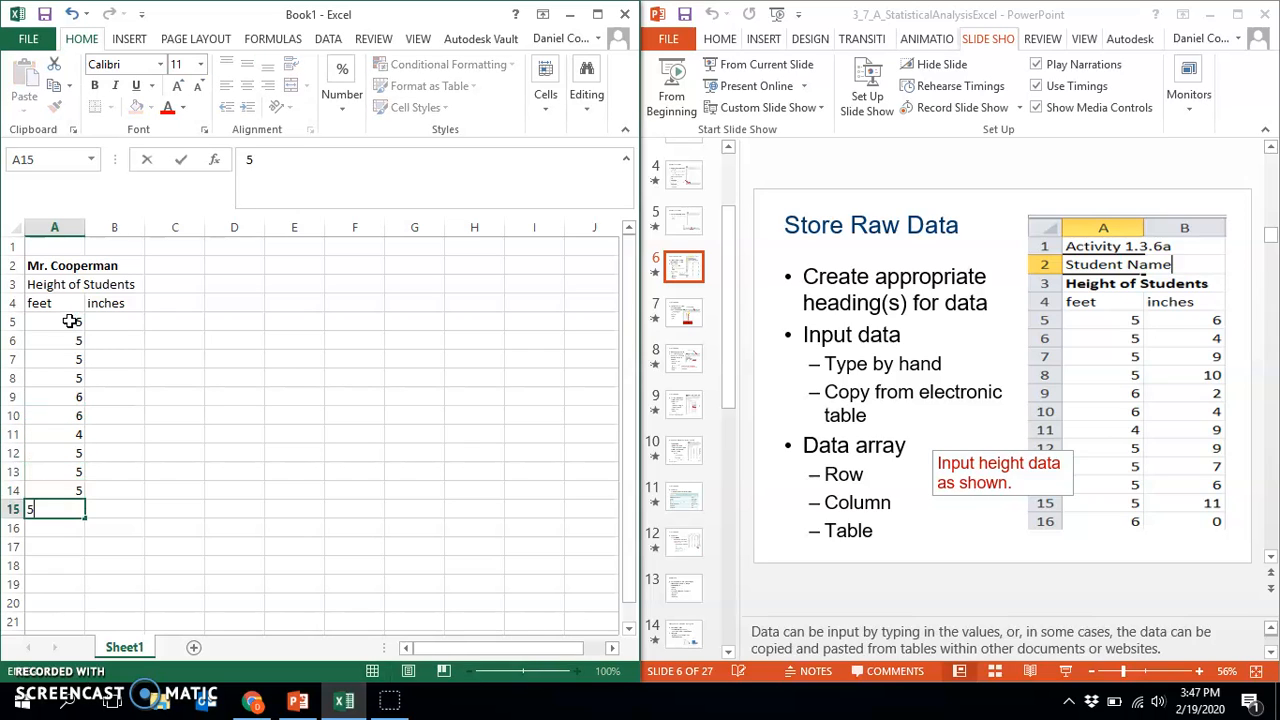
{"action": "key", "text": "Return"}
{"action": "type", "text": "6"}
{"action": "key", "text": "Return"}
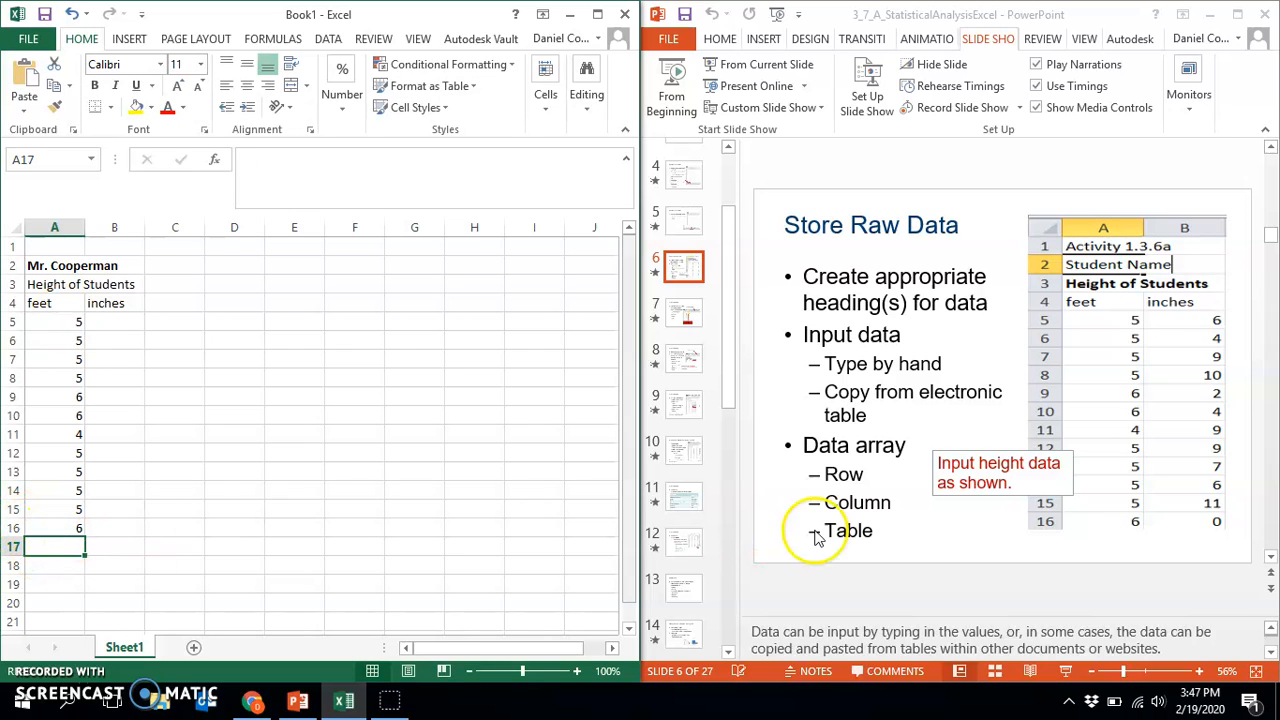
Fill the inches column from B5 to B16 with 6, 4, 9, 10, 2, 4, 9, 9, 7, 6, 11, 0
{"action": "left_click", "coordinate": [108, 318]}
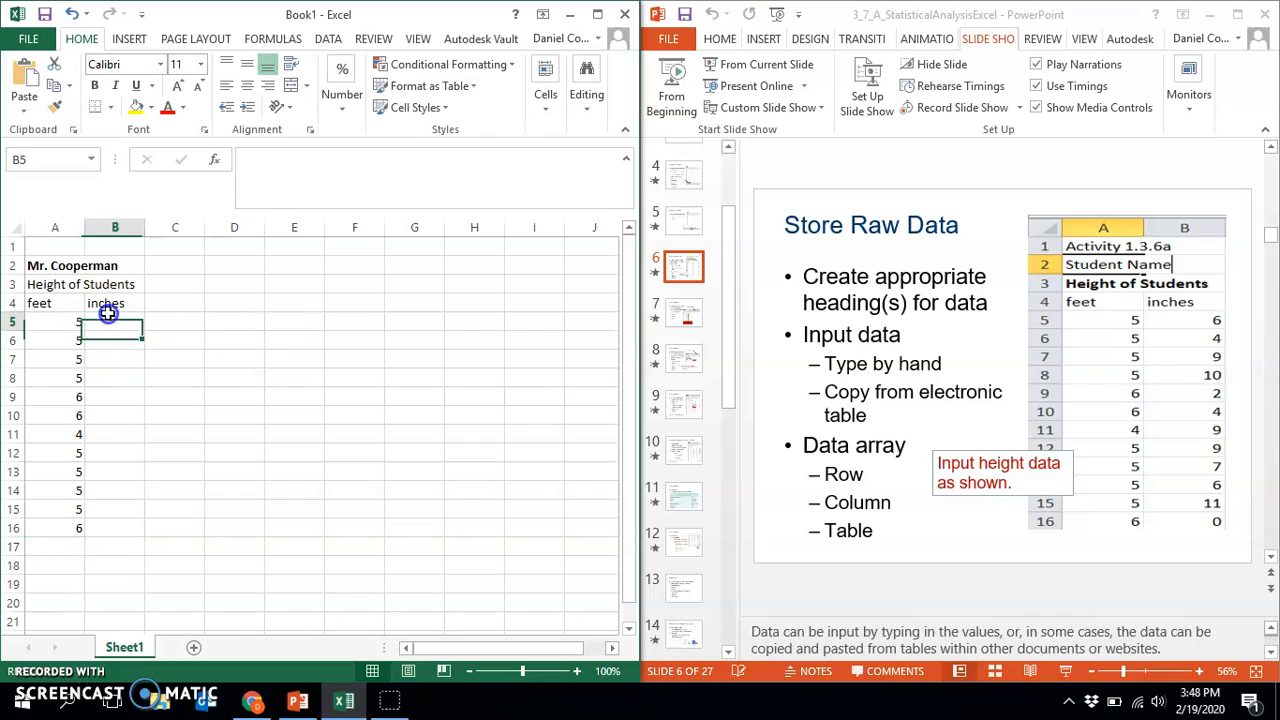
{"action": "type", "text": "6"}
{"action": "key", "text": "Return"}
{"action": "type", "text": "4"}
{"action": "key", "text": "Return"}
{"action": "type", "text": "9"}
{"action": "key", "text": "Return"}
{"action": "type", "text": "10"}
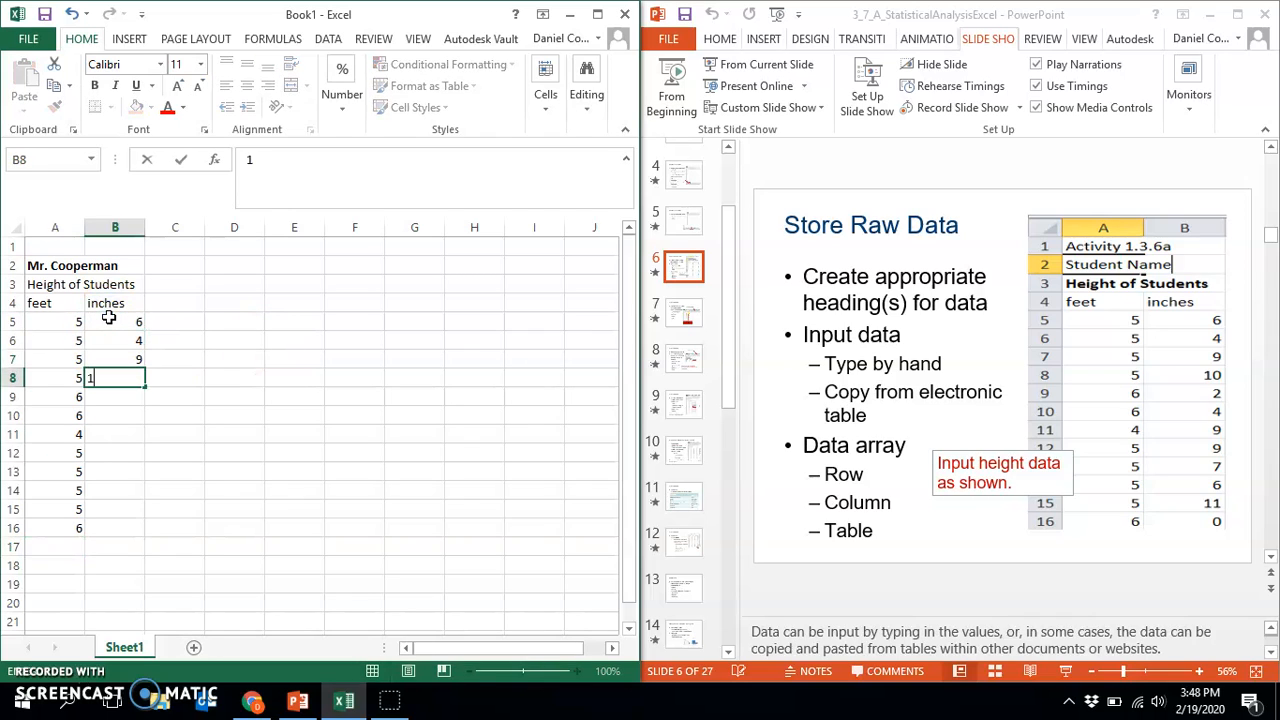
{"action": "key", "text": "Return"}
{"action": "type", "text": "2"}
{"action": "key", "text": "Return"}
{"action": "type", "text": "4"}
{"action": "key", "text": "Return"}
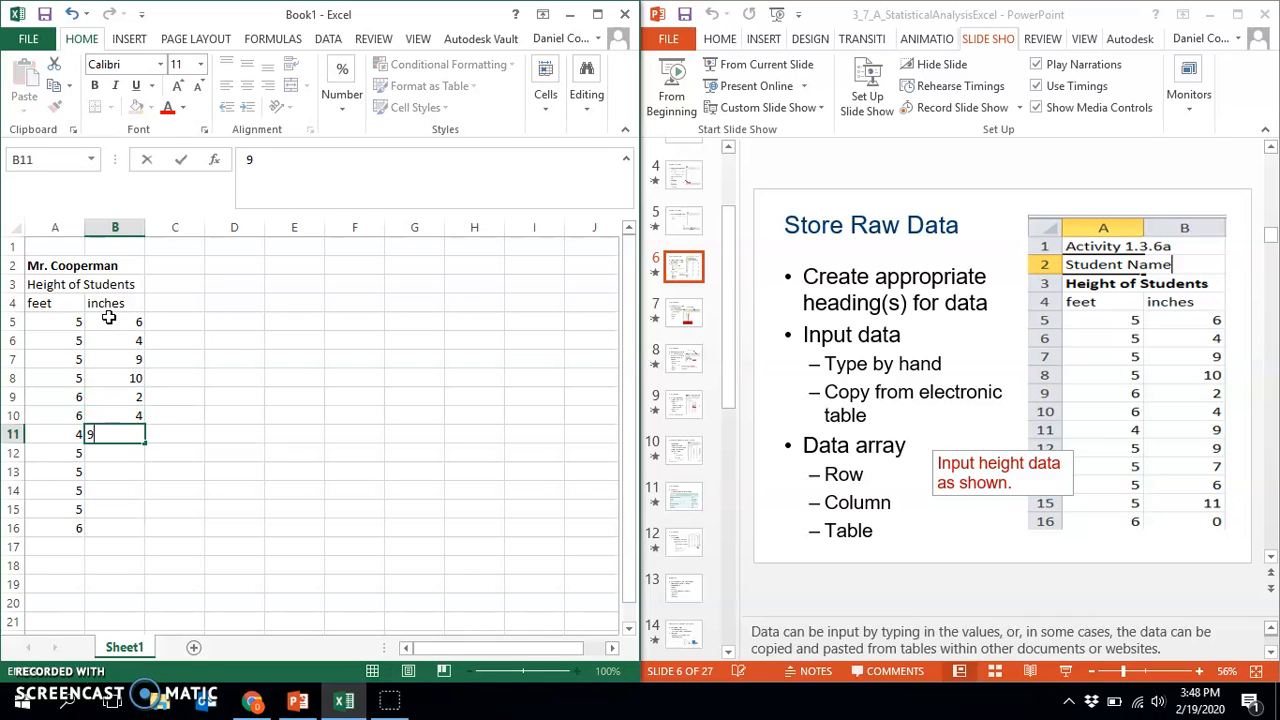
{"action": "type", "text": "9"}
{"action": "key", "text": "Return"}
{"action": "type", "text": "9"}
{"action": "key", "text": "Return"}
{"action": "type", "text": "7"}
{"action": "key", "text": "Return"}
{"action": "type", "text": "6"}
{"action": "key", "text": "Return"}
{"action": "type", "text": "11"}
{"action": "key", "text": "Return"}
{"action": "type", "text": "0"}
{"action": "key", "text": "Return"}
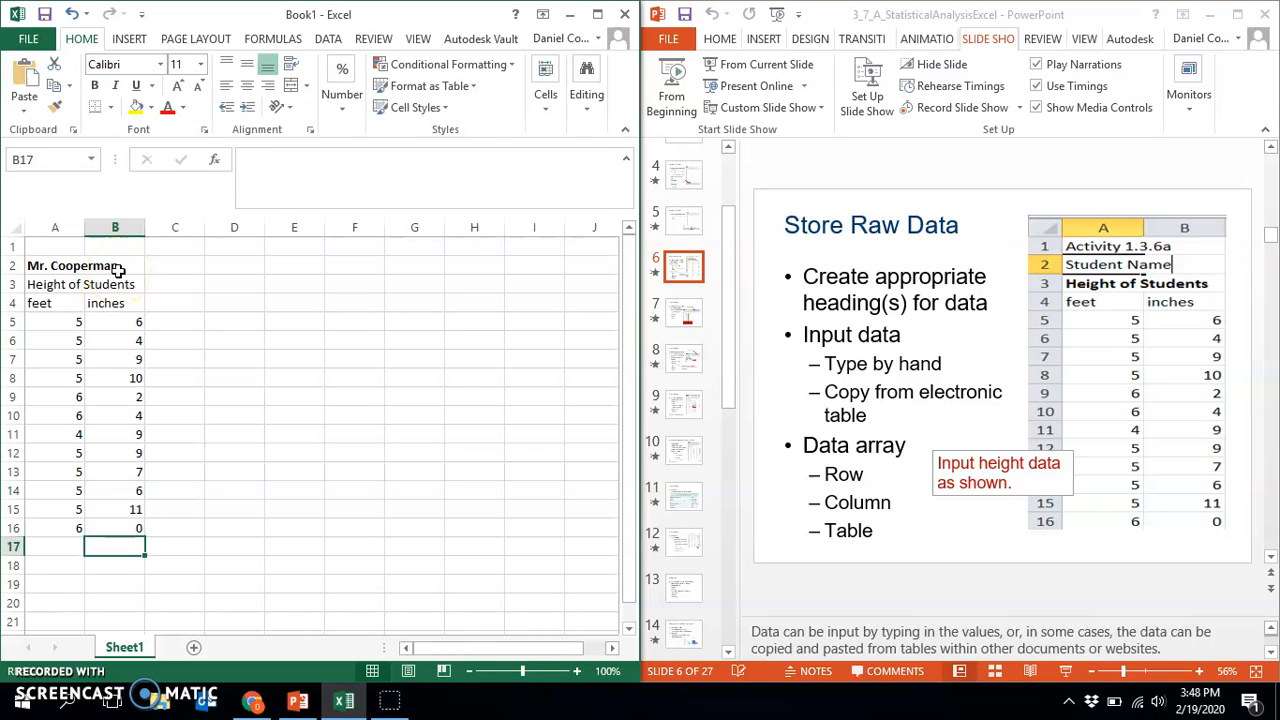
Enter the column label "decimal feet" in cell C4
{"action": "left_click", "coordinate": [178, 301]}
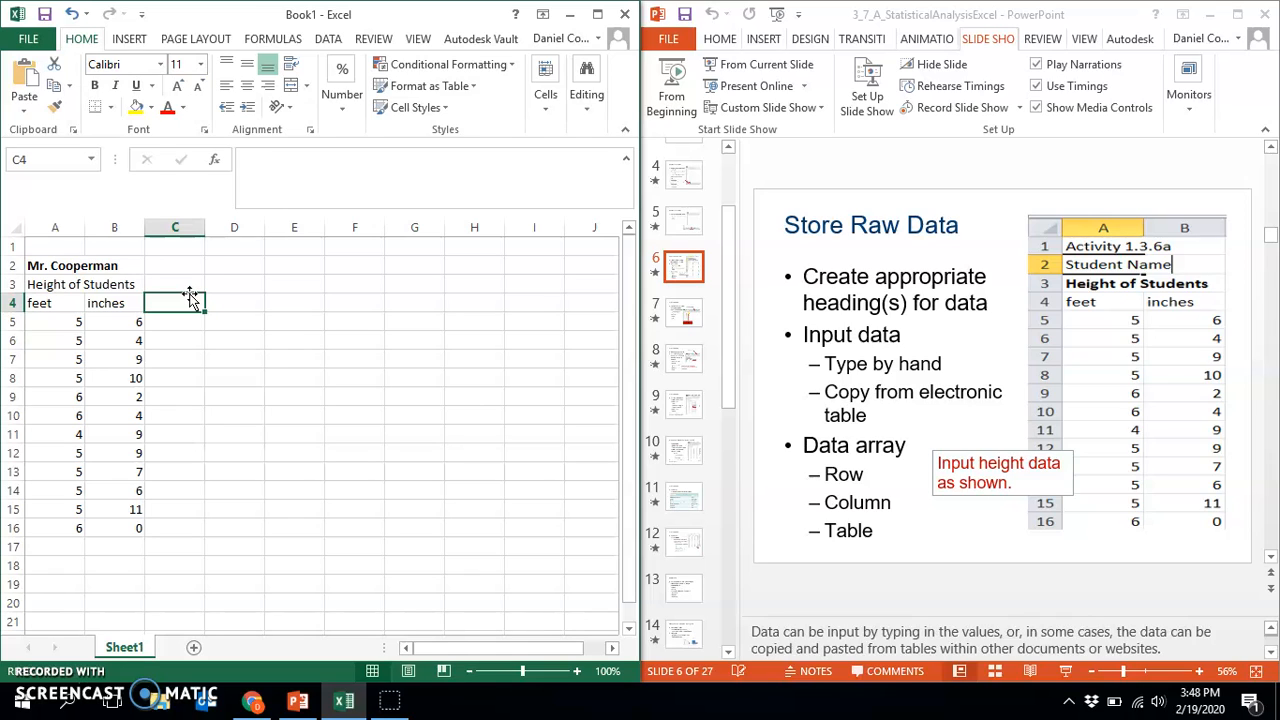
{"action": "type", "text": "decimal feet"}
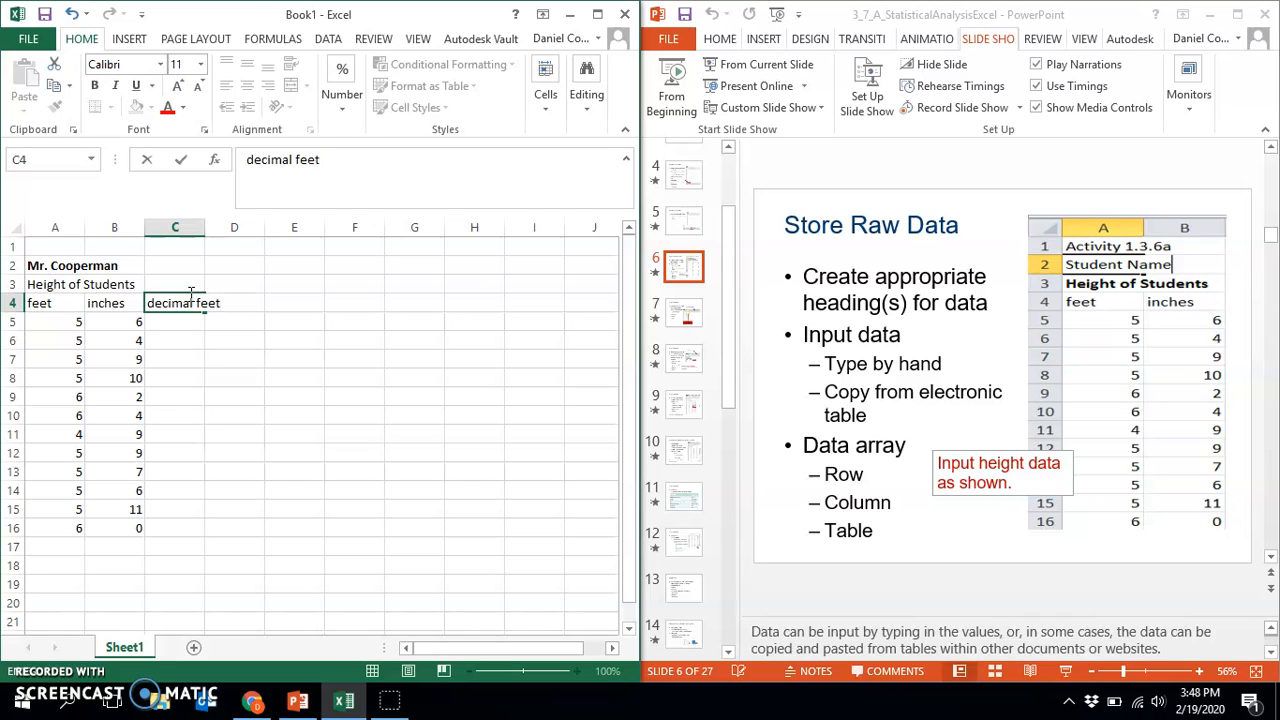
{"action": "left_click", "coordinate": [256, 397]}
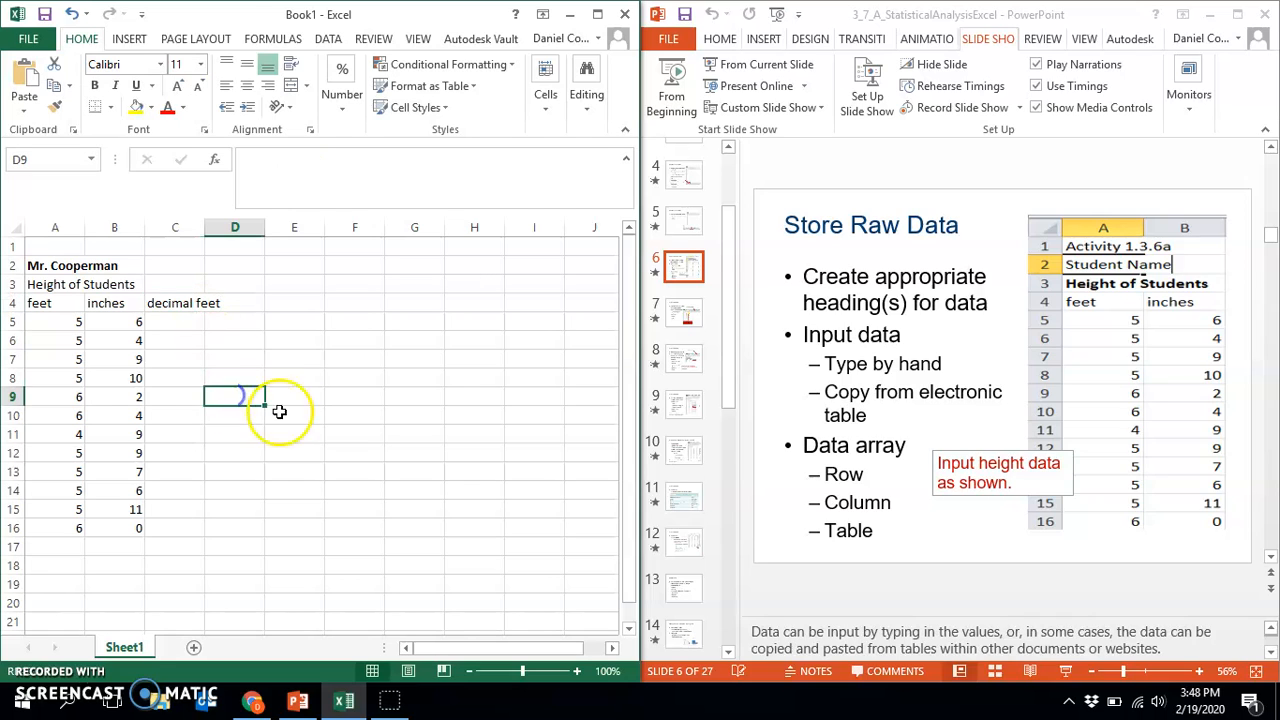
{"action": "left_click", "coordinate": [180, 303]}
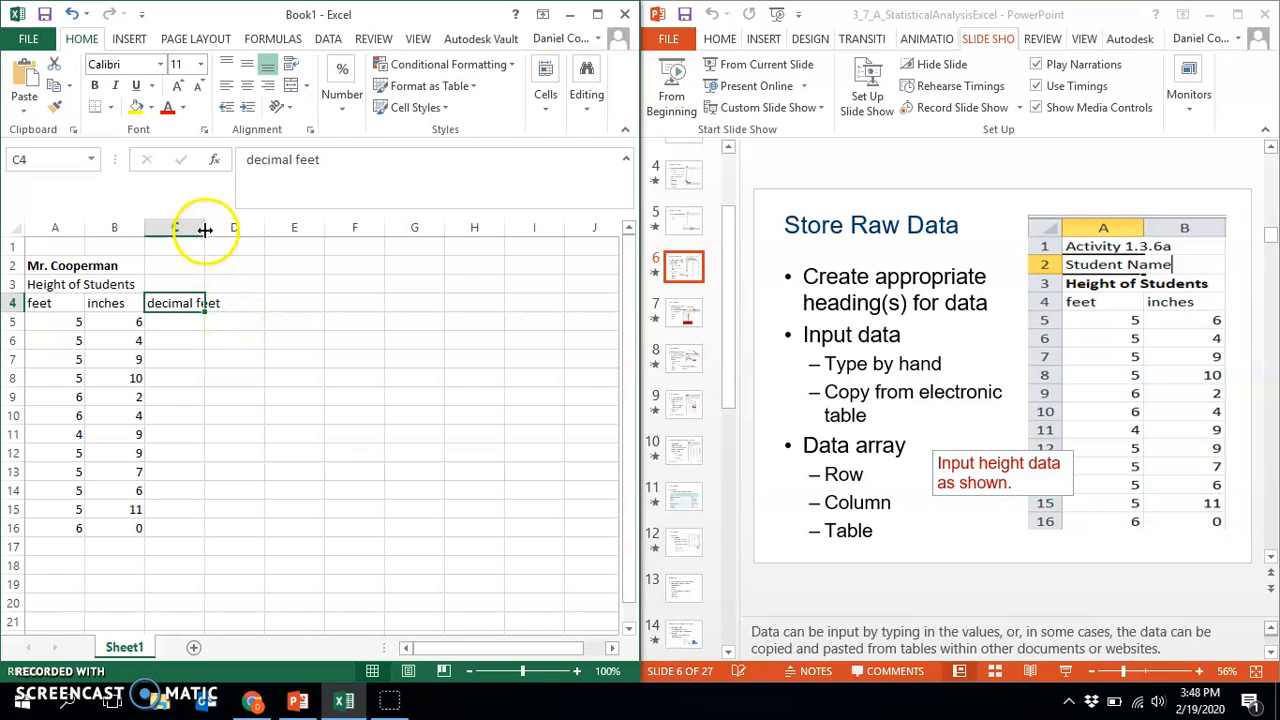
{"action": "left_click_drag", "start_coordinate": [205, 227], "coordinate": [230, 232]}
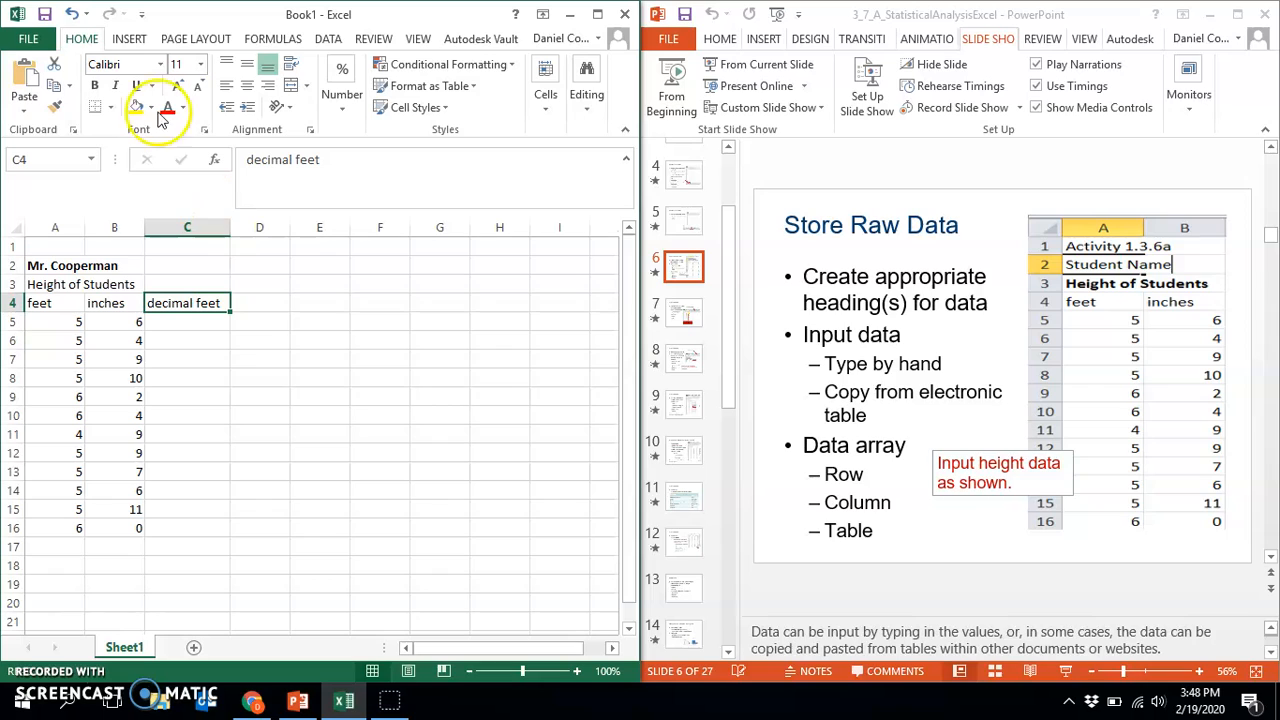
{"action": "left_click", "coordinate": [73, 14]}
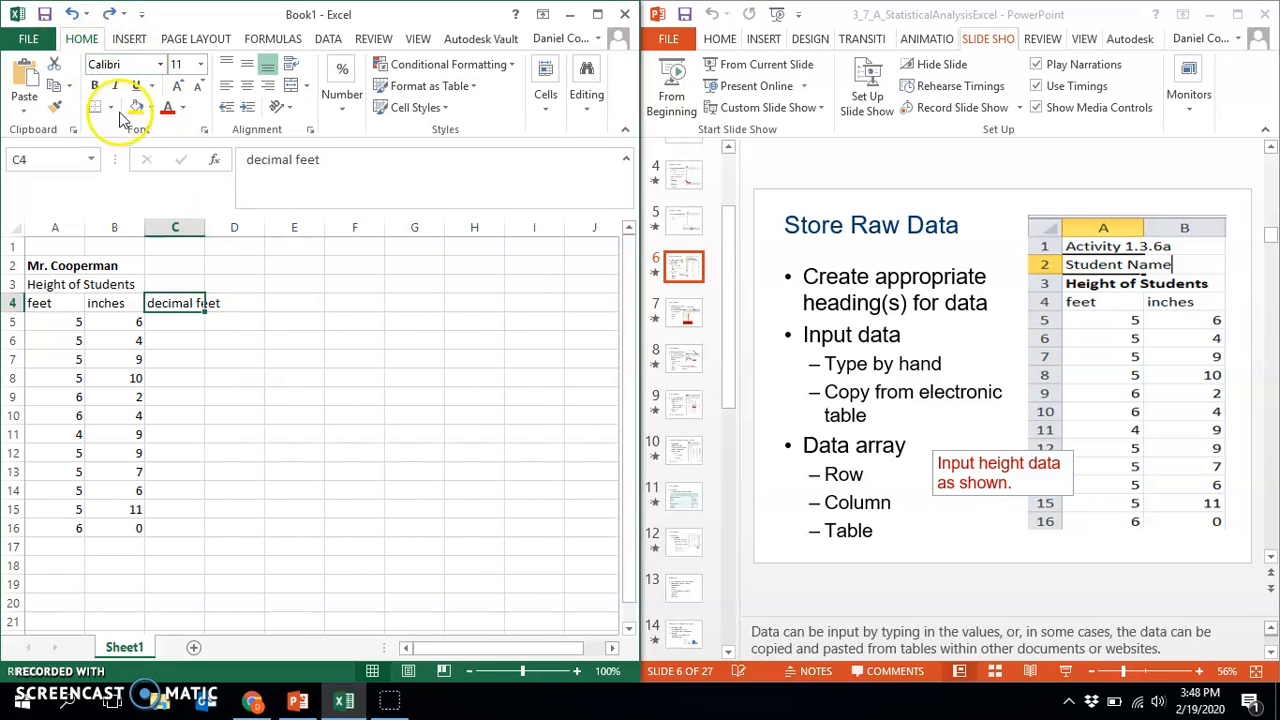
Auto-fit the width of column C to its "decimal feet" label
{"action": "double_click", "coordinate": [204, 227]}
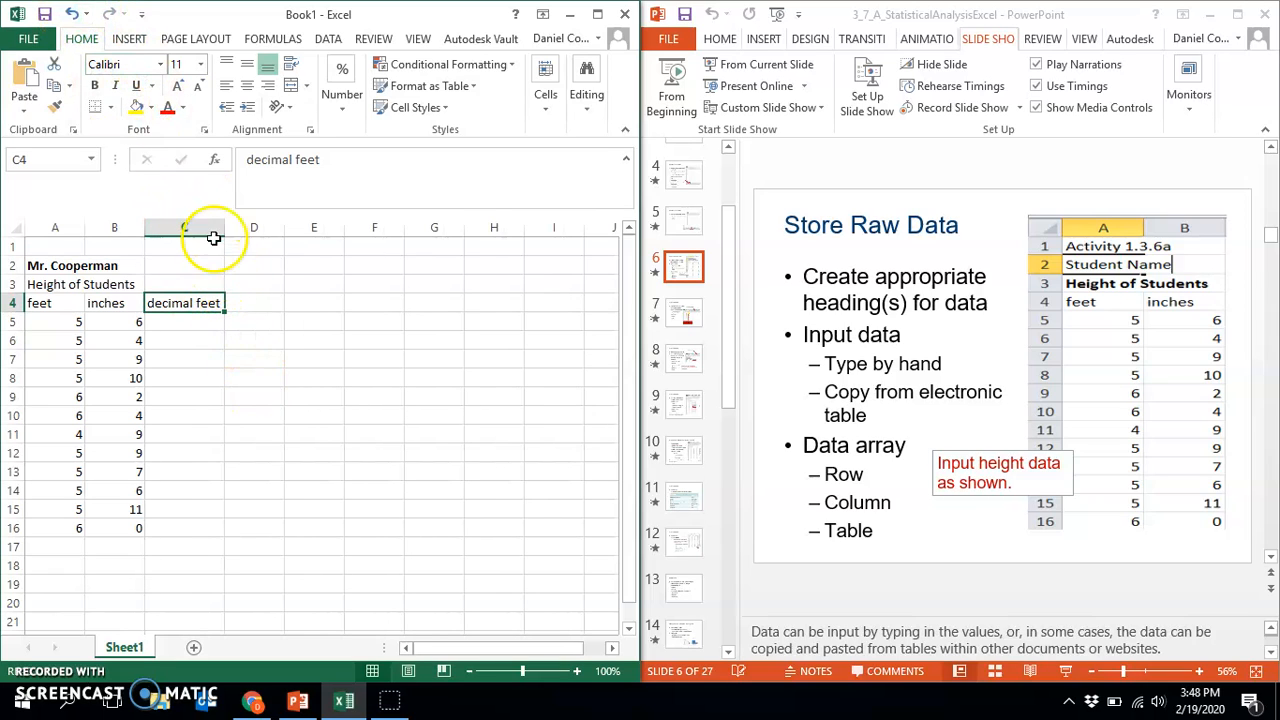
{"action": "left_click_drag", "start_coordinate": [271, 352], "coordinate": [248, 345]}
Enter the formula =A5+B5/12 in cell C5 to convert the first height to decimal feet
{"action": "left_click", "coordinate": [192, 318]}
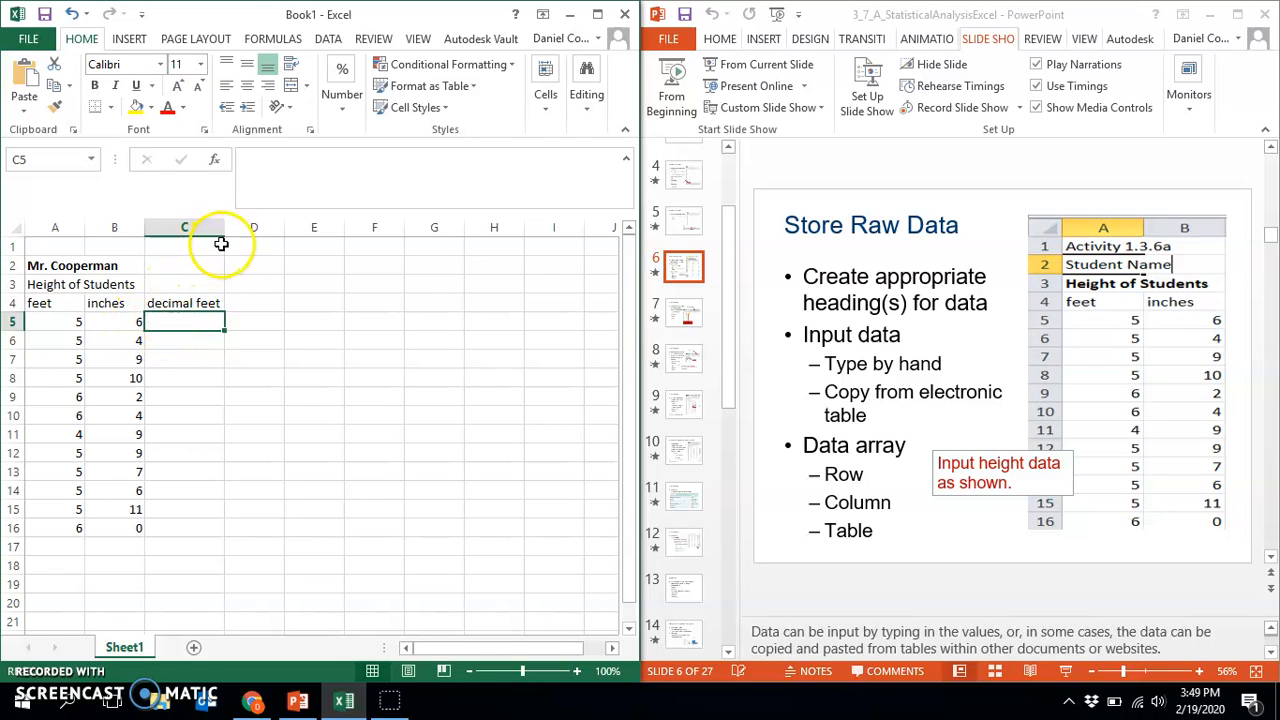
{"action": "left_click", "coordinate": [307, 160]}
{"action": "type", "text": "="}
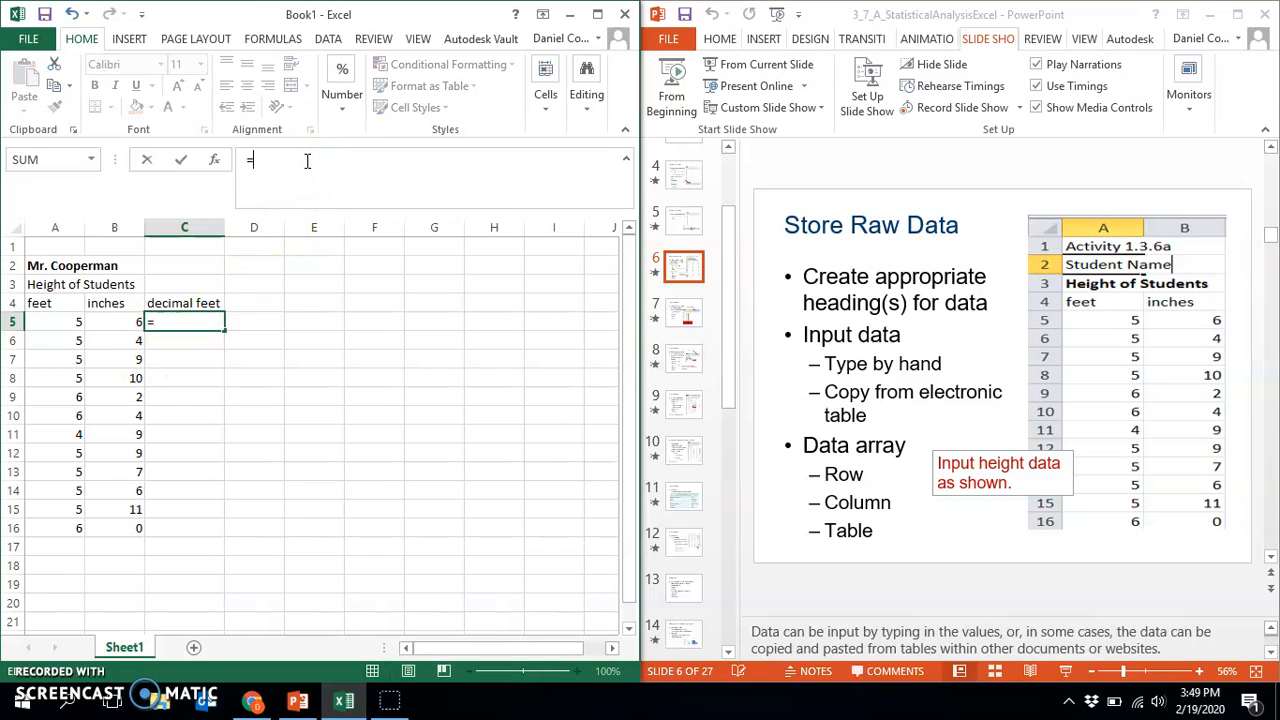
{"action": "left_click", "coordinate": [56, 320]}
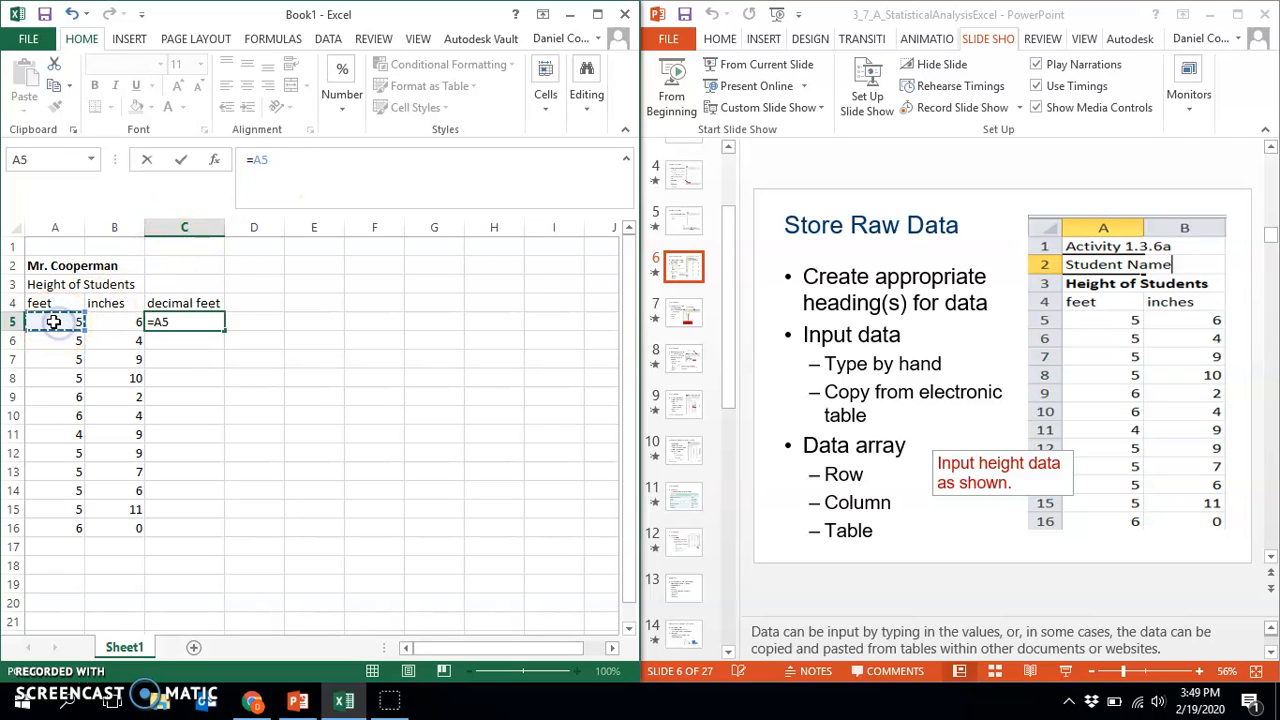
{"action": "type", "text": "+"}
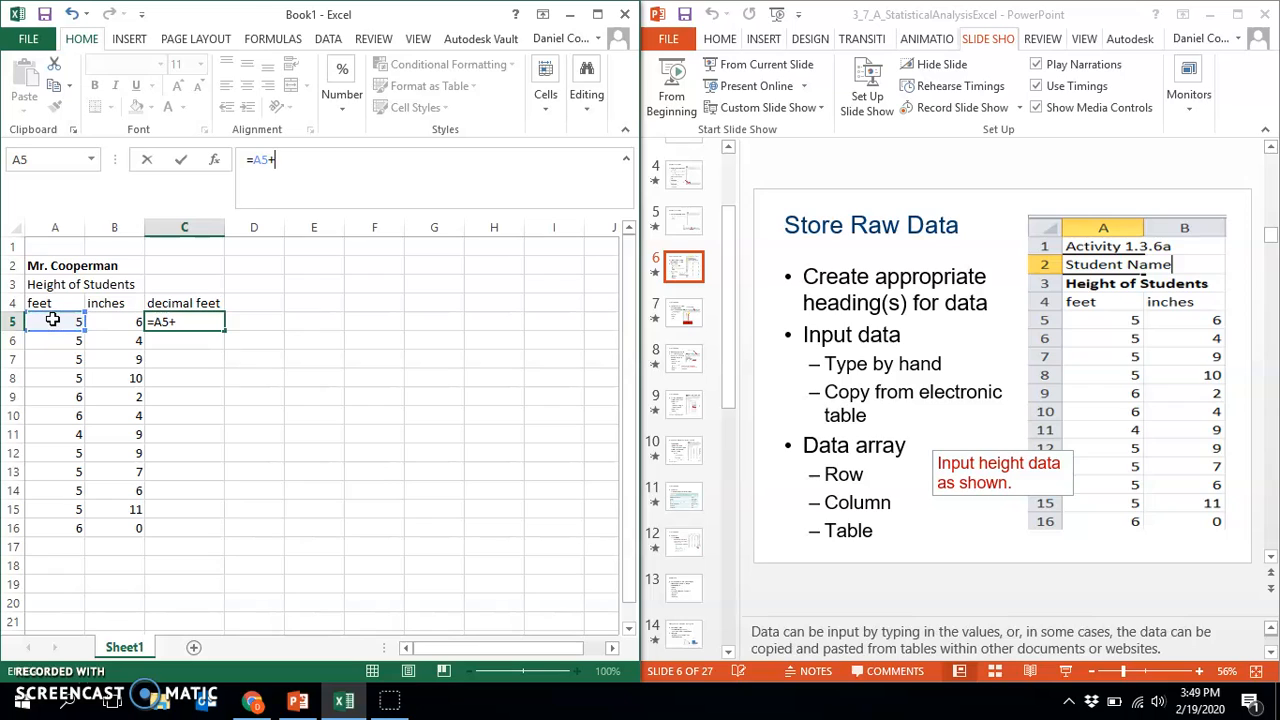
{"action": "left_click", "coordinate": [113, 322]}
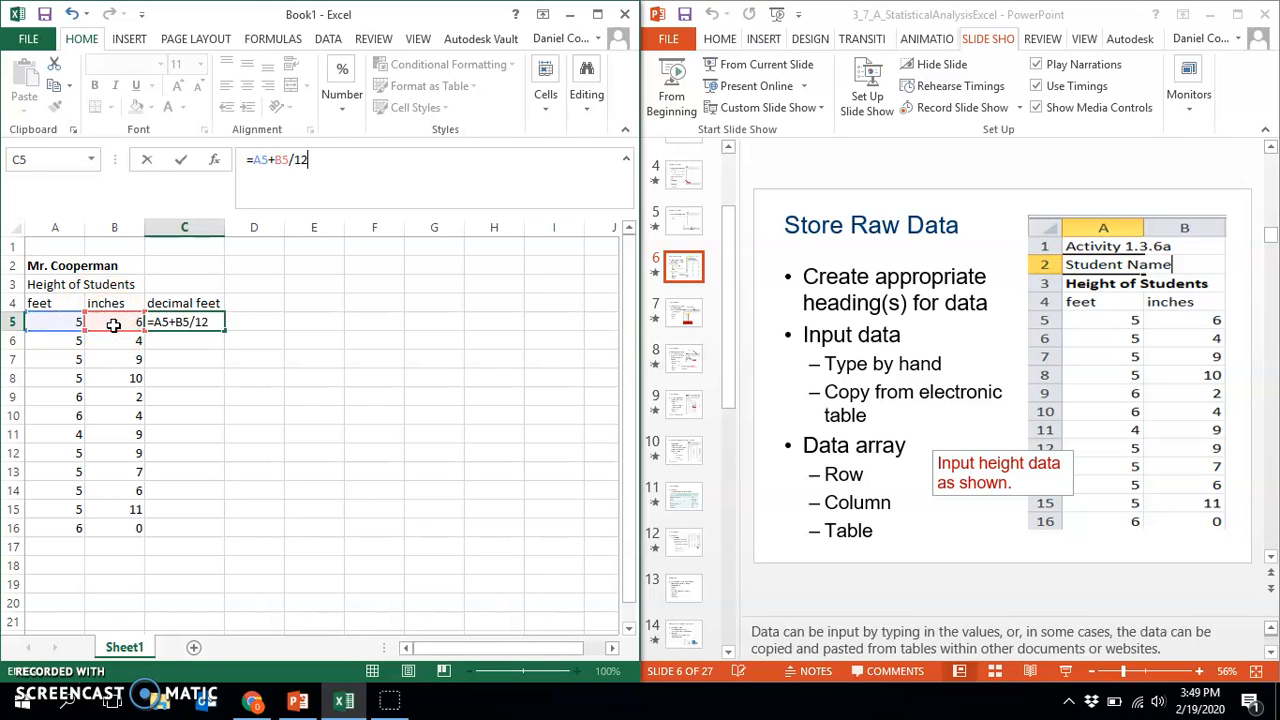
{"action": "left_click", "coordinate": [287, 160]}
{"action": "key", "text": "Return"}
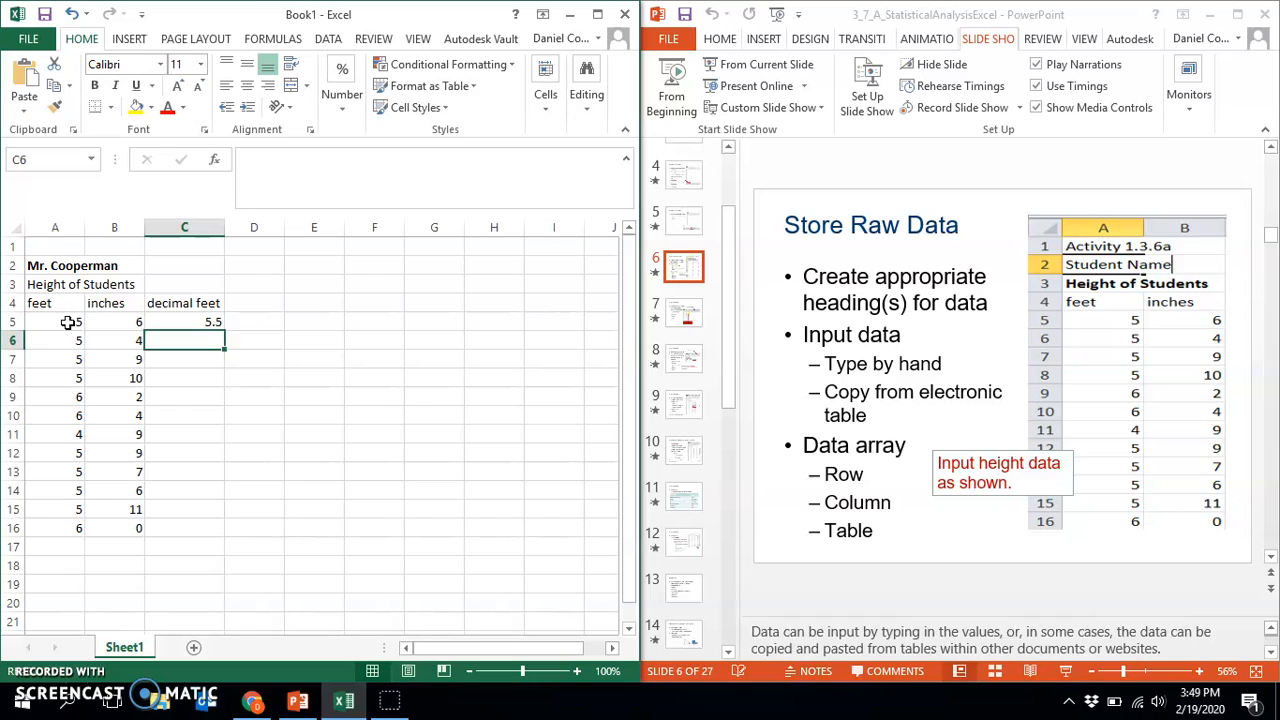
Examine the conversion formula in cell C5 and the feet value in A5 that it refers to
{"action": "left_click", "coordinate": [184, 320]}
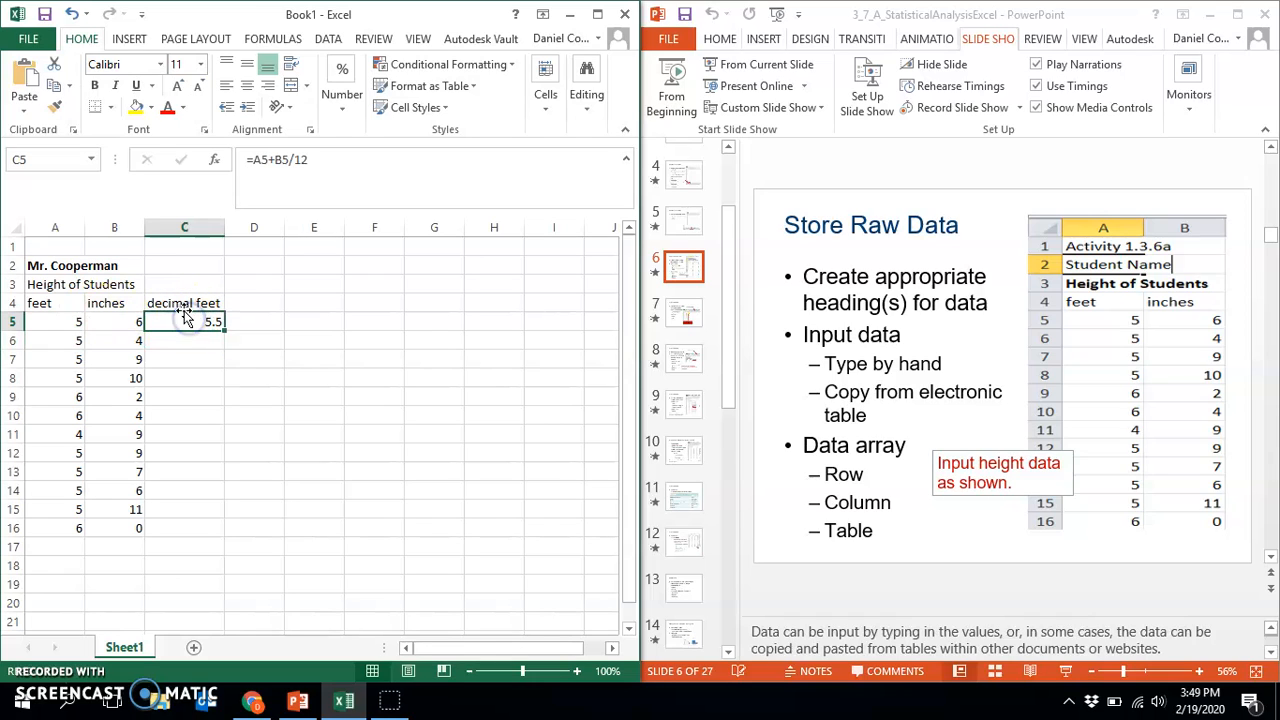
{"action": "left_click", "coordinate": [186, 316]}
{"action": "key", "text": "Down"}
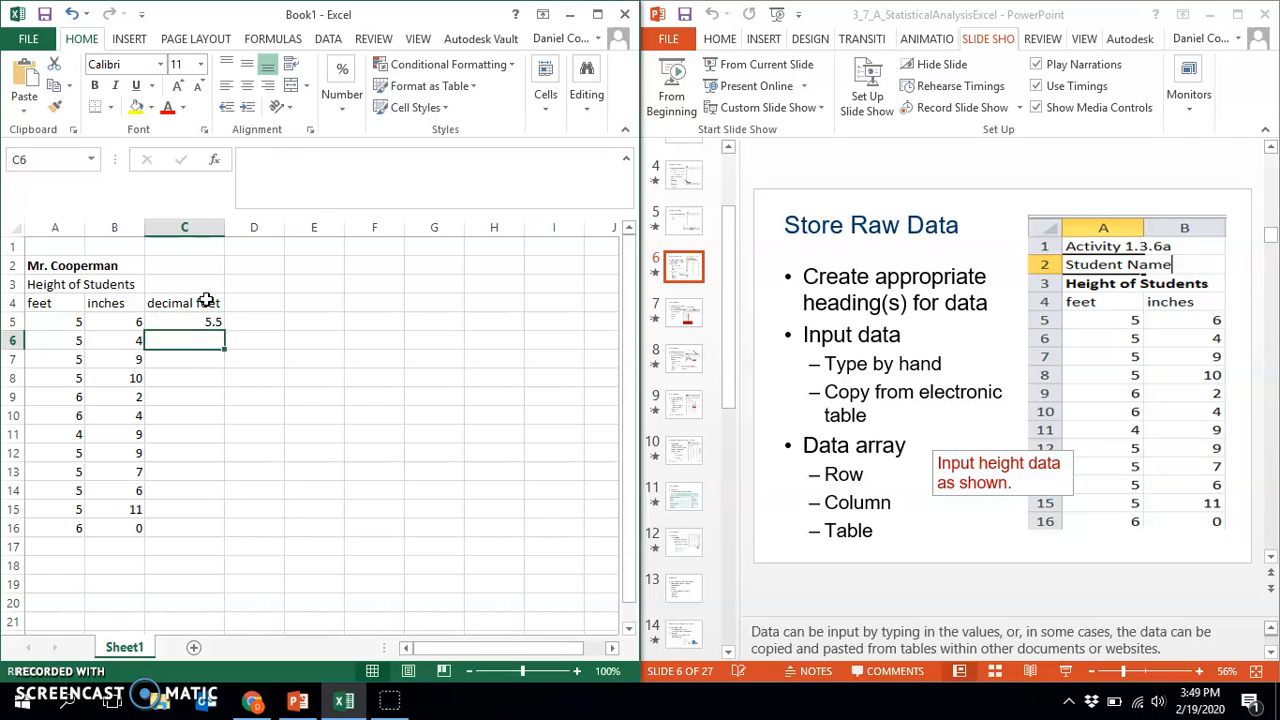
{"action": "key", "text": "Up"}
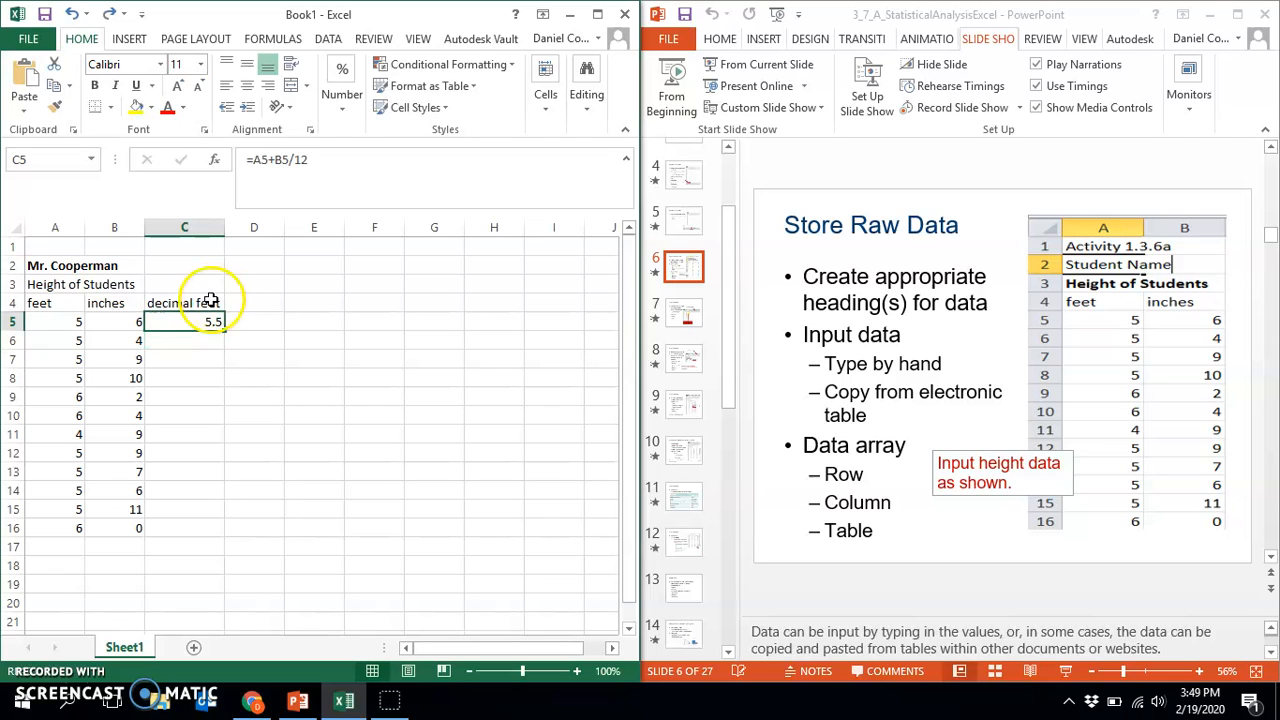
{"action": "left_click", "coordinate": [197, 391]}
{"action": "left_click", "coordinate": [202, 323]}
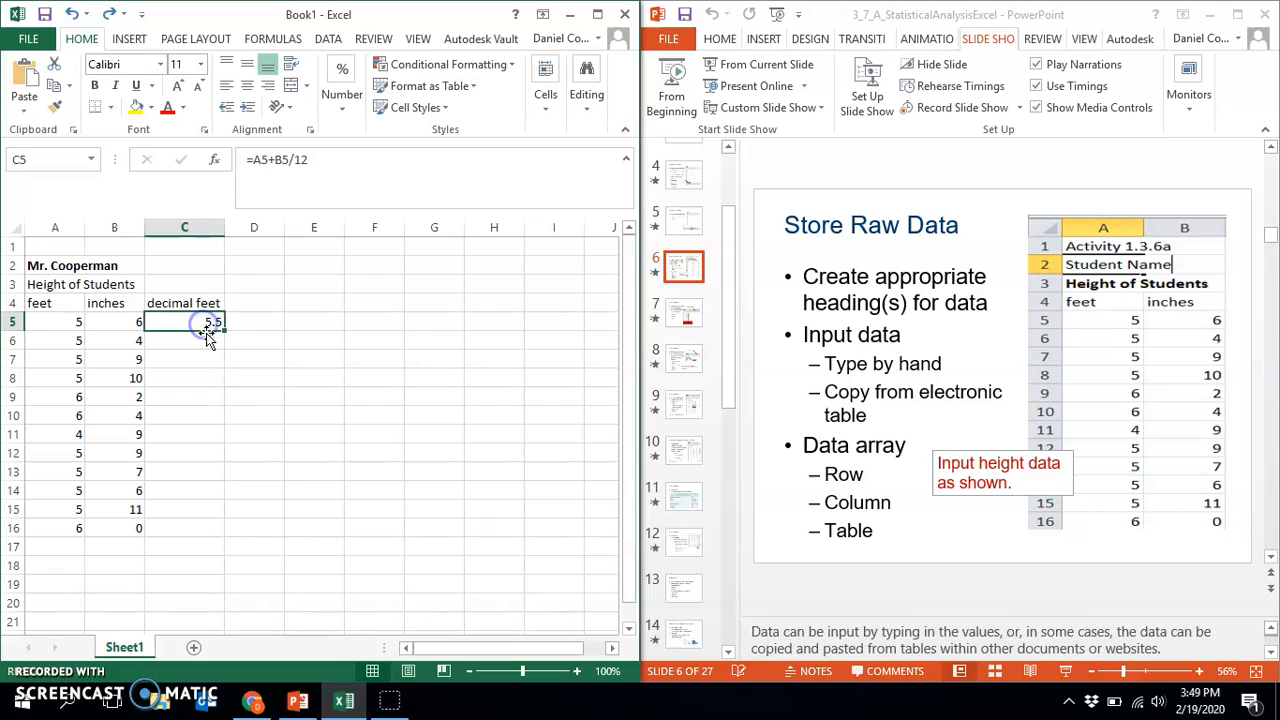
{"action": "left_click", "coordinate": [82, 322]}
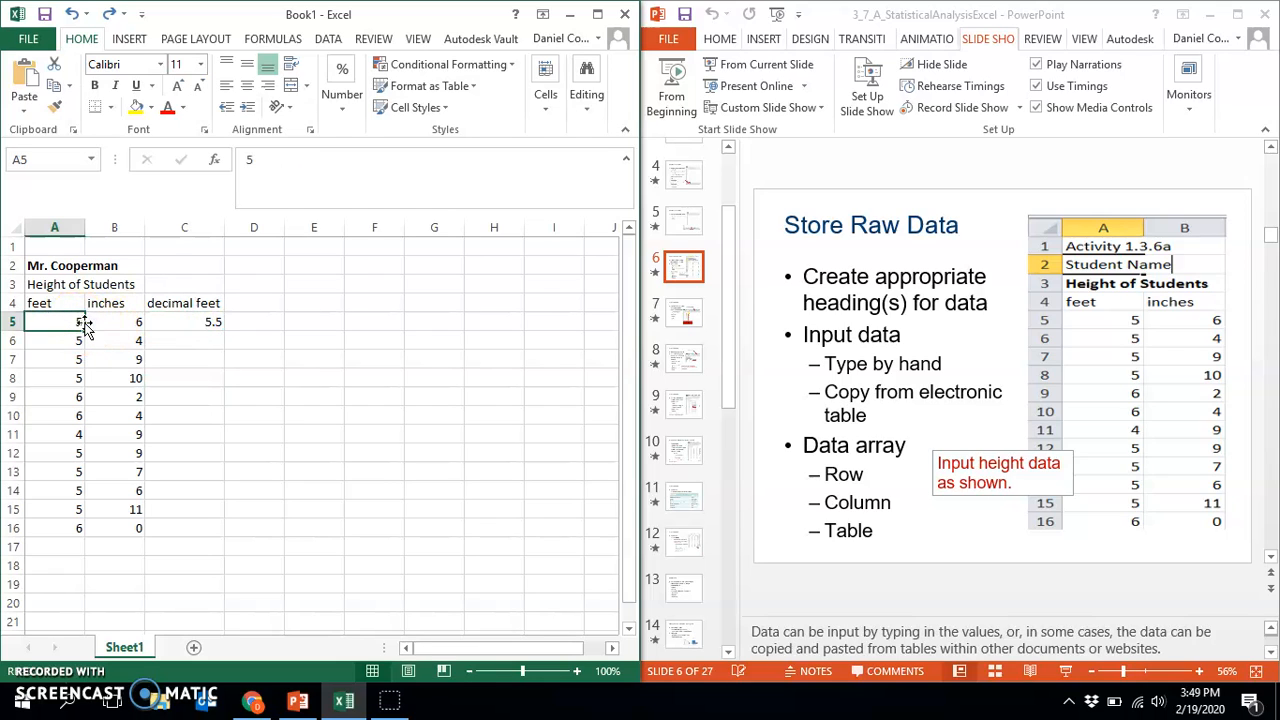
Test the decimal feet formula by changing cell A5 to 9, undo the change and reselect cell C5
{"action": "type", "text": "9"}
{"action": "key", "text": "Return"}
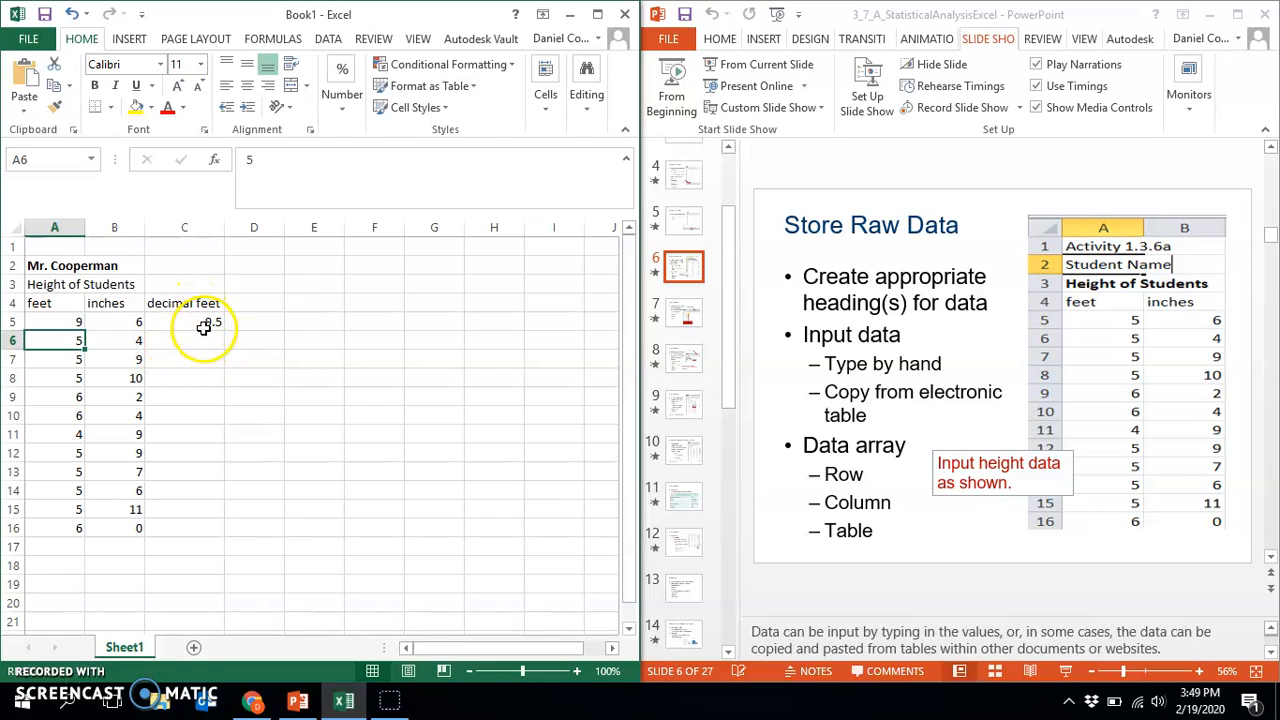
{"action": "key", "text": "ctrl+z"}
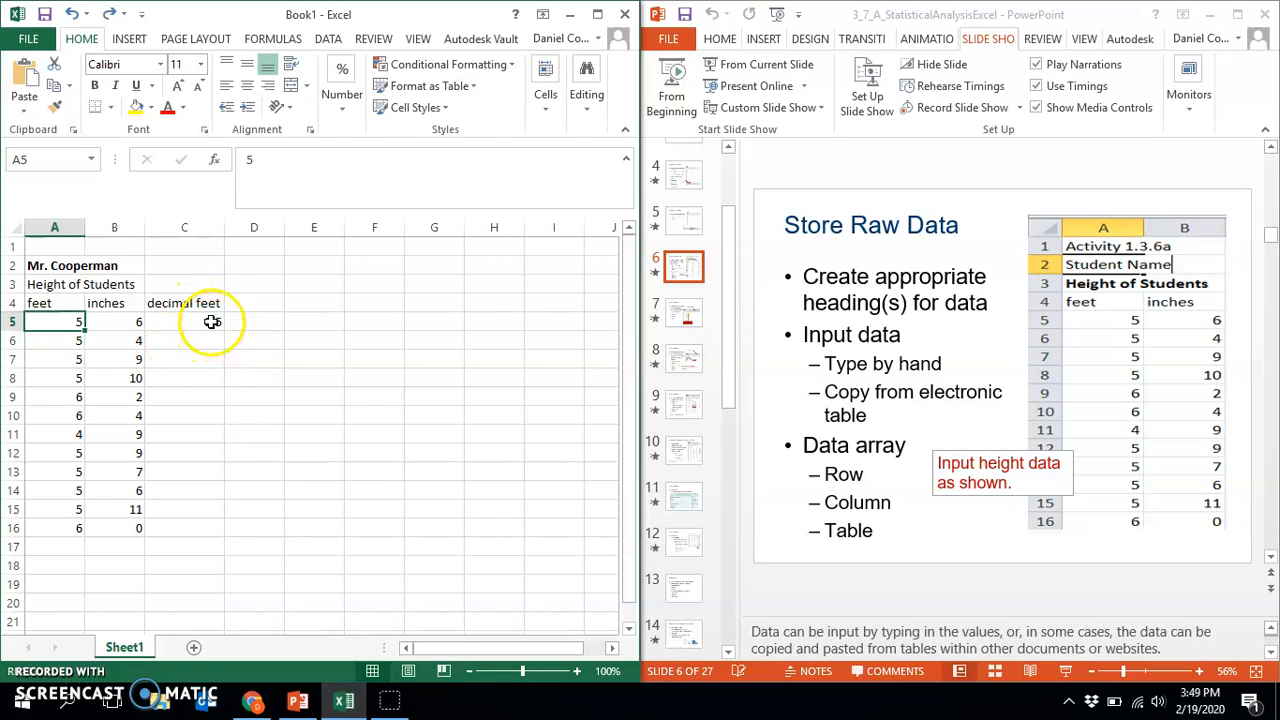
{"action": "left_click", "coordinate": [210, 325]}
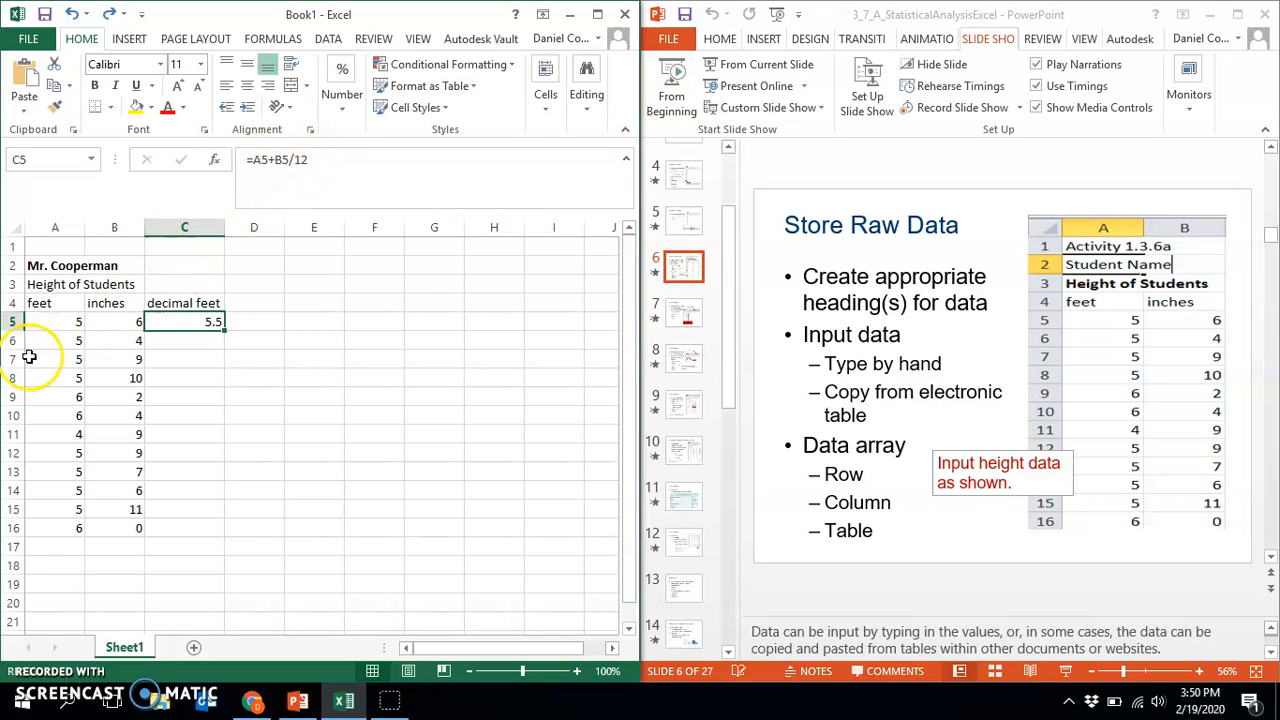
Enter the column label "total inches" in cell D4 and auto-fit the width of column D to it
{"action": "left_click", "coordinate": [248, 303]}
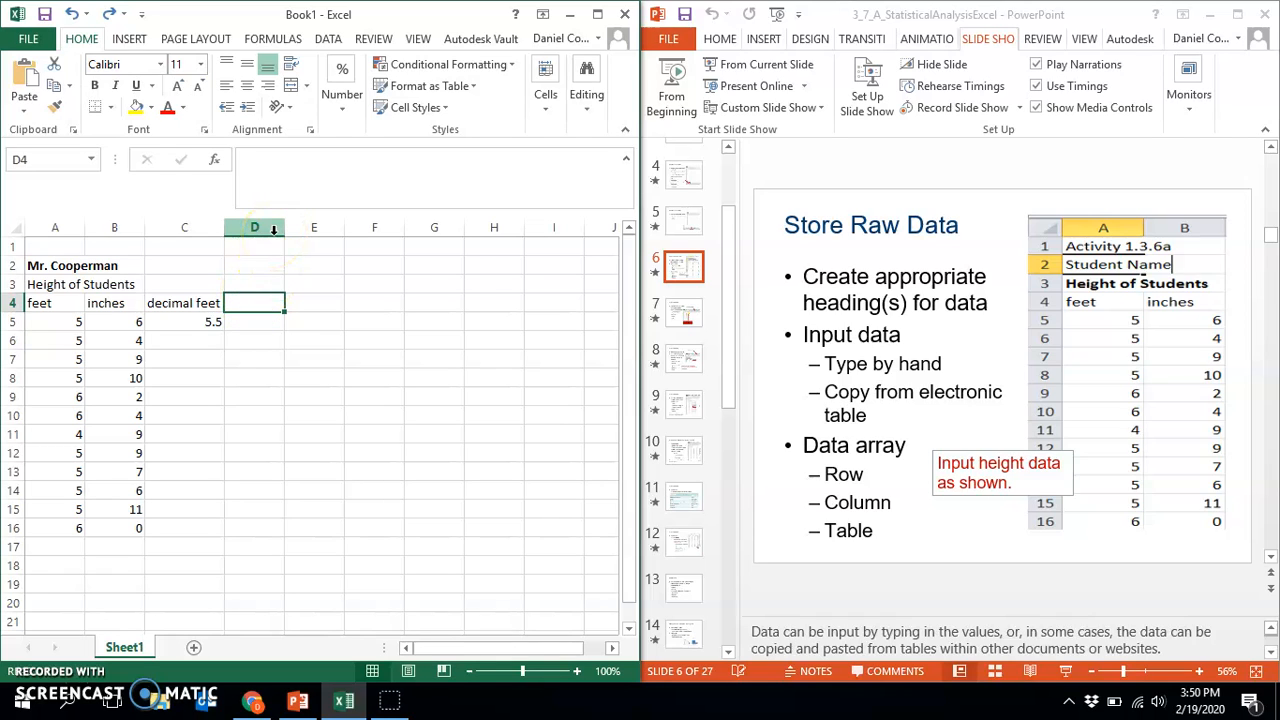
{"action": "type", "text": "total"}
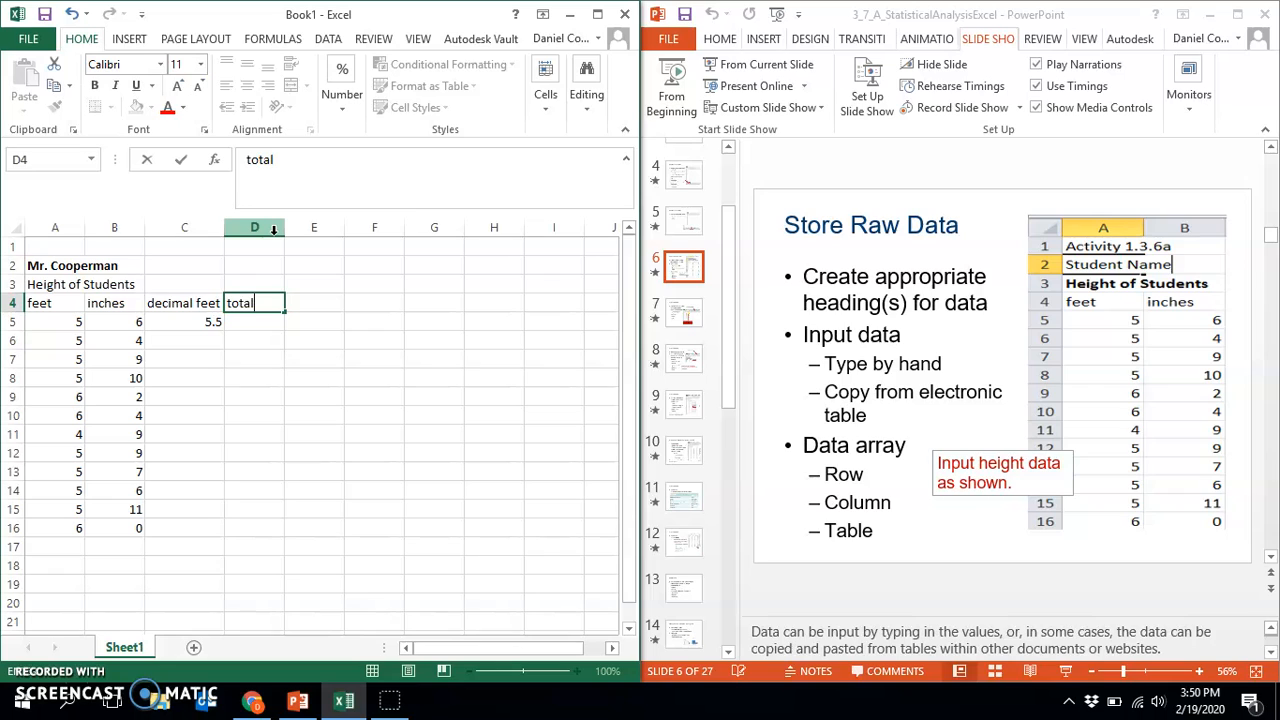
{"action": "type", "text": " inches"}
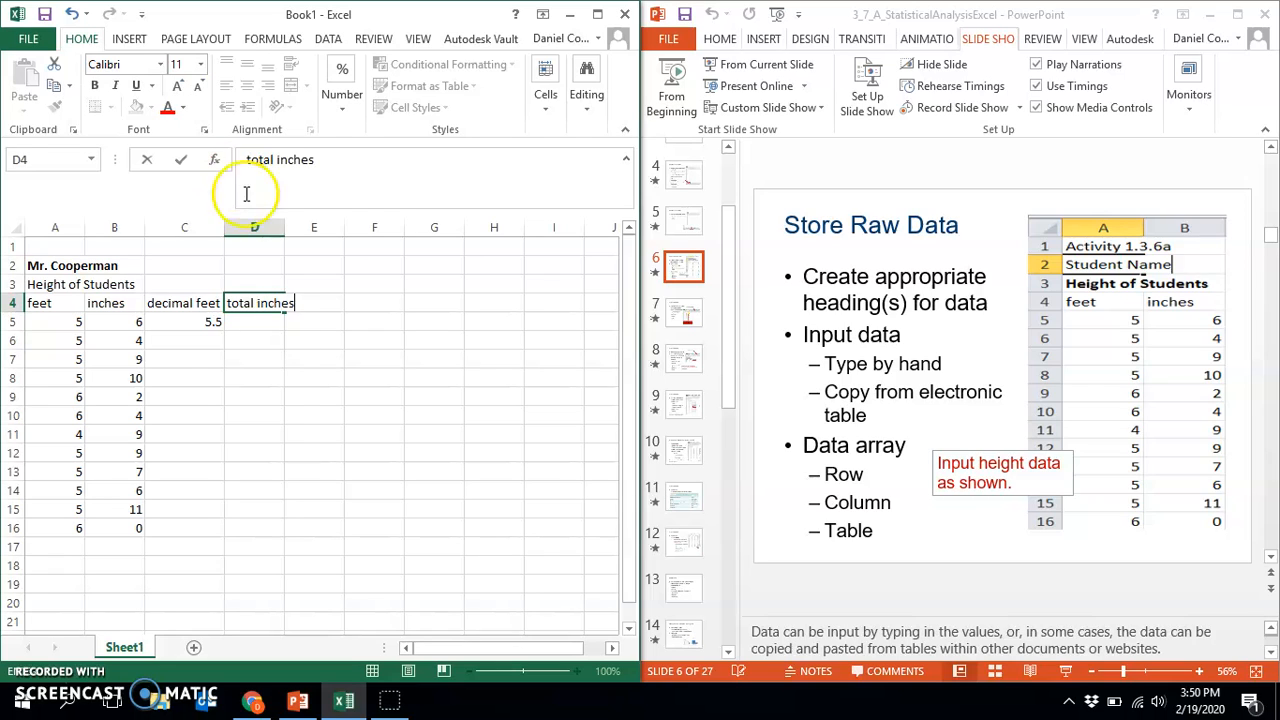
{"action": "left_click", "coordinate": [328, 433]}
{"action": "double_click", "coordinate": [284, 228]}
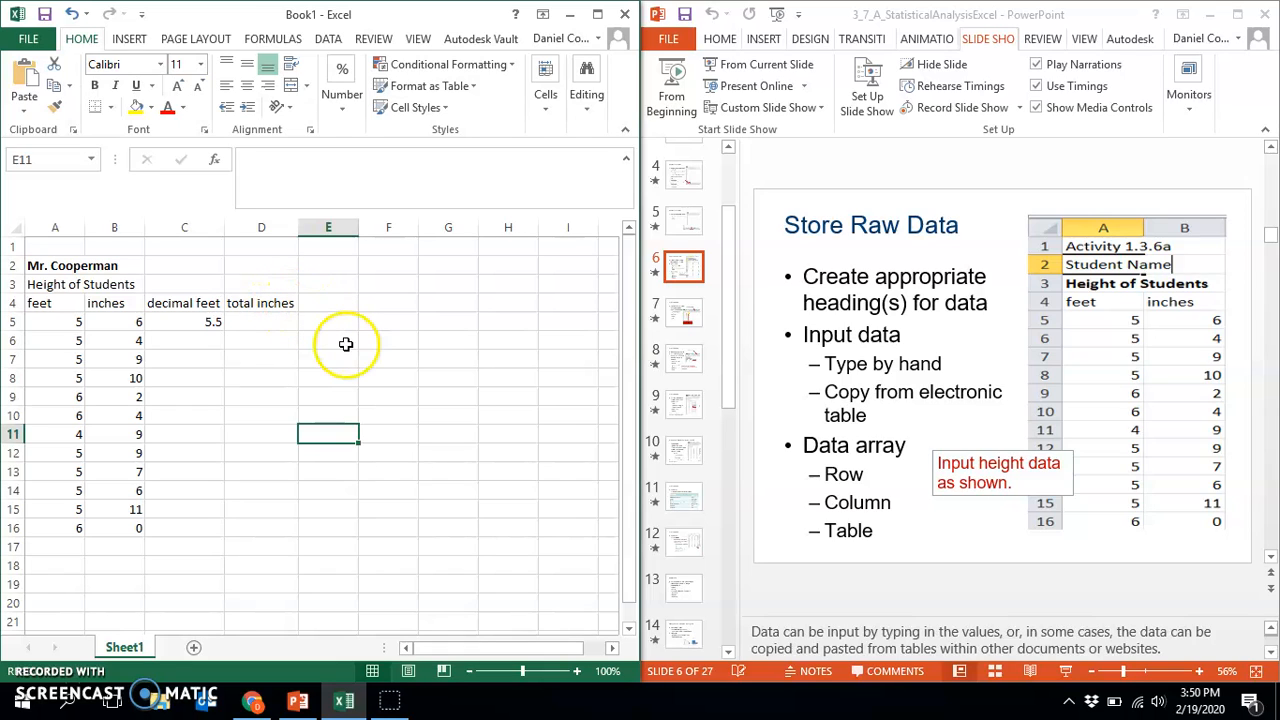
Enter the formula =A5*12+B5 in cell D5 to compute the first student's height in inches
{"action": "left_click", "coordinate": [270, 321]}
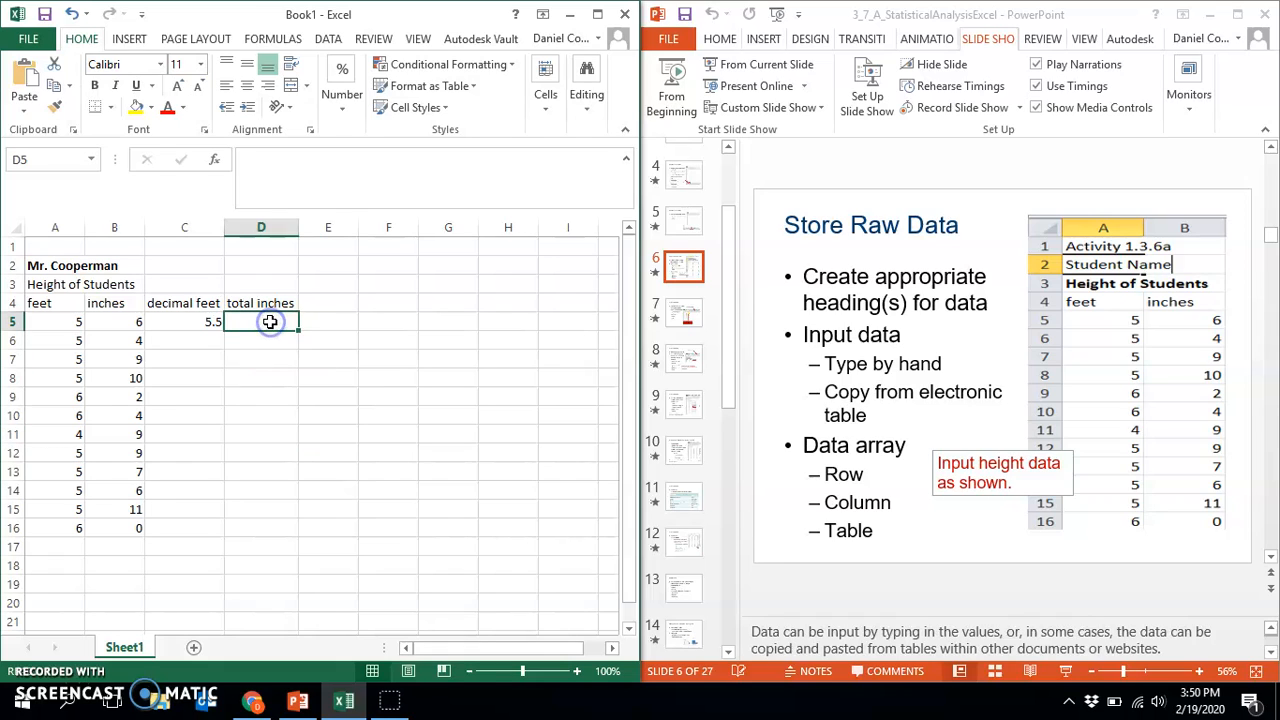
{"action": "left_click", "coordinate": [282, 179]}
{"action": "type", "text": "="}
{"action": "left_click", "coordinate": [45, 321]}
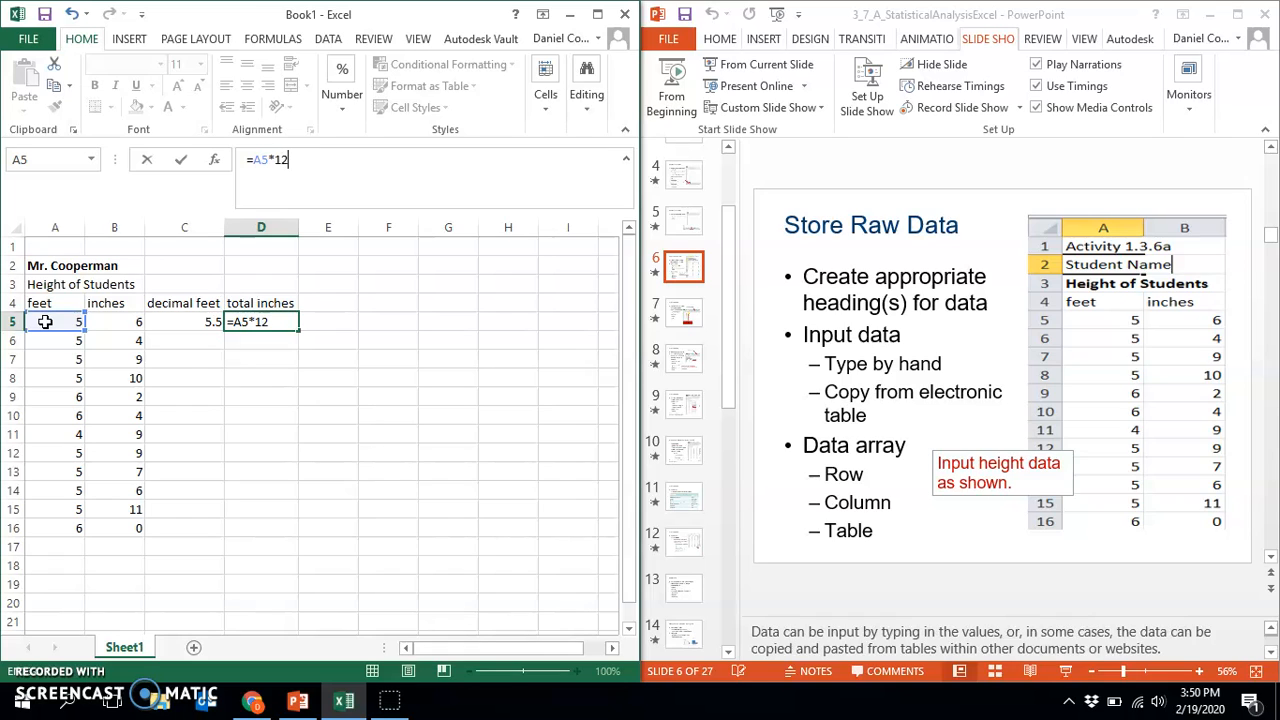
{"action": "left_click", "coordinate": [120, 318]}
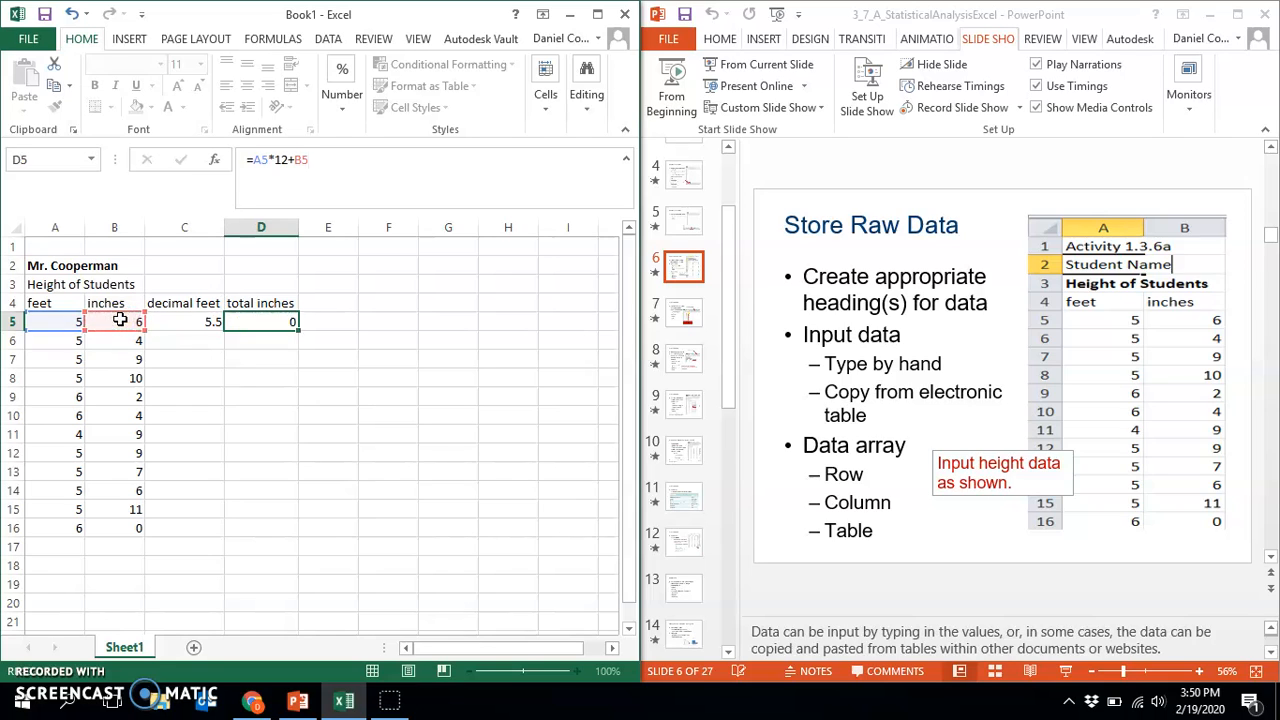
{"action": "key", "text": "Return"}
Replace the formula in cell D5 with =C5*12 so total inches are computed from the decimal feet value
{"action": "left_click", "coordinate": [245, 323]}
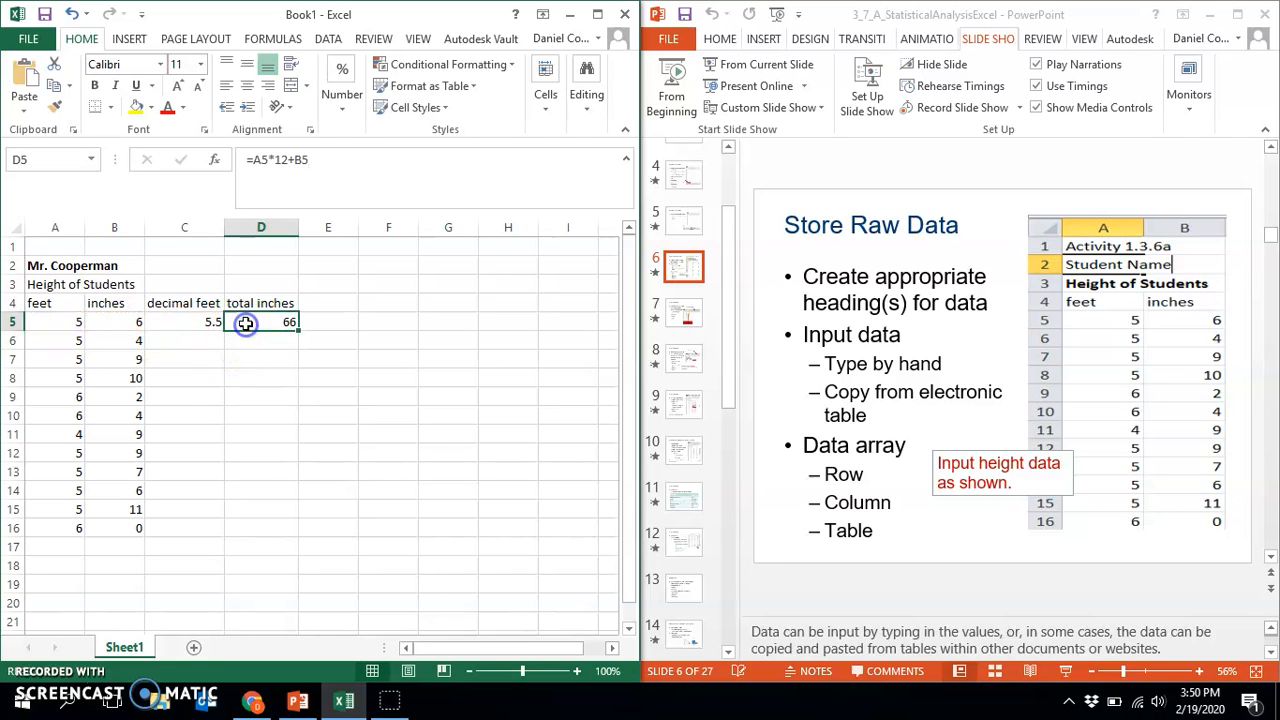
{"action": "left_click", "coordinate": [391, 168]}
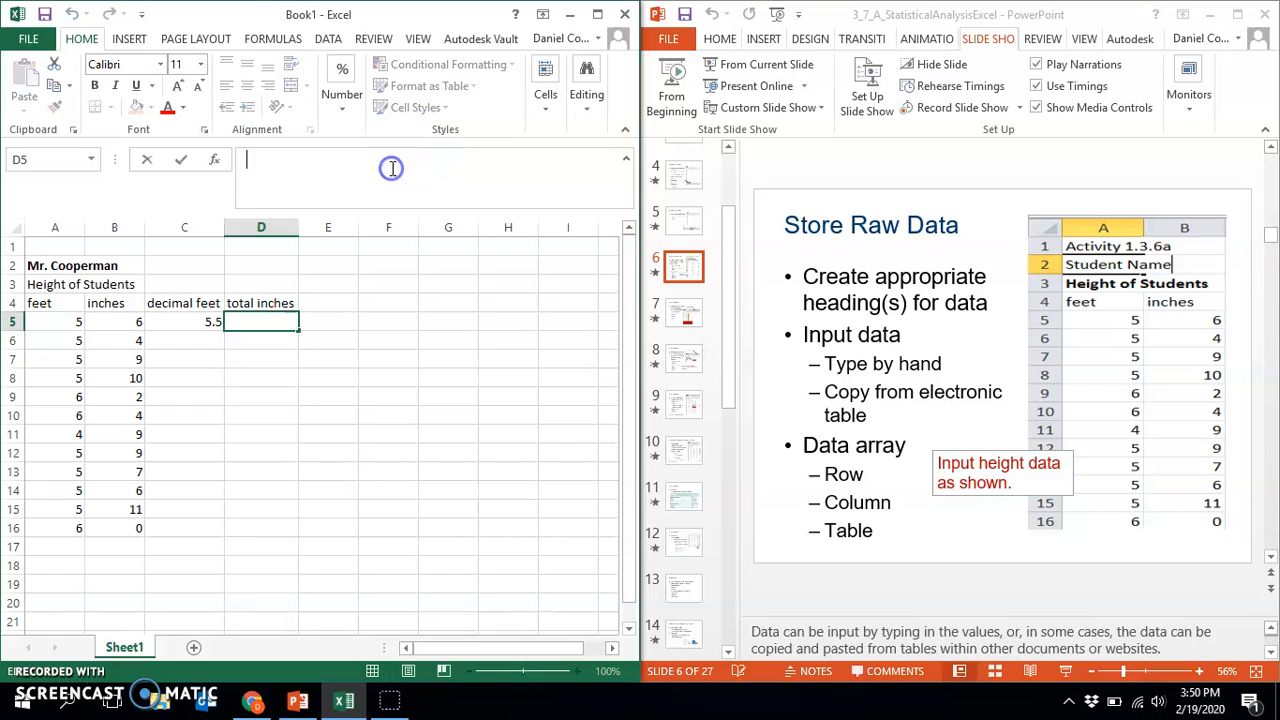
{"action": "type", "text": "="}
{"action": "left_click", "coordinate": [180, 321]}
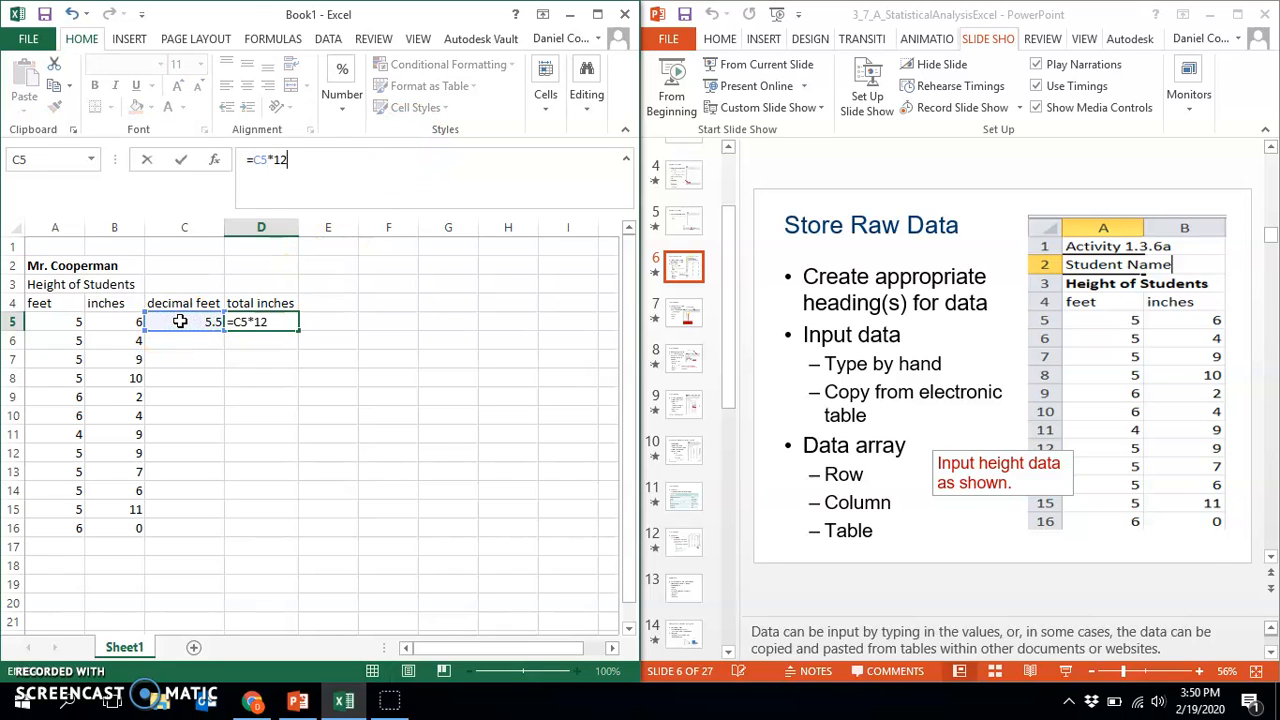
{"action": "key", "text": "Return"}
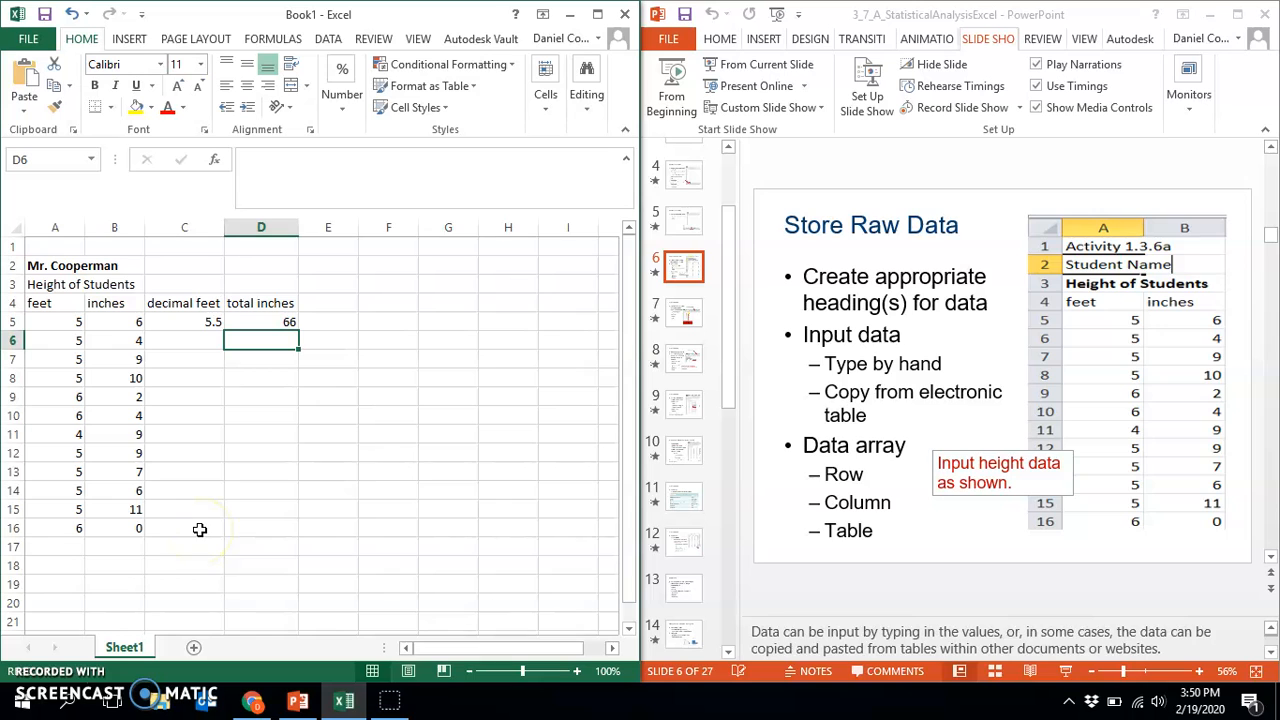
Maximize the workbook window and fill the formulas in C5:D5 down through row 16
{"action": "left_click", "coordinate": [597, 14]}
{"action": "left_click", "coordinate": [446, 373]}
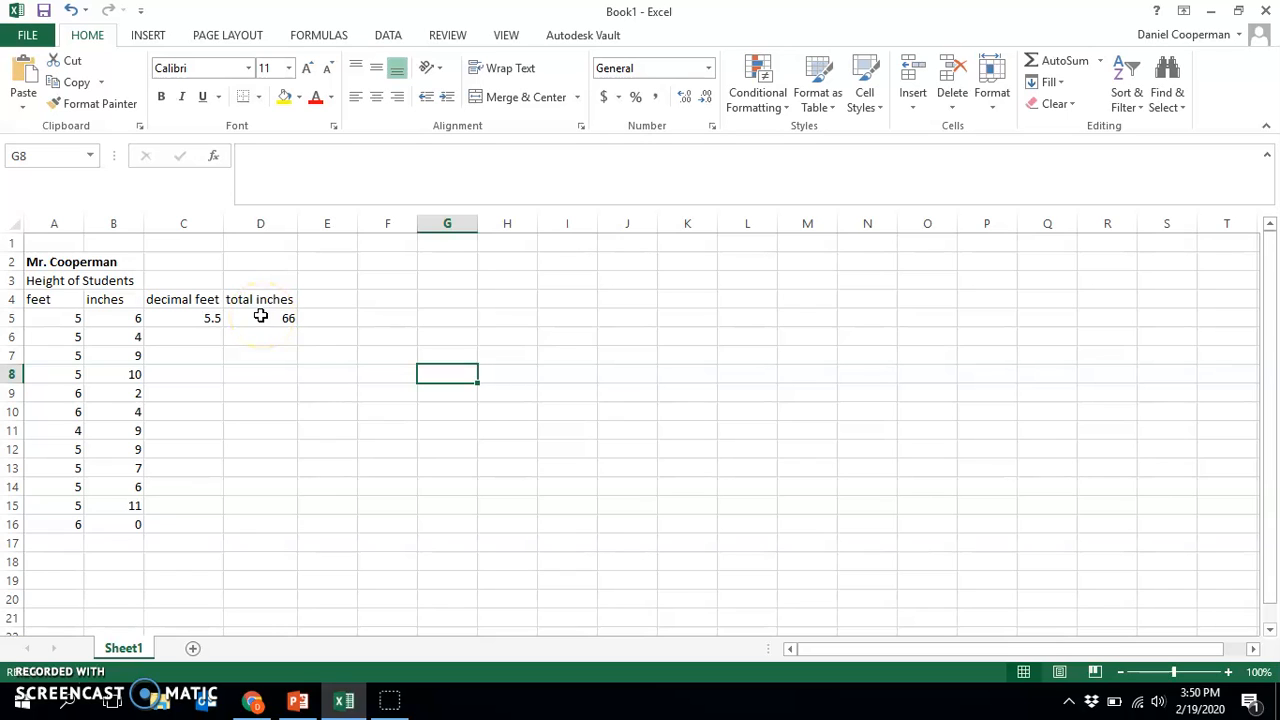
{"action": "left_click_drag", "start_coordinate": [189, 318], "coordinate": [254, 322]}
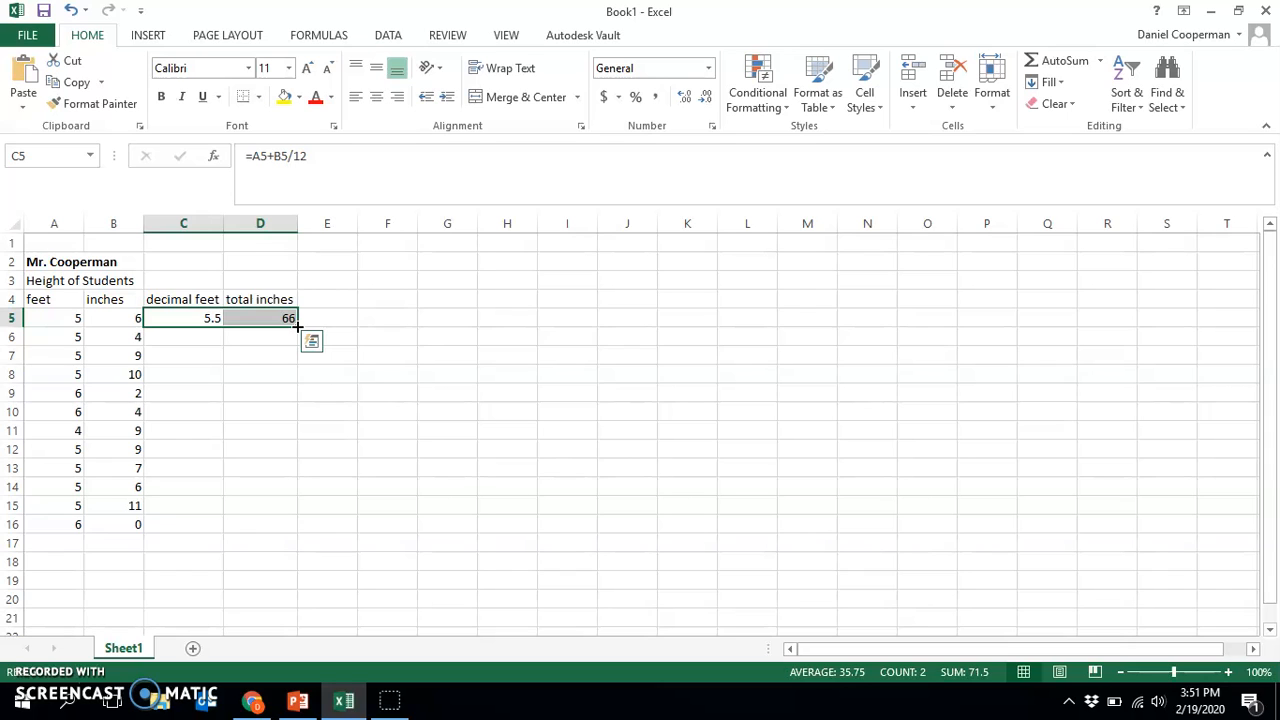
{"action": "left_click_drag", "start_coordinate": [297, 326], "coordinate": [293, 527]}
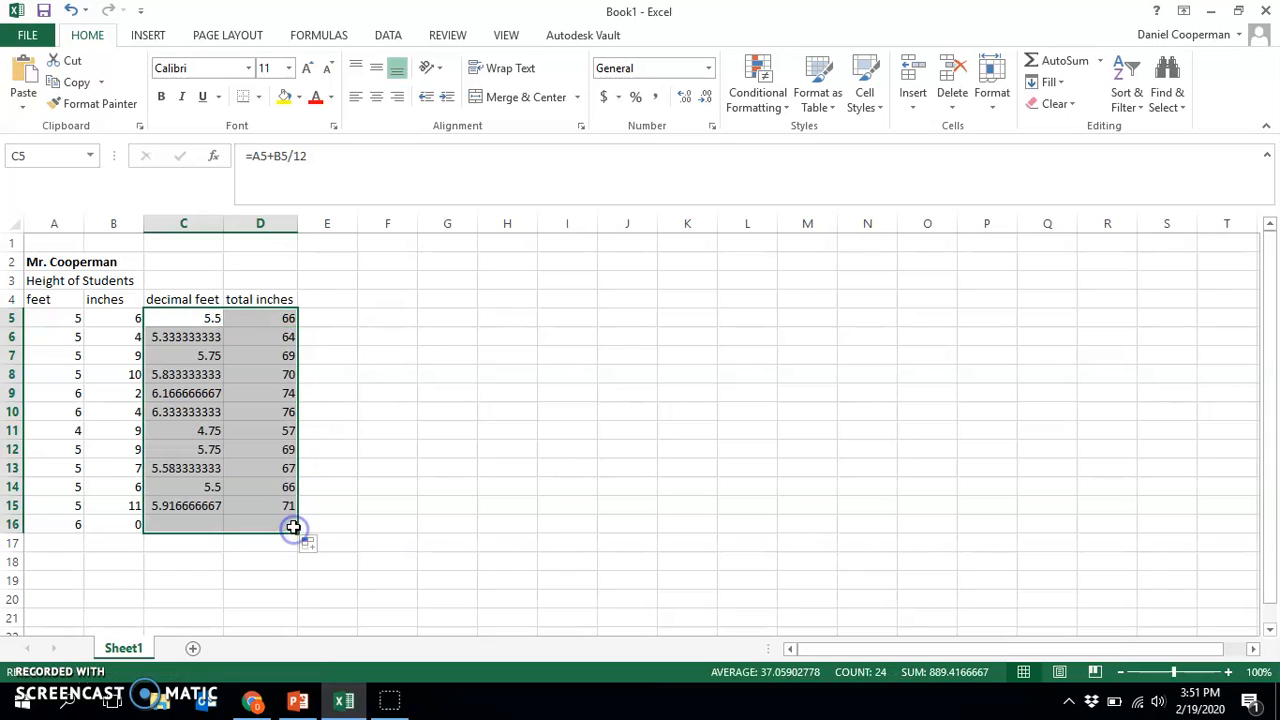
{"action": "left_click", "coordinate": [177, 580]}
Examine the filled formulas in the decimal feet and total inches columns to check which row each one refers to
{"action": "left_click", "coordinate": [252, 488]}
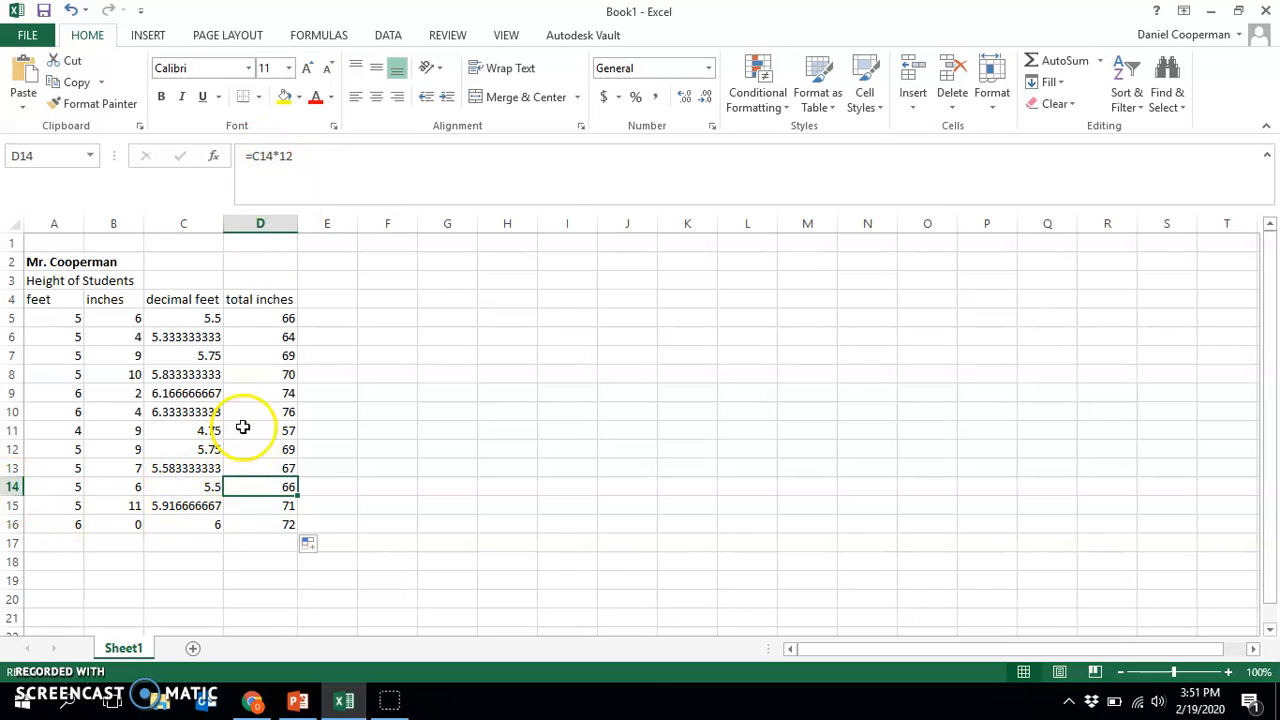
{"action": "left_click", "coordinate": [186, 394]}
{"action": "left_click", "coordinate": [329, 155]}
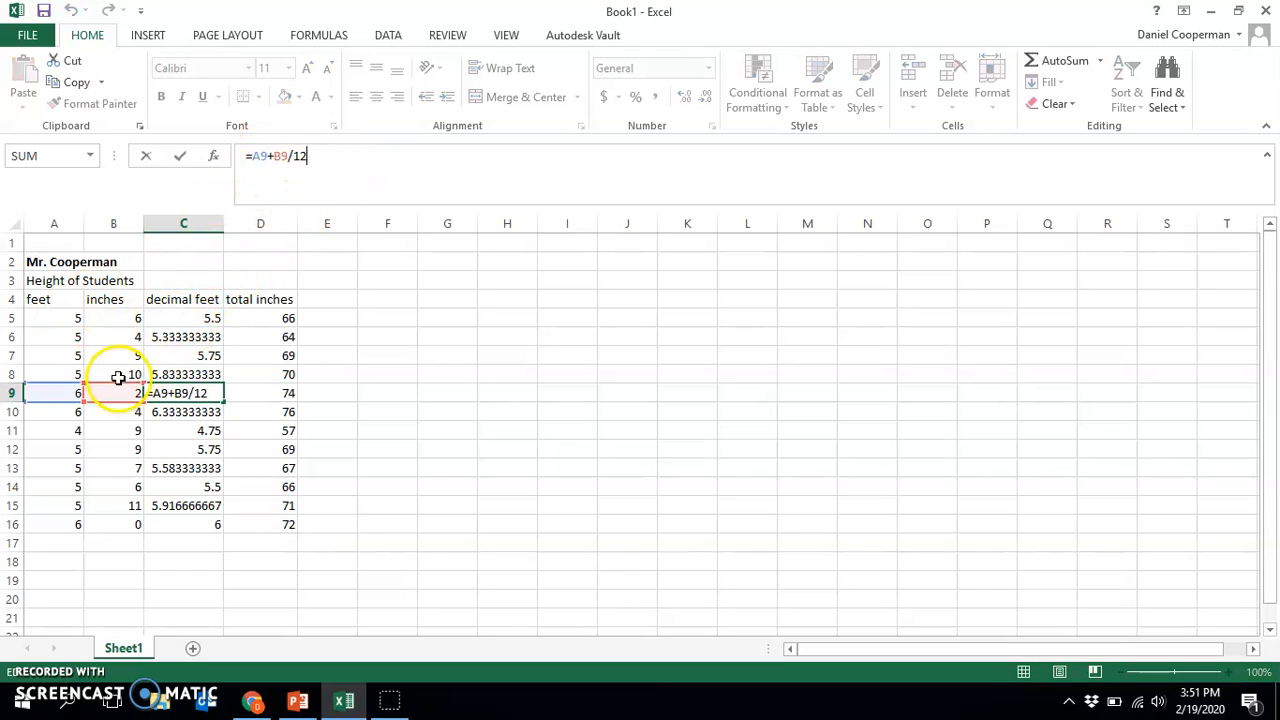
{"action": "left_click", "coordinate": [185, 430]}
{"action": "left_click", "coordinate": [202, 505]}
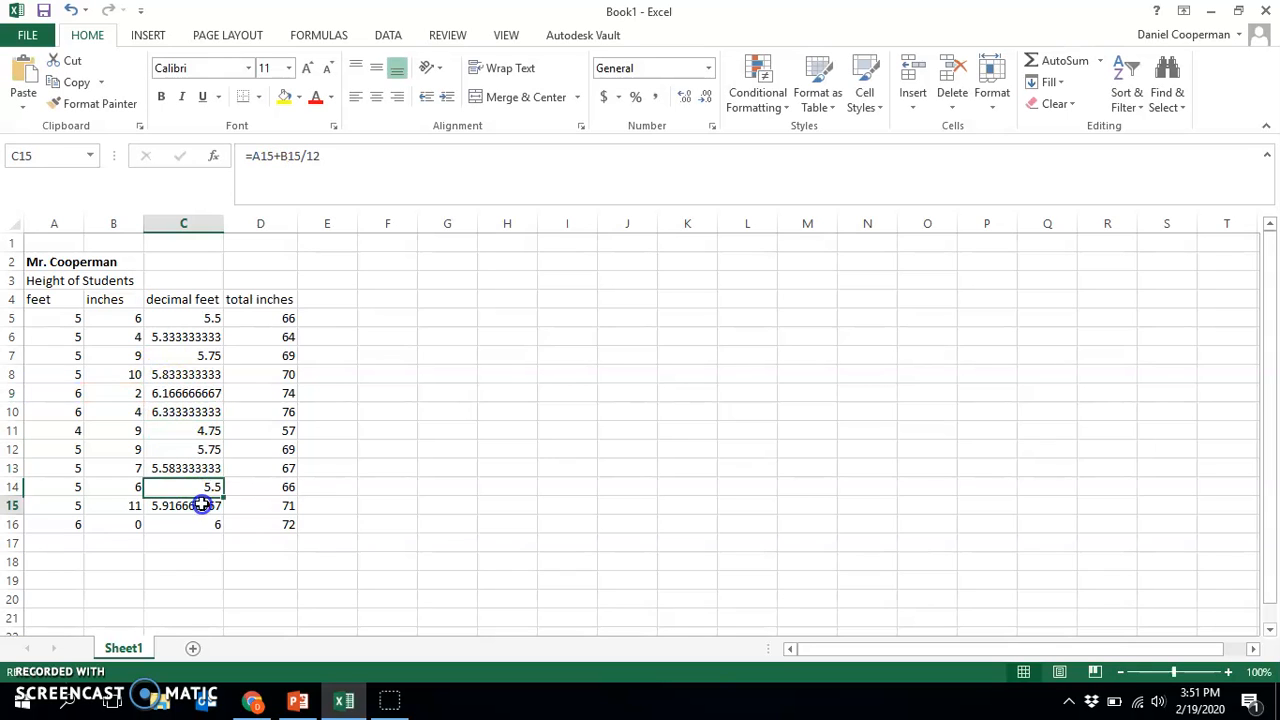
{"action": "left_click", "coordinate": [192, 313]}
{"action": "key", "text": "Down"}
{"action": "key", "text": "Down"}
{"action": "key", "text": "Down"}
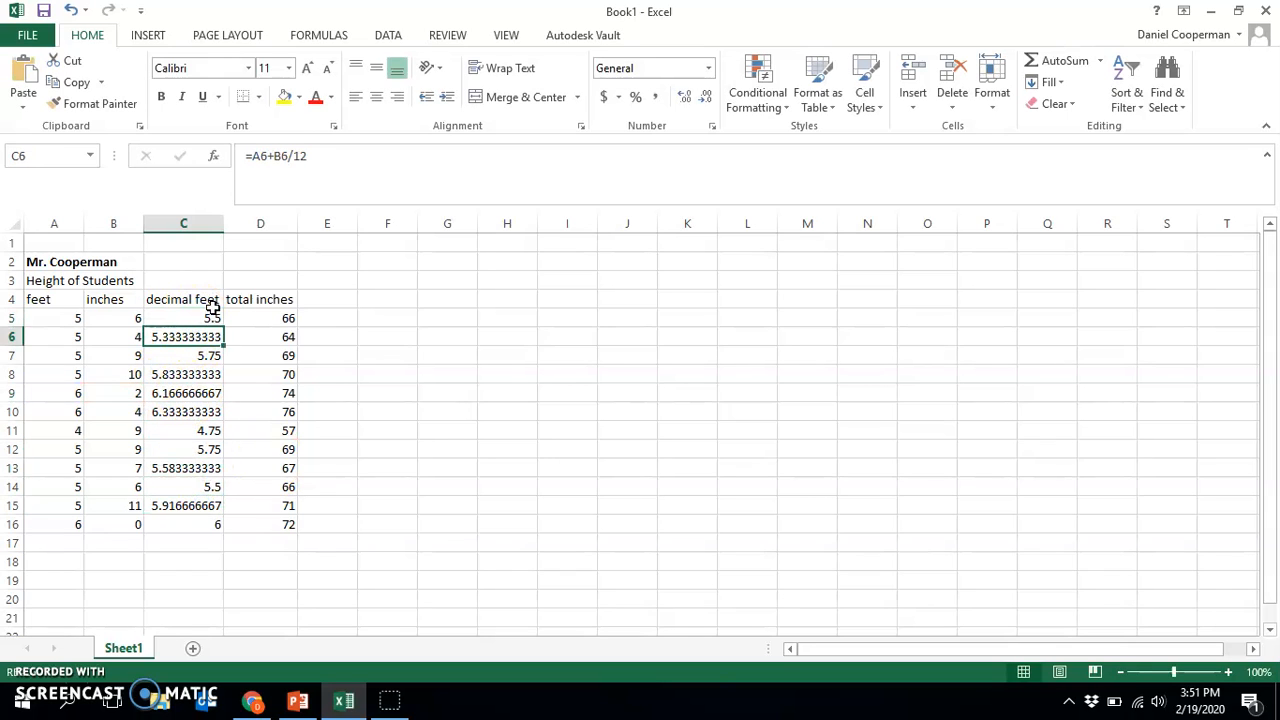
{"action": "key", "text": "Down"}
{"action": "key", "text": "Down"}
{"action": "key", "text": "Down"}
{"action": "key", "text": "Down"}
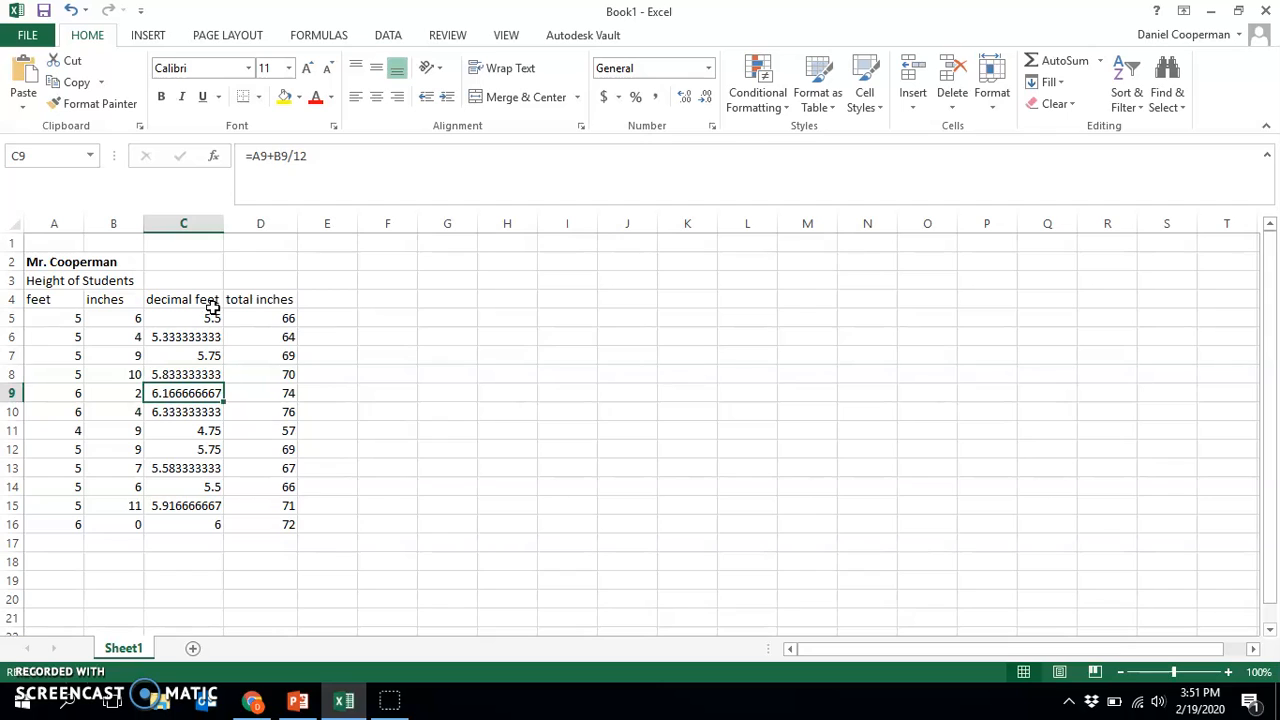
{"action": "key", "text": "Down"}
{"action": "key", "text": "Down"}
{"action": "key", "text": "Down"}
{"action": "key", "text": "Down"}
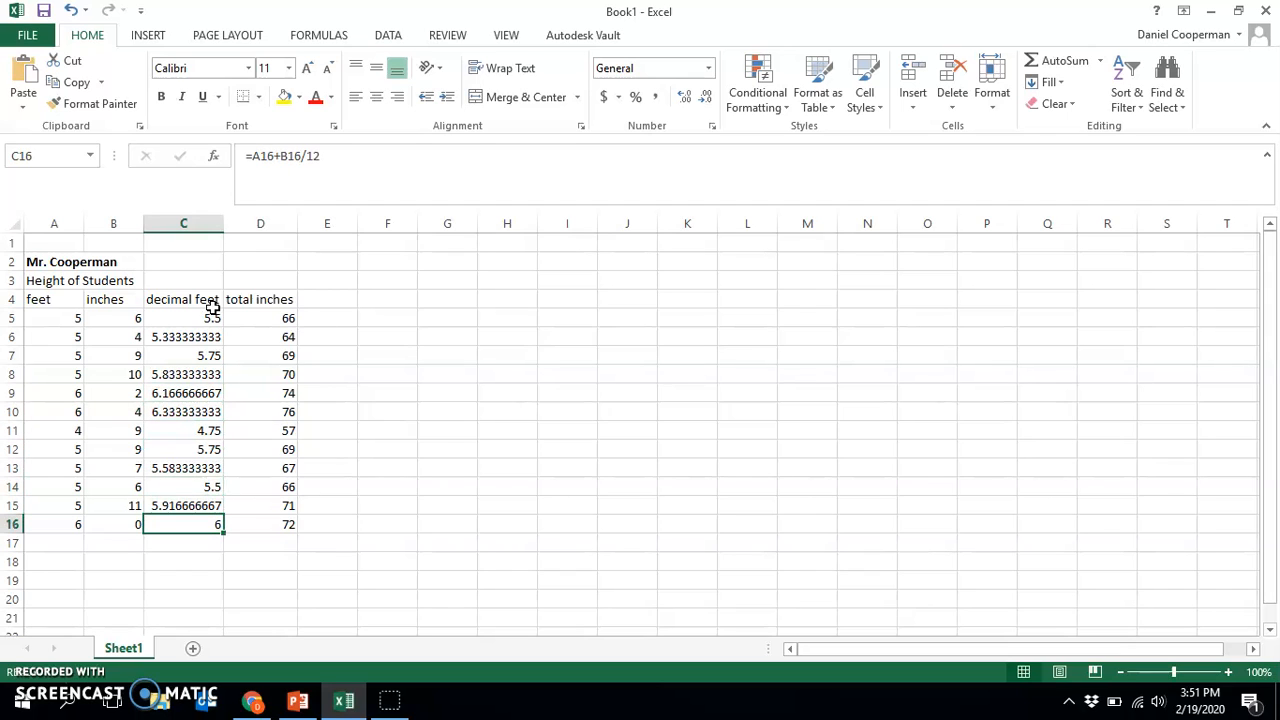
{"action": "left_click", "coordinate": [447, 418]}
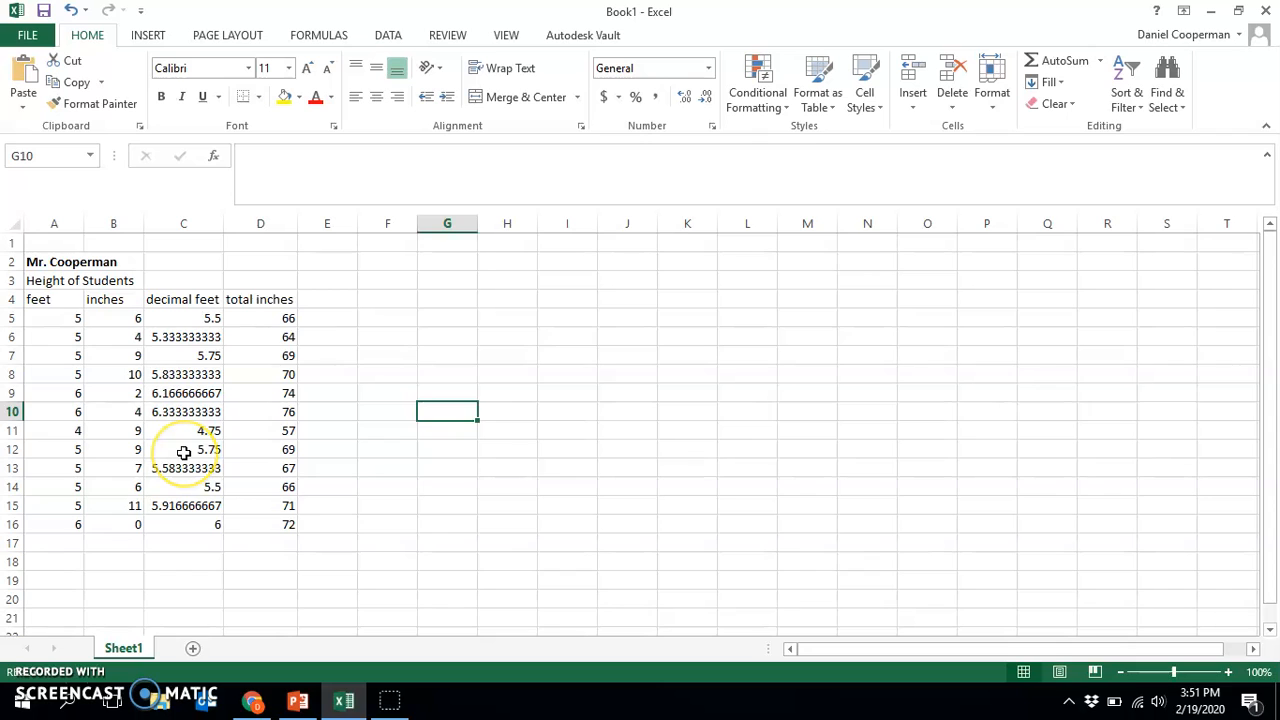
Apply the Currency number format to the decimal feet values in C5:C16
{"action": "left_click_drag", "start_coordinate": [191, 317], "coordinate": [184, 521]}
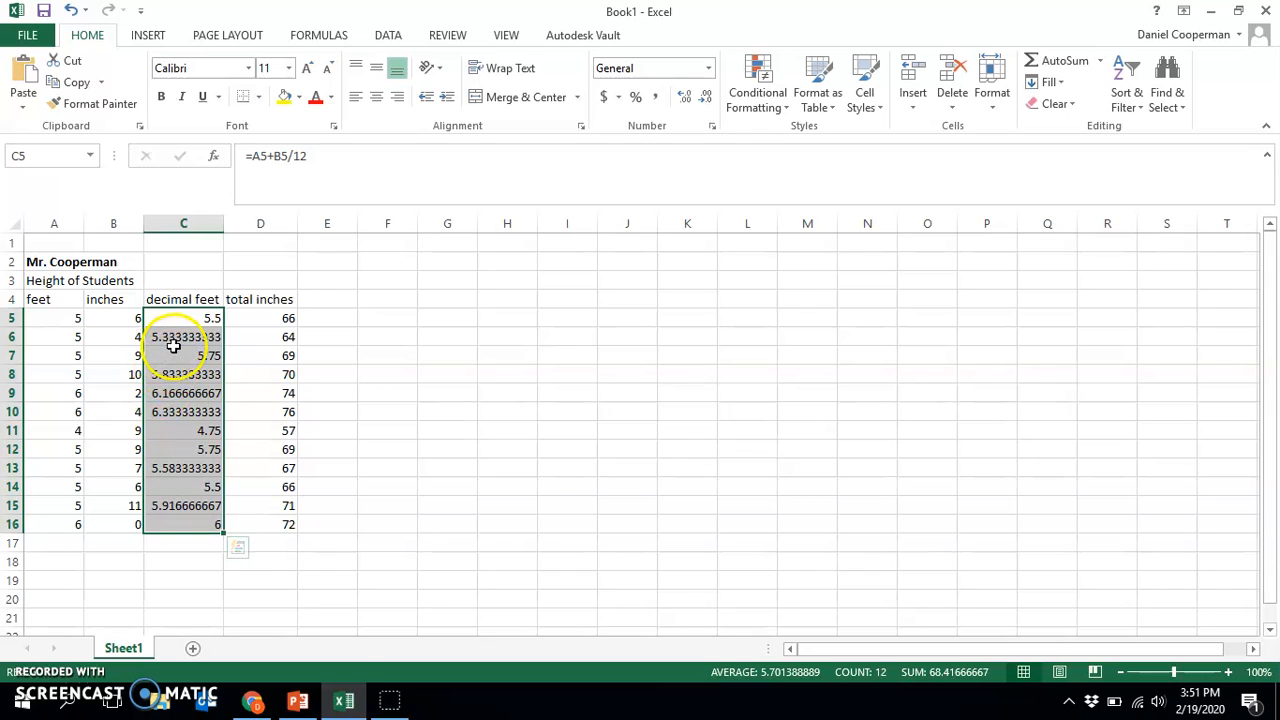
{"action": "right_click", "coordinate": [177, 348]}
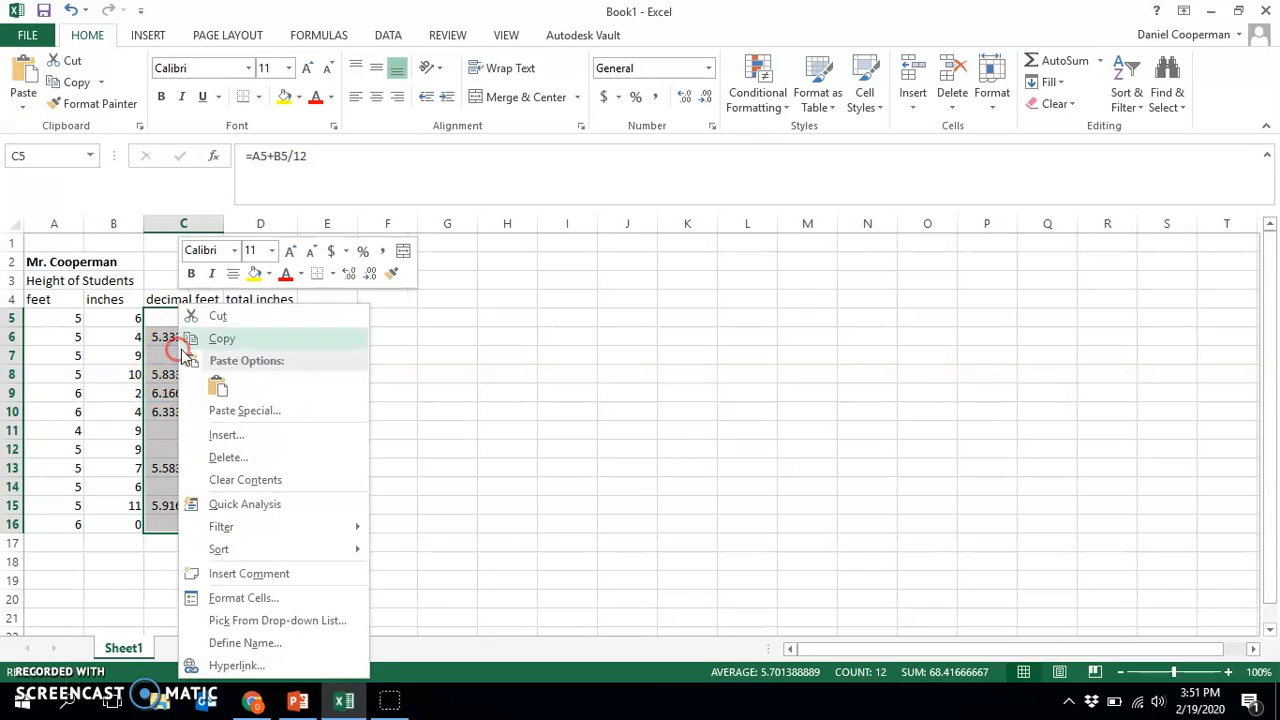
{"action": "left_click", "coordinate": [240, 598]}
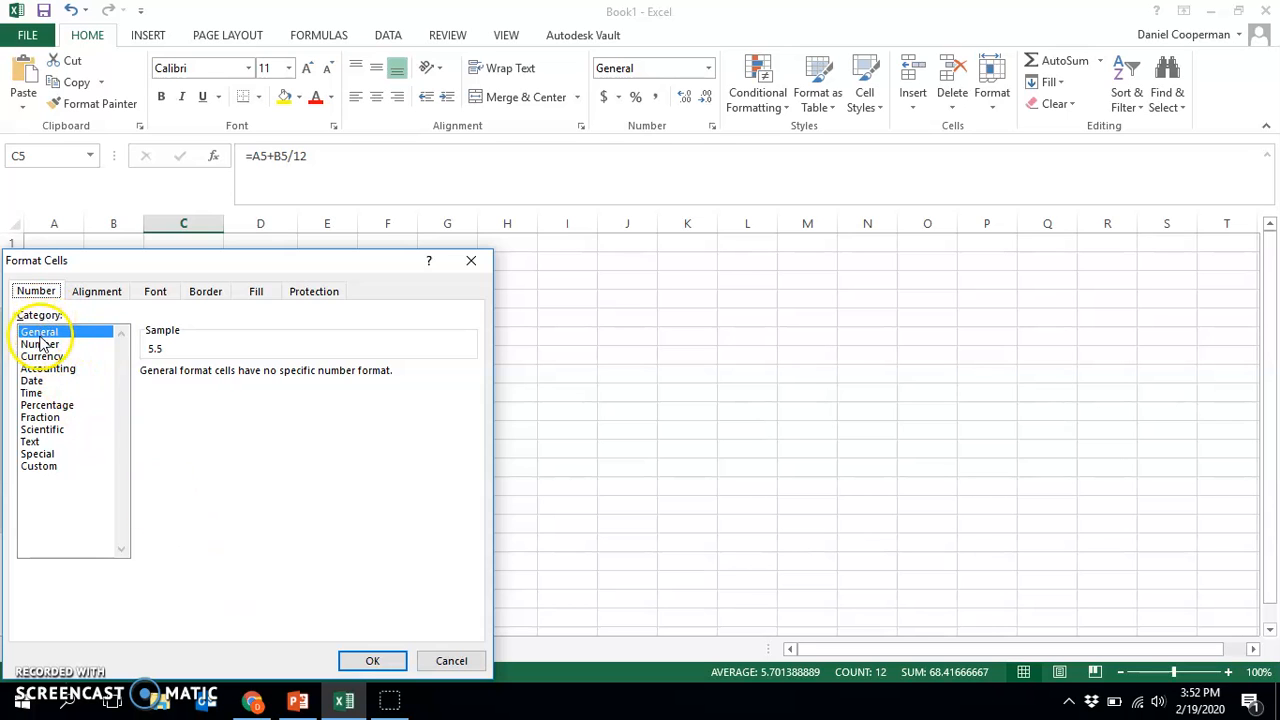
{"action": "left_click_drag", "start_coordinate": [236, 262], "coordinate": [642, 237]}
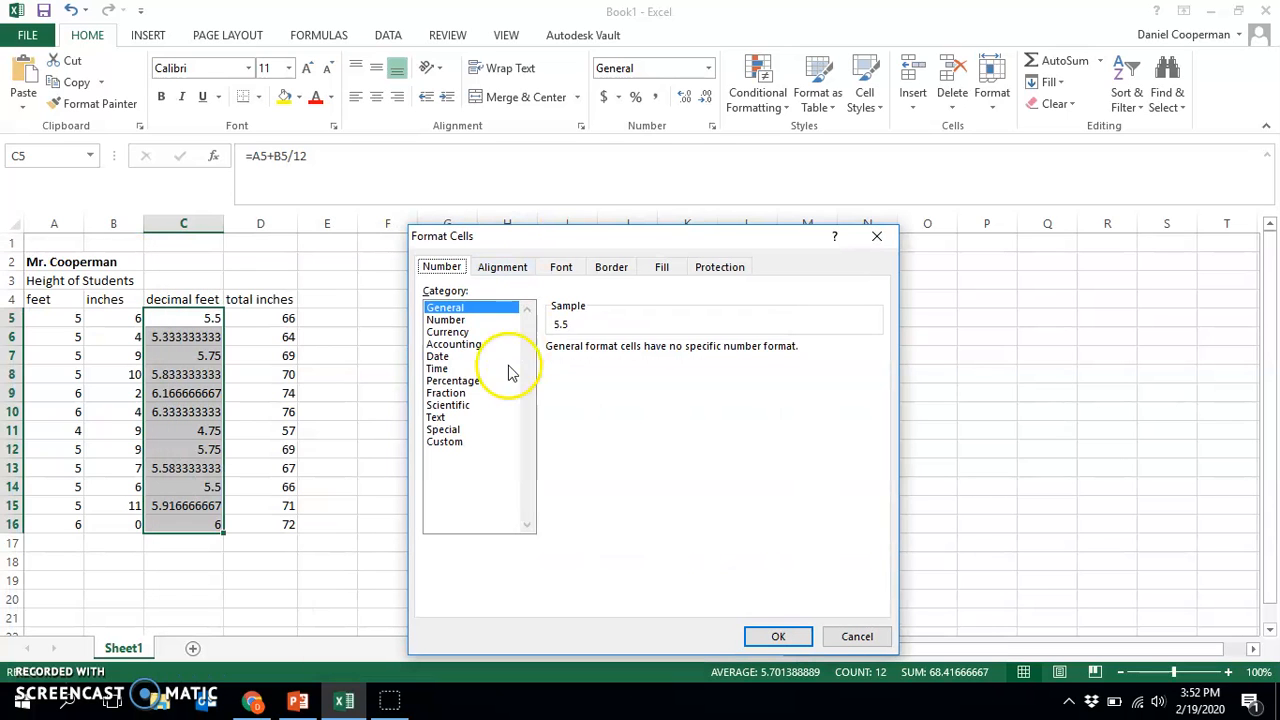
{"action": "left_click", "coordinate": [447, 331]}
{"action": "left_click", "coordinate": [785, 638]}
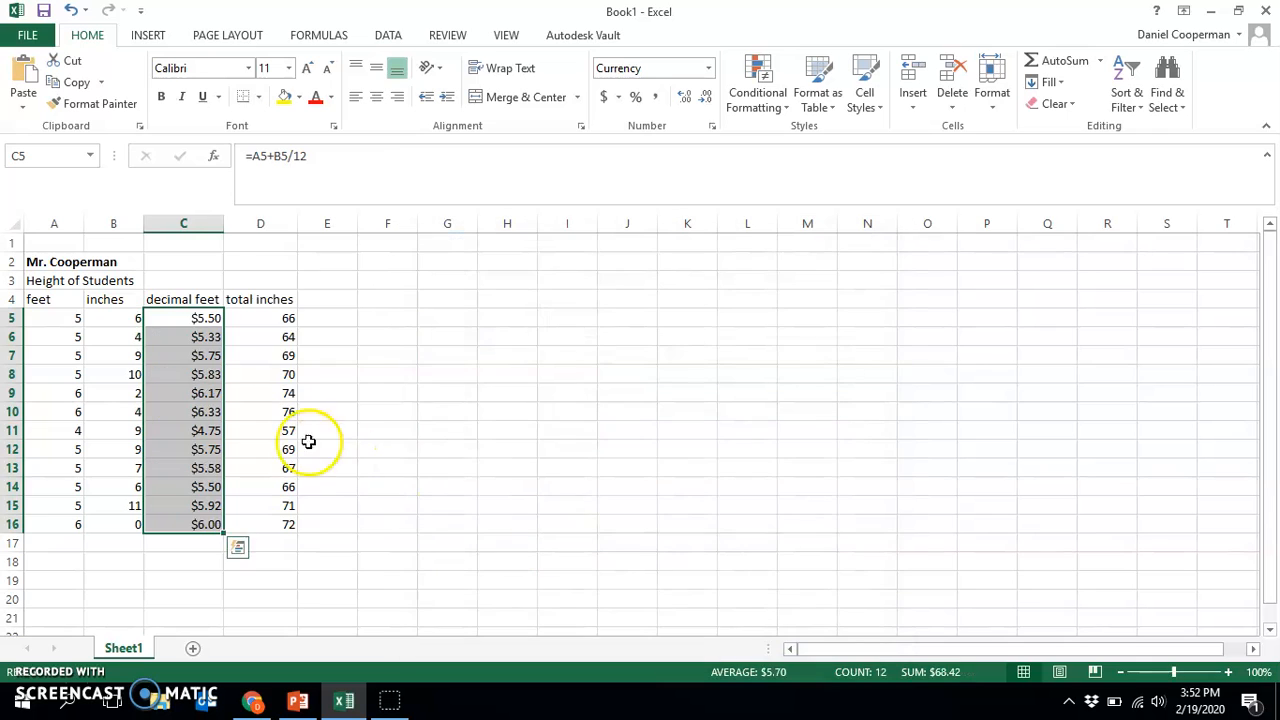
Change the number format of the decimal feet values in C5:C16 to Percentage with 2 decimal places
{"action": "right_click", "coordinate": [189, 414]}
{"action": "left_click", "coordinate": [243, 322]}
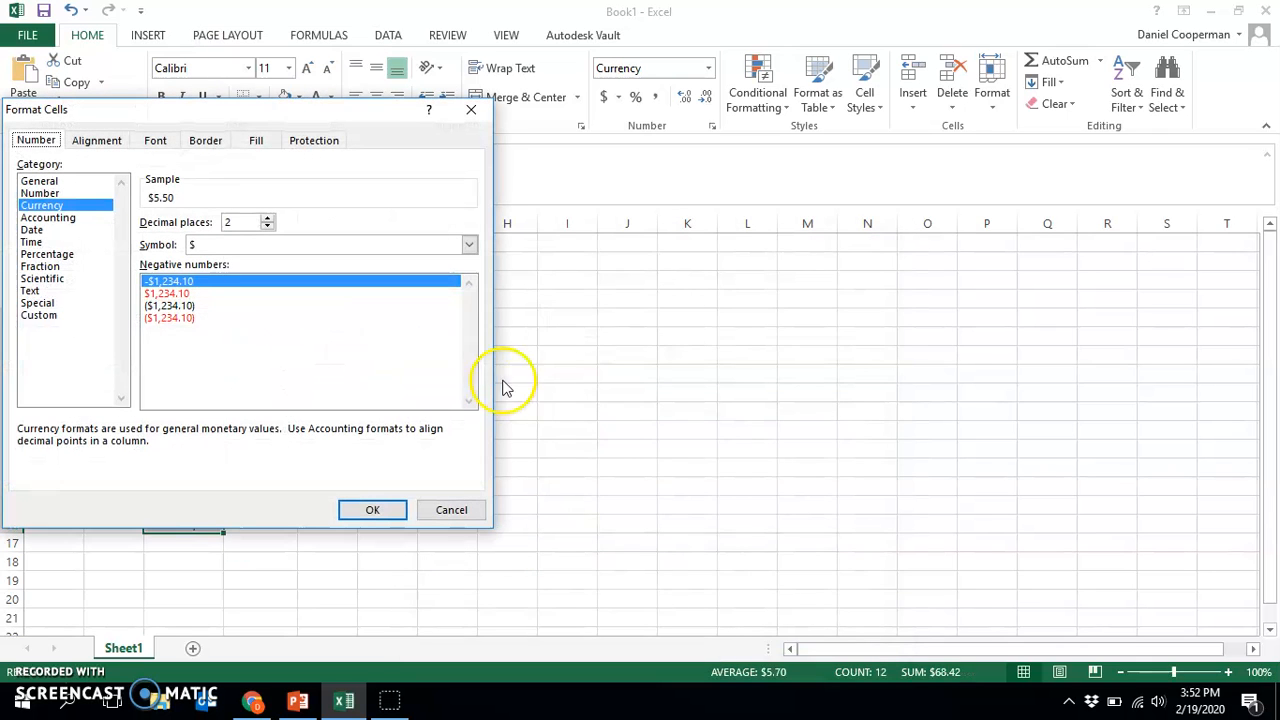
{"action": "left_click", "coordinate": [42, 256]}
{"action": "left_click", "coordinate": [372, 509]}
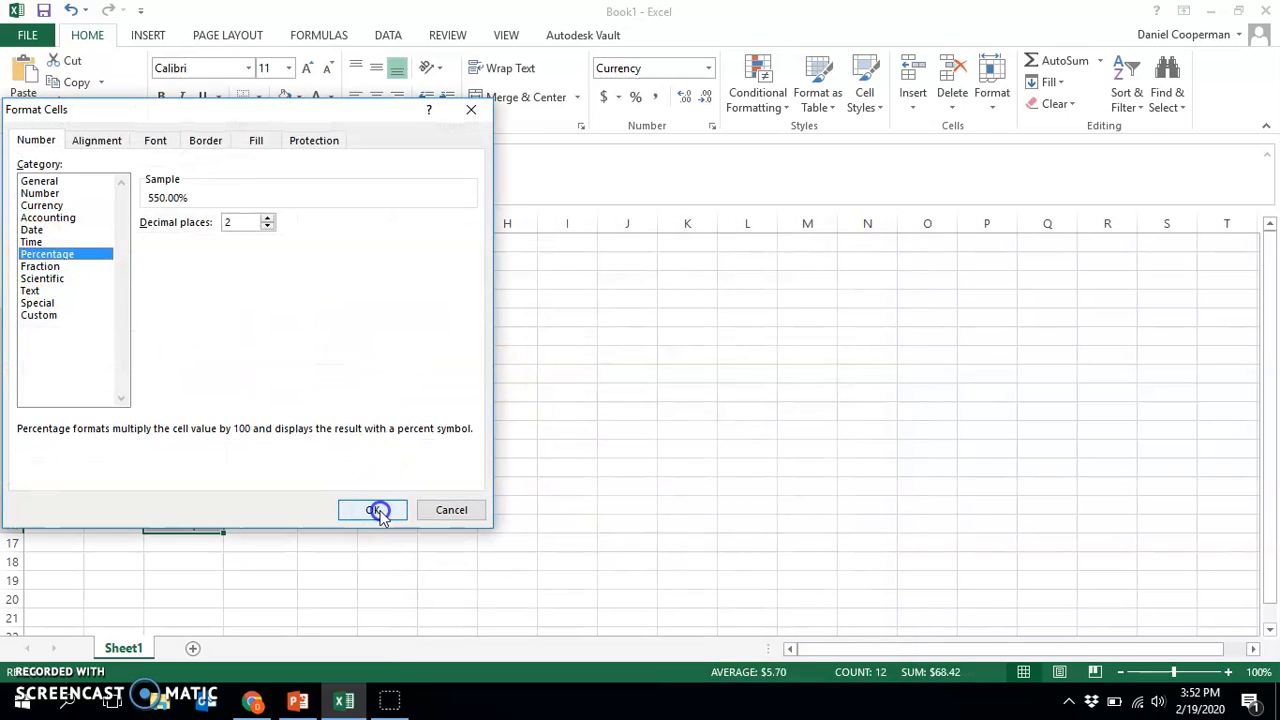
Switch the decimal feet values in C5:C16 to the Date format
{"action": "right_click", "coordinate": [210, 395]}
{"action": "left_click", "coordinate": [262, 318]}
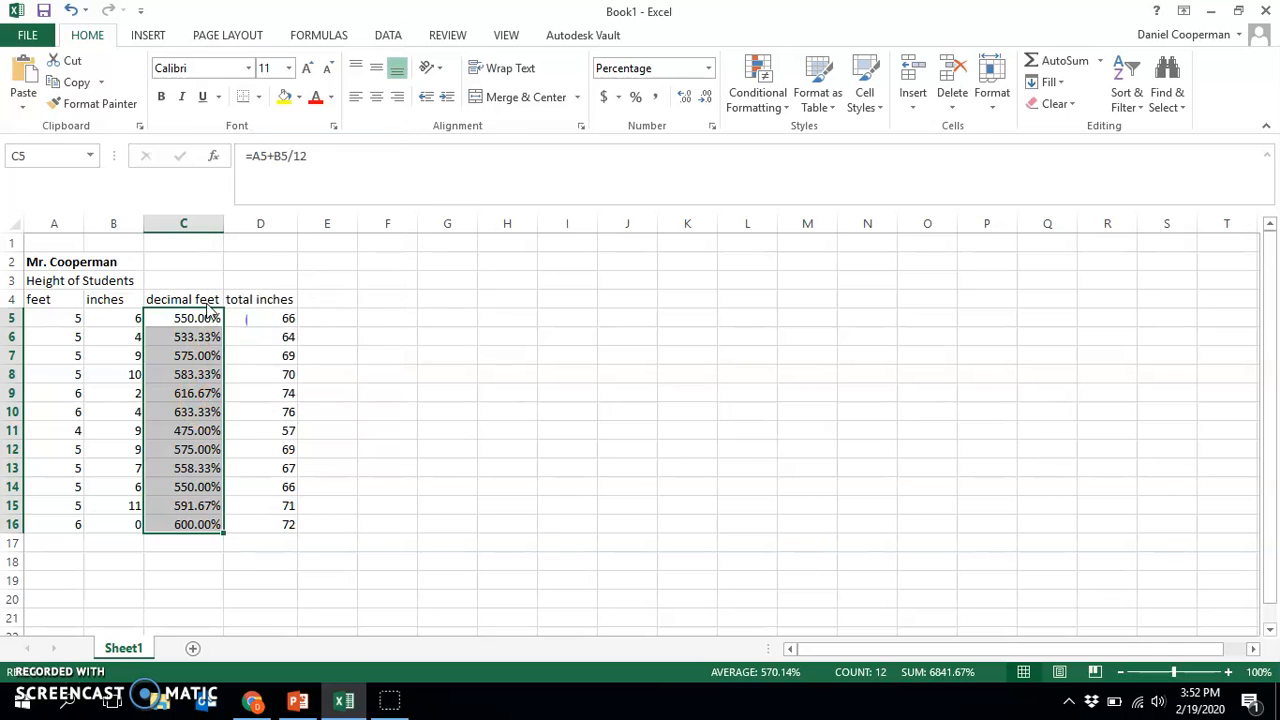
{"action": "left_click", "coordinate": [60, 225]}
{"action": "left_click", "coordinate": [370, 503]}
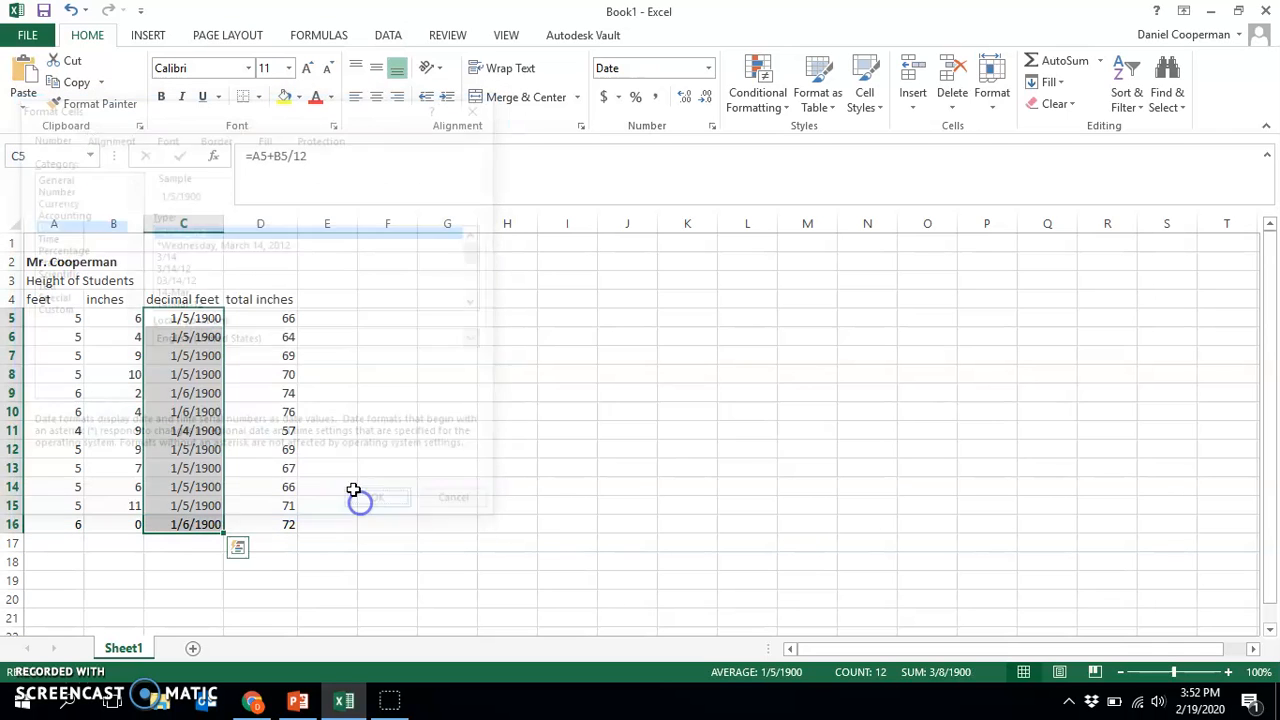
Change the number format of the decimal feet values in C5:C16 to Number with 2 decimal places
{"action": "right_click", "coordinate": [185, 383]}
{"action": "left_click", "coordinate": [250, 303]}
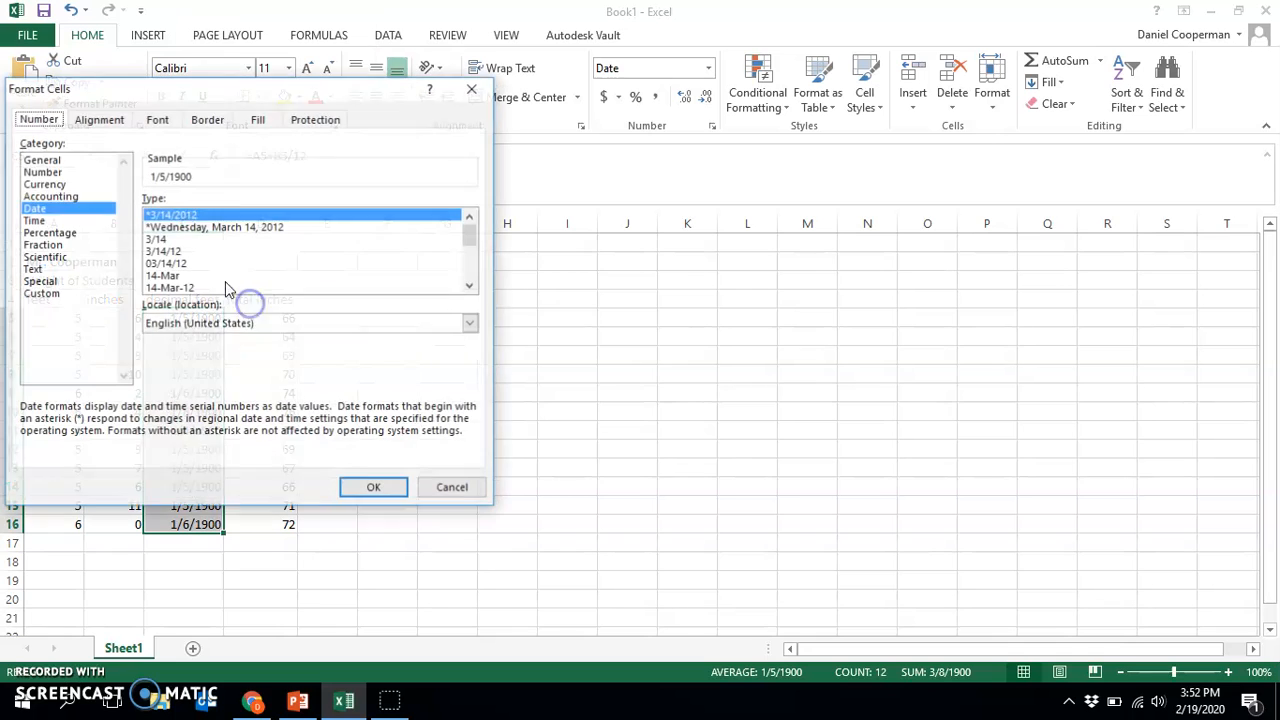
{"action": "left_click", "coordinate": [42, 171]}
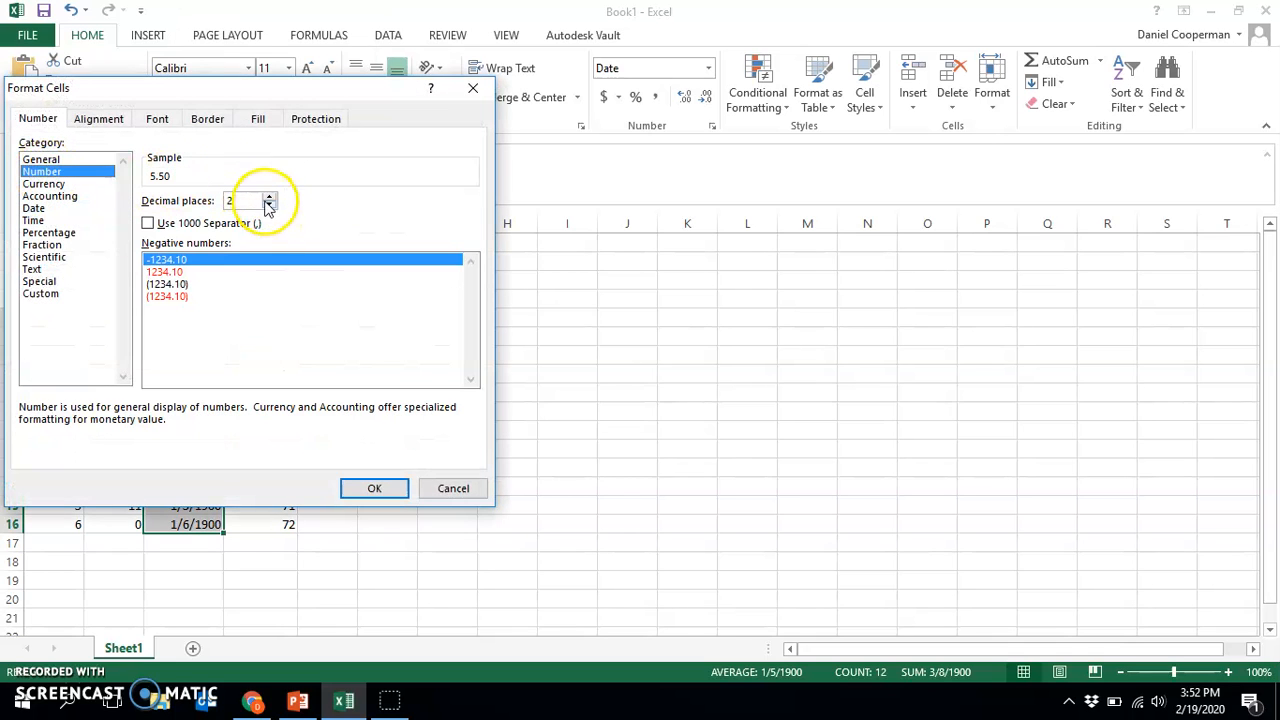
{"action": "left_click", "coordinate": [373, 488]}
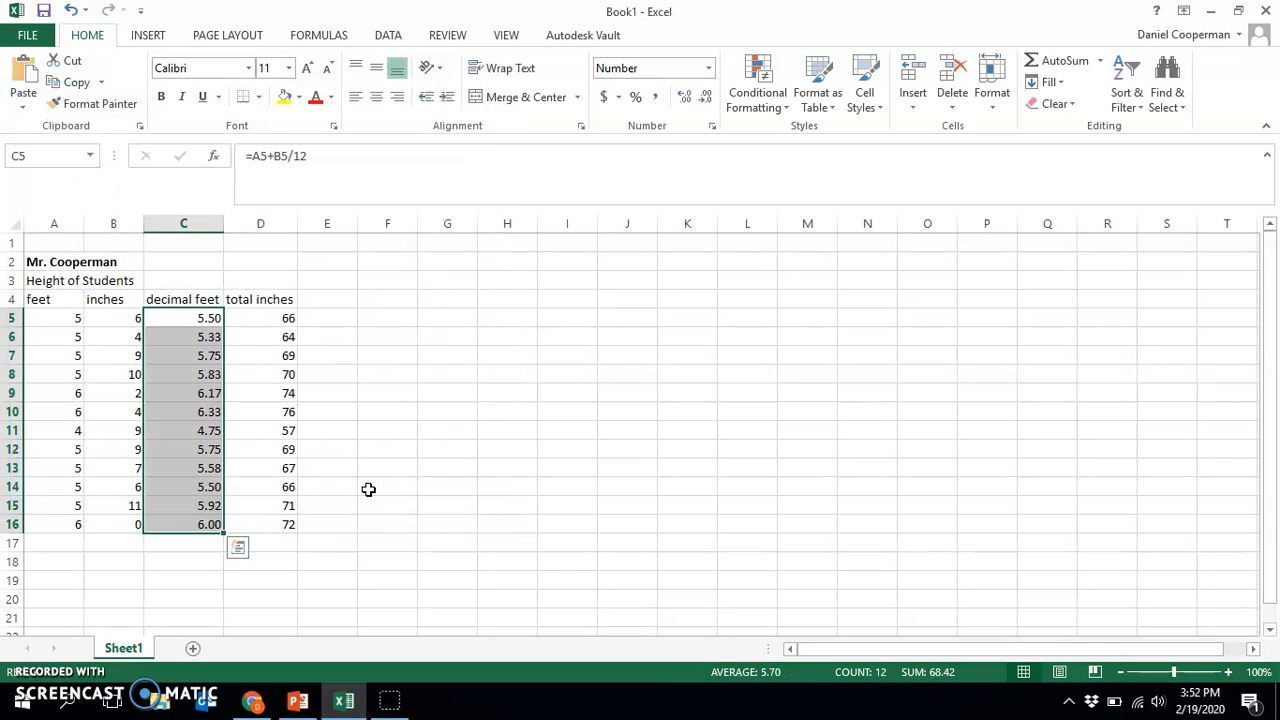
{"action": "left_click", "coordinate": [429, 482]}
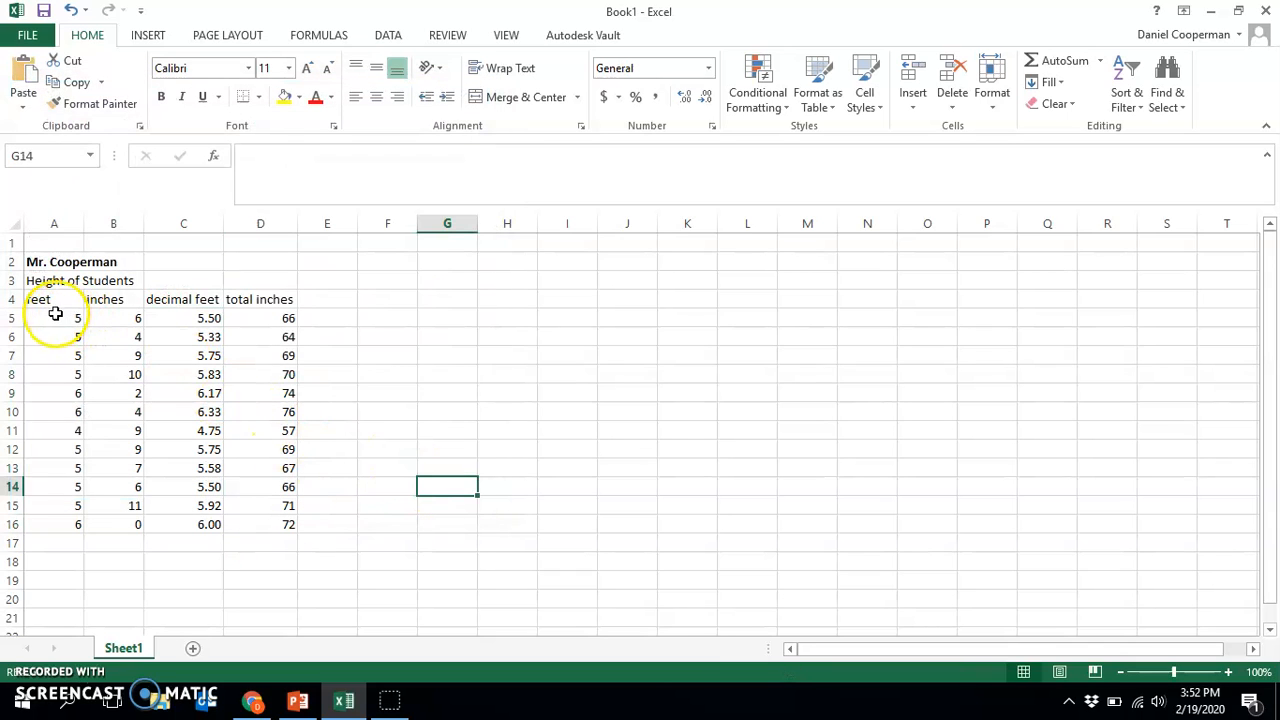
Center the contents of the whole height table, A2:D16, horizontally
{"action": "left_click_drag", "start_coordinate": [49, 262], "coordinate": [258, 521]}
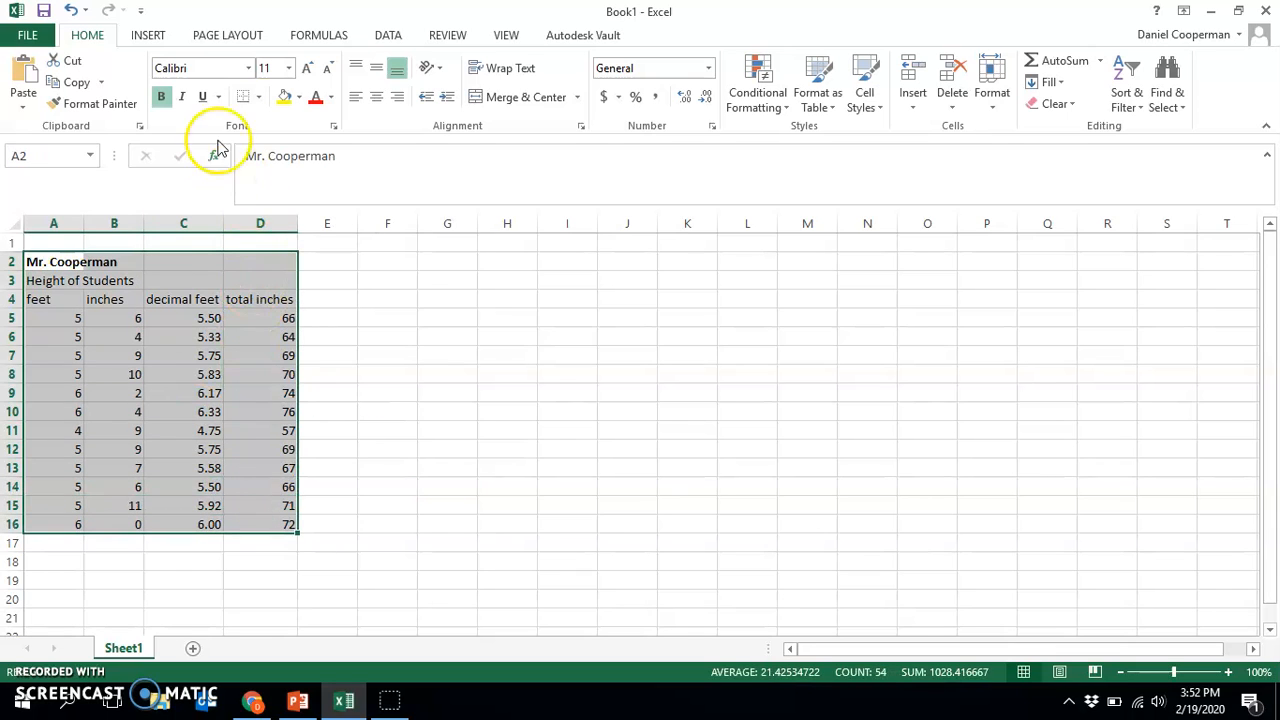
{"action": "left_click", "coordinate": [378, 104]}
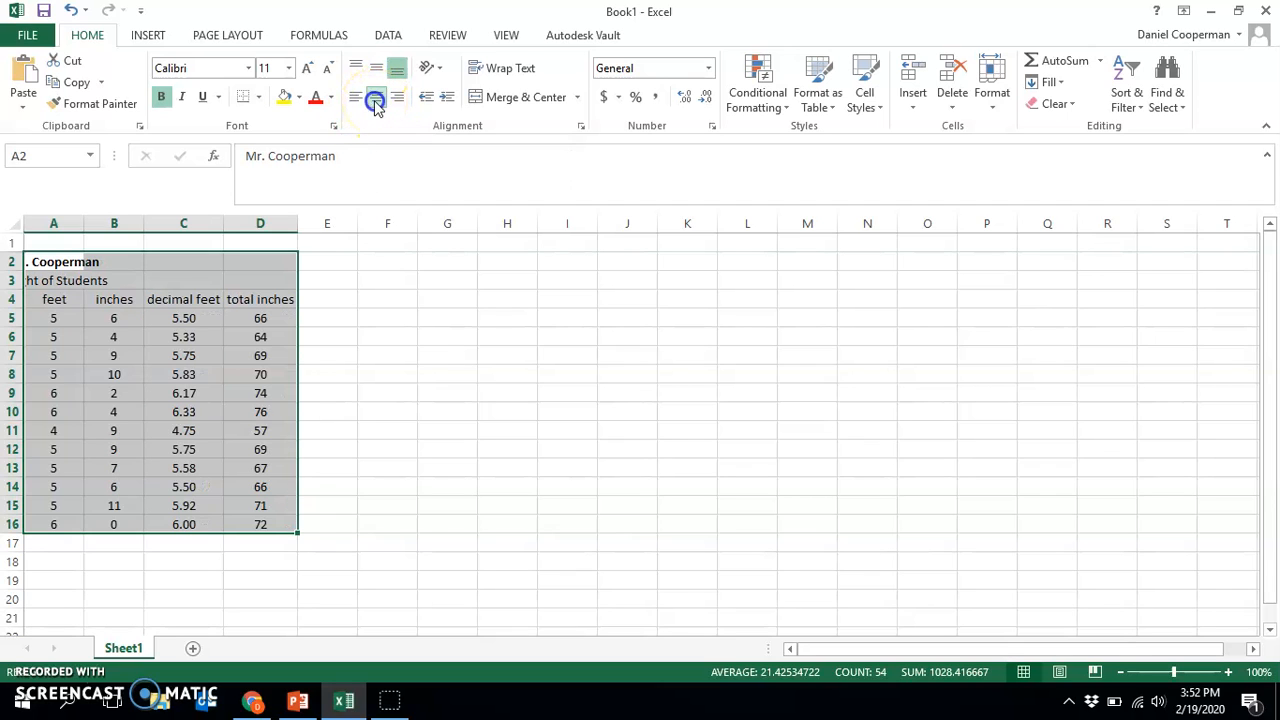
{"action": "left_click", "coordinate": [409, 333]}
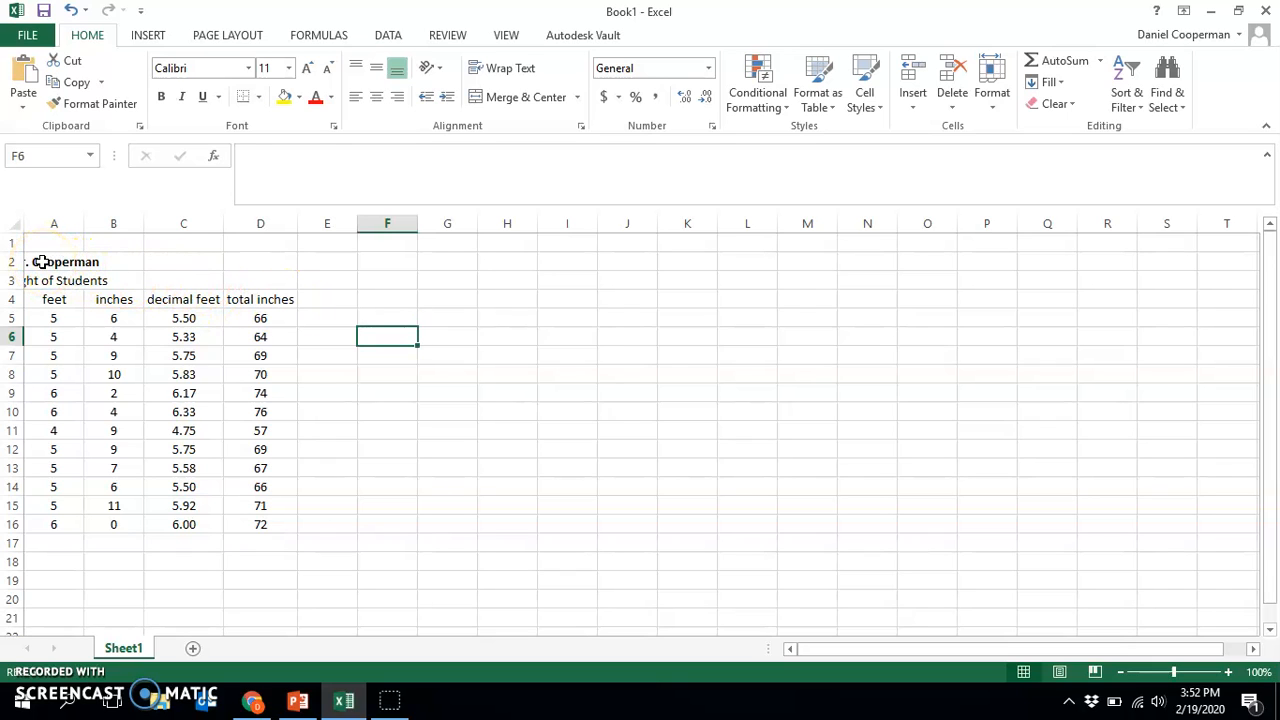
Merge and center the Height of Students title across A3:D3 and make it bold
{"action": "left_click_drag", "start_coordinate": [40, 261], "coordinate": [246, 262]}
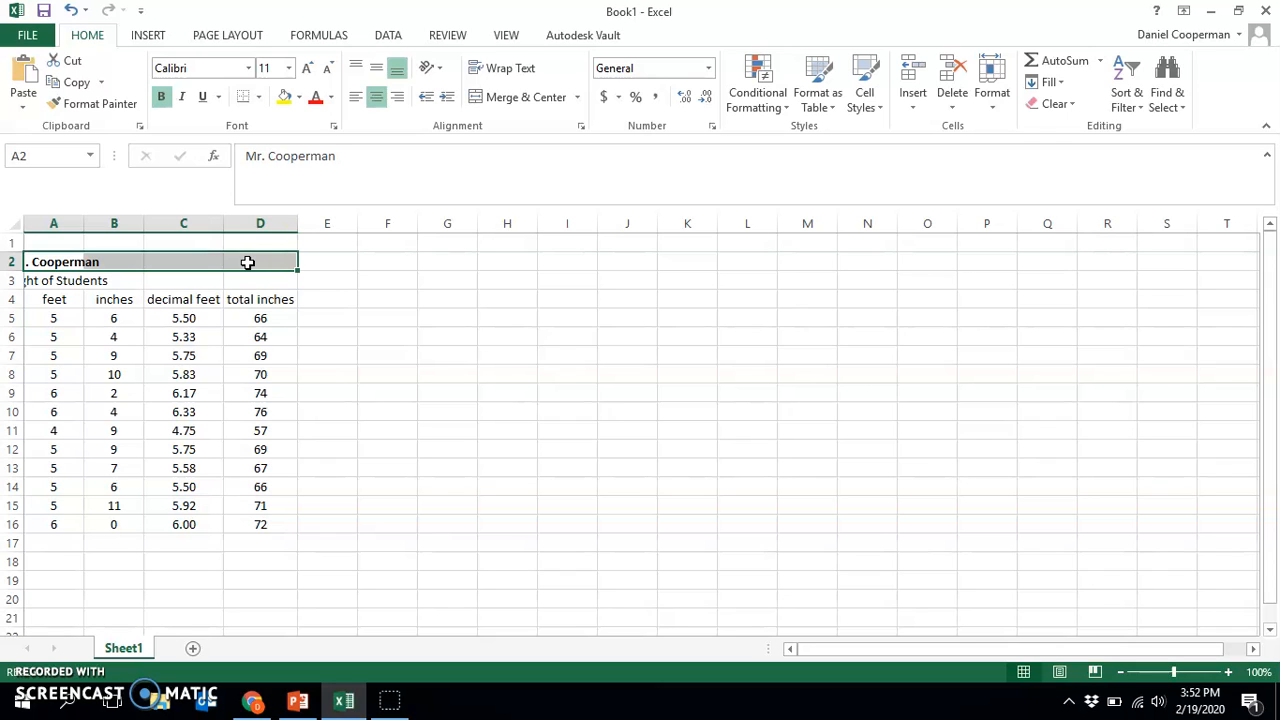
{"action": "left_click", "coordinate": [406, 337]}
{"action": "left_click_drag", "start_coordinate": [40, 280], "coordinate": [234, 280]}
{"action": "left_click", "coordinate": [505, 100]}
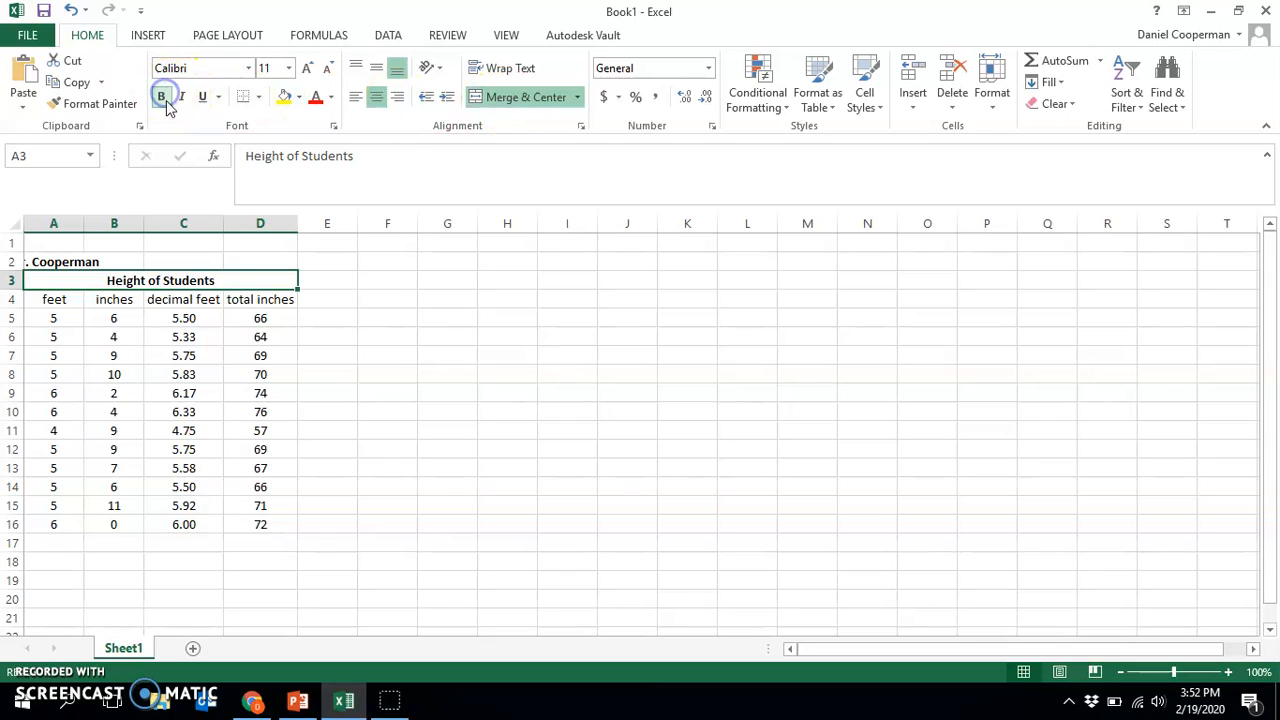
{"action": "left_click", "coordinate": [388, 337]}
Merge and center the teacher's name across A2:D2 and remove its bold formatting
{"action": "left_click_drag", "start_coordinate": [46, 261], "coordinate": [240, 258]}
{"action": "left_click", "coordinate": [503, 96]}
{"action": "left_click", "coordinate": [158, 97]}
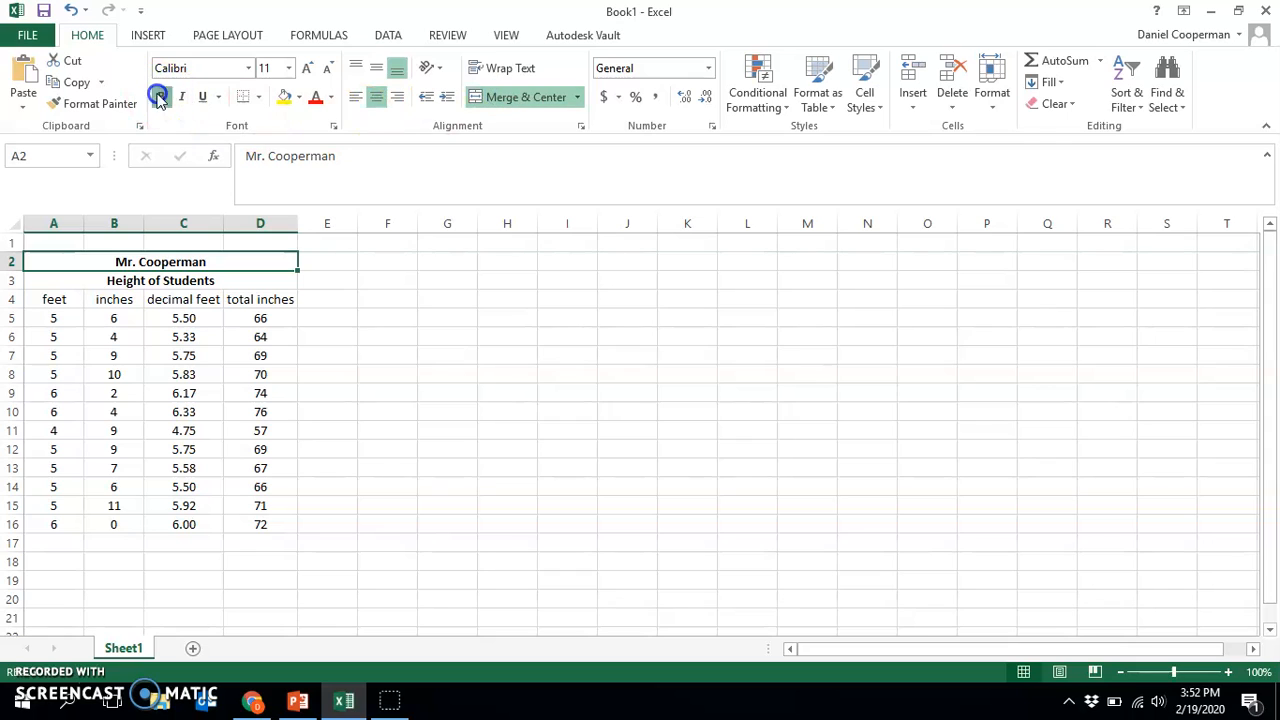
{"action": "left_click", "coordinate": [486, 368]}
Apply all borders to the table A2:D16 and put a thick box border around it
{"action": "left_click", "coordinate": [73, 268]}
{"action": "left_click_drag", "start_coordinate": [73, 270], "coordinate": [203, 526]}
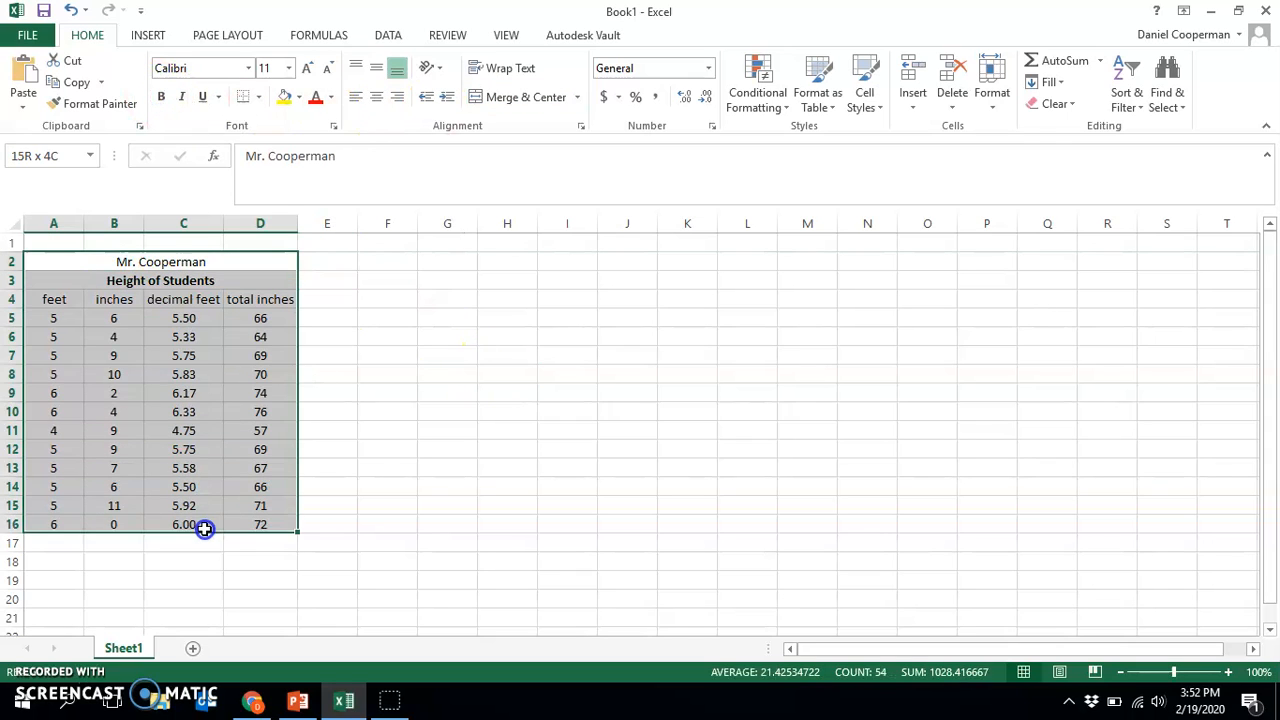
{"action": "left_click", "coordinate": [258, 97]}
{"action": "left_click", "coordinate": [280, 256]}
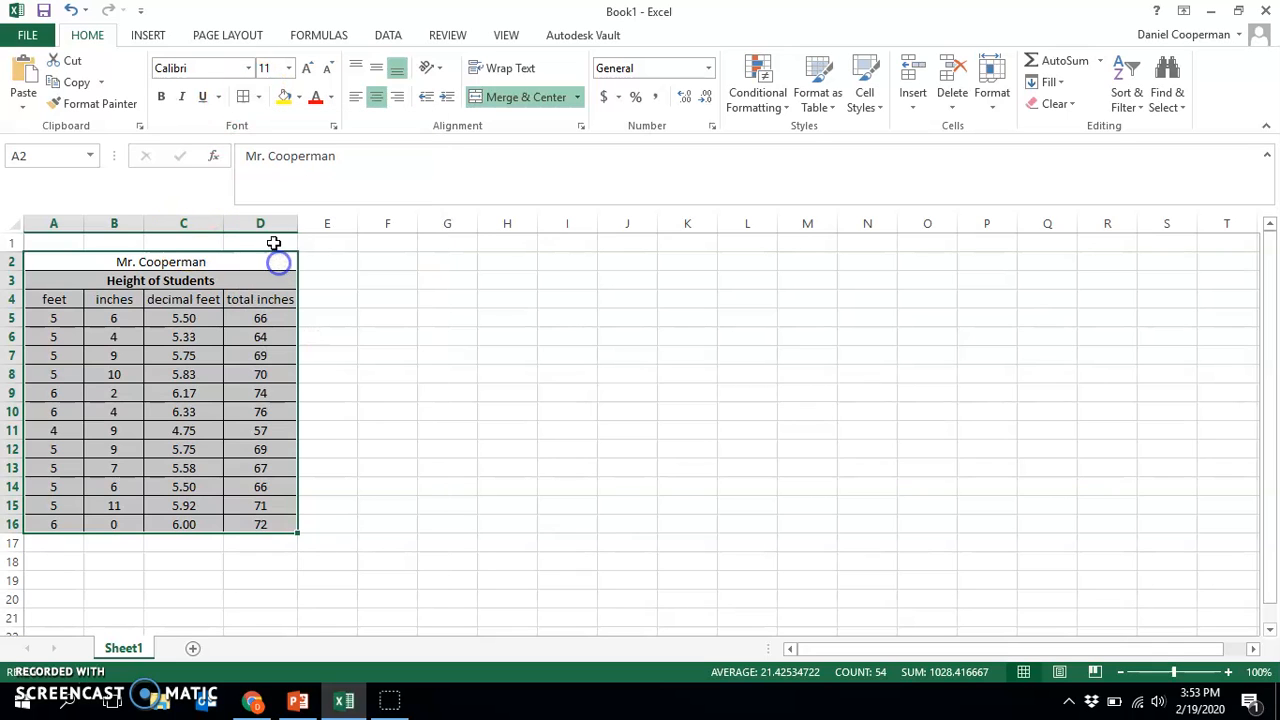
{"action": "left_click", "coordinate": [258, 97]}
{"action": "left_click", "coordinate": [304, 300]}
{"action": "left_click", "coordinate": [420, 334]}
Add thick box borders around the heading block A2:D4 and around the title row A3:D3
{"action": "left_click_drag", "start_coordinate": [163, 266], "coordinate": [175, 302]}
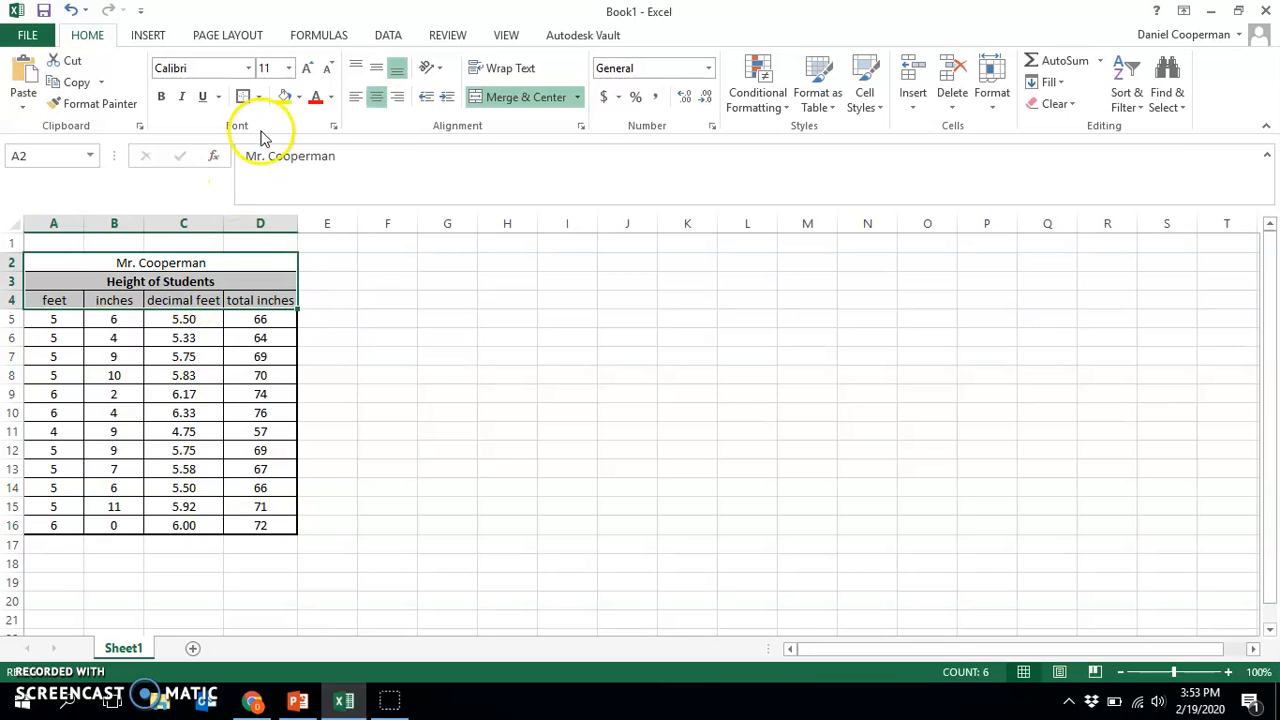
{"action": "left_click", "coordinate": [229, 280]}
{"action": "left_click", "coordinate": [240, 97]}
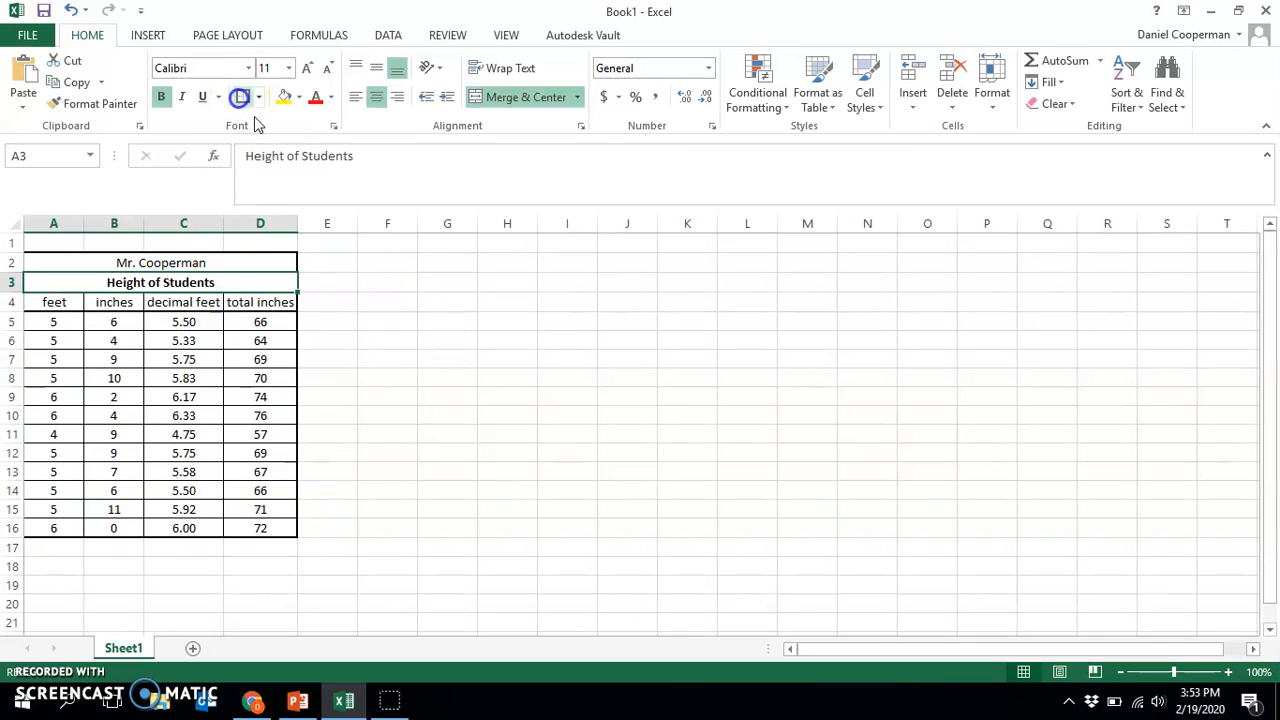
{"action": "left_click", "coordinate": [450, 356]}
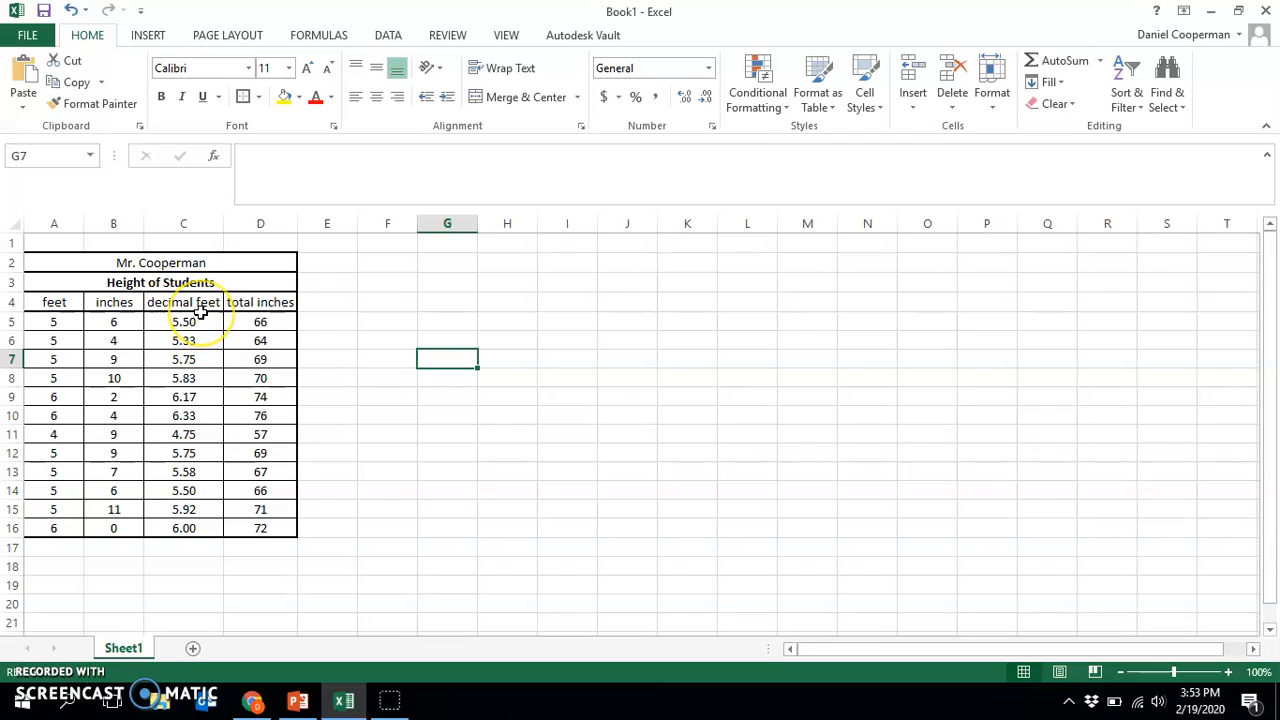
Insert an empty column before the feet column and narrow it to a slim margin
{"action": "left_click", "coordinate": [53, 224]}
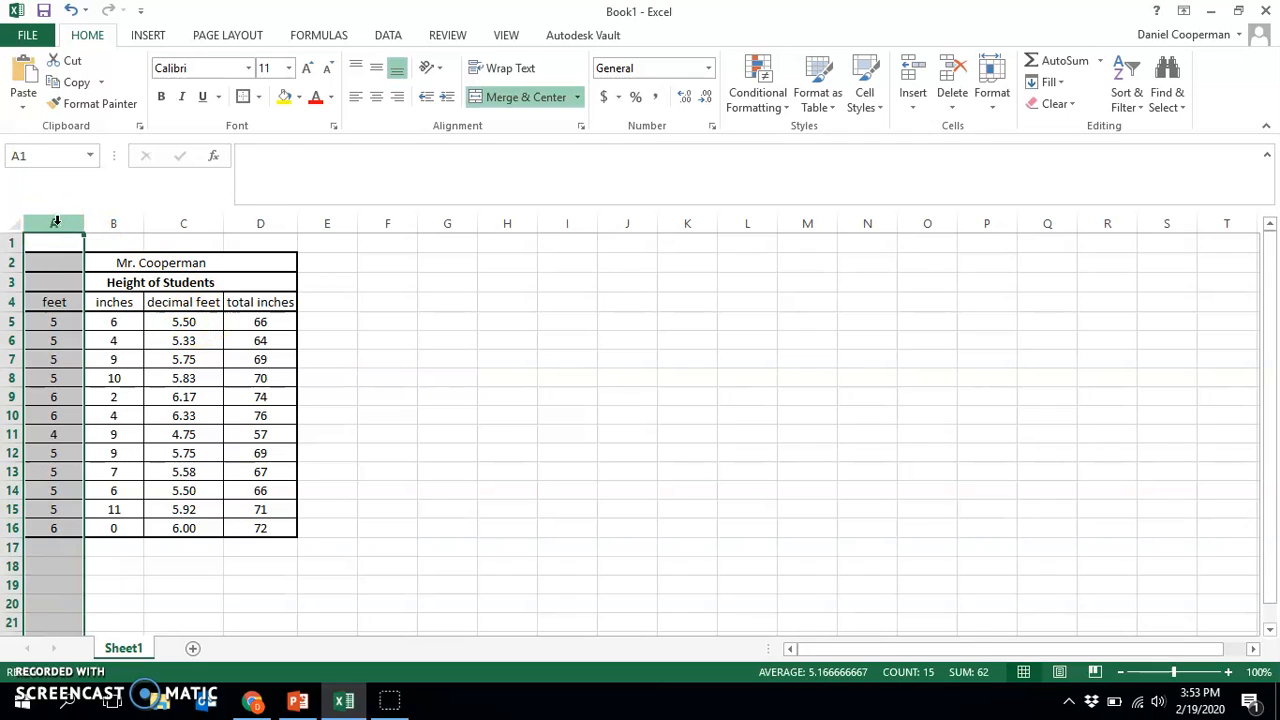
{"action": "right_click", "coordinate": [55, 222]}
{"action": "left_click", "coordinate": [106, 354]}
{"action": "left_click", "coordinate": [545, 455]}
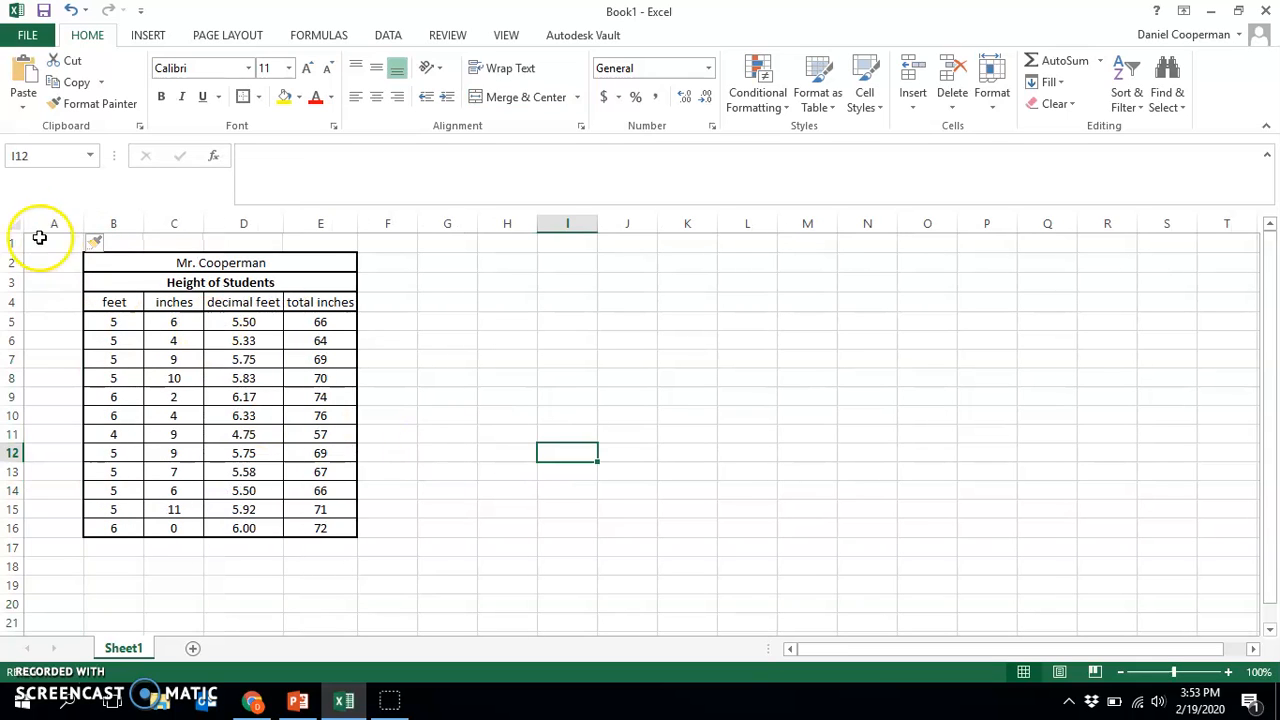
{"action": "left_click_drag", "start_coordinate": [83, 224], "coordinate": [44, 226]}
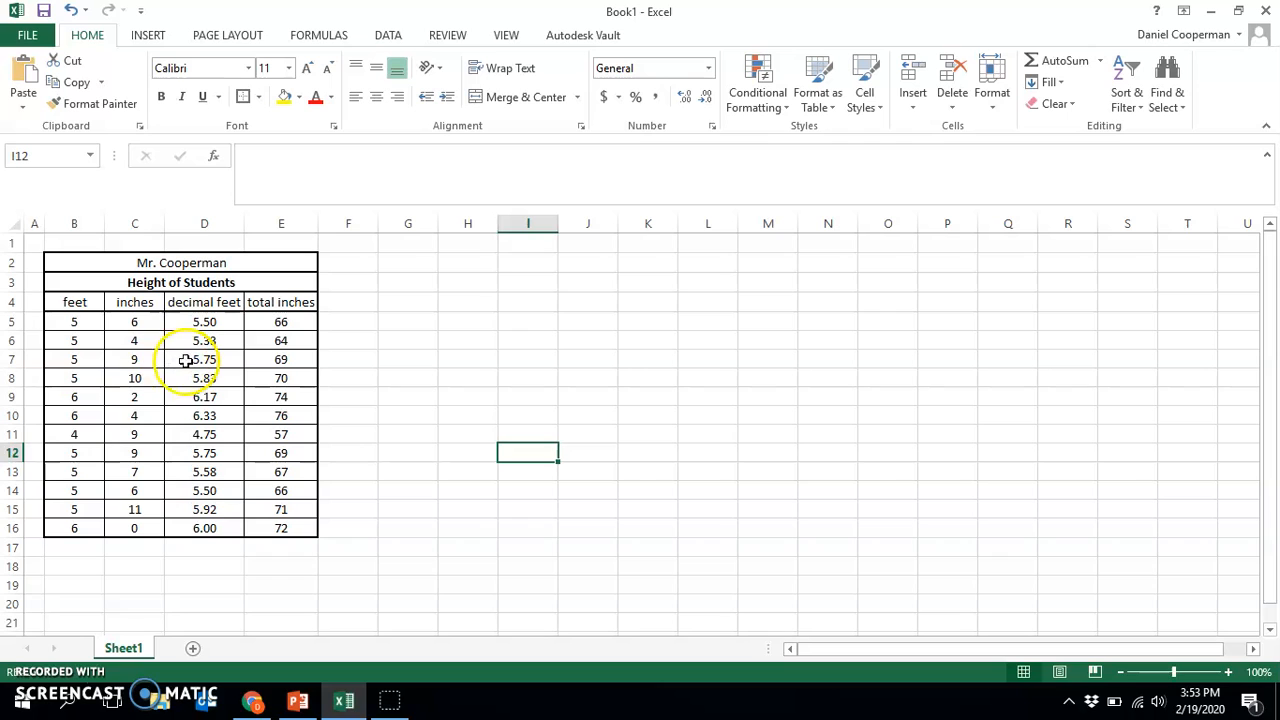
Merge and center B17:C17 below the table and enter the label Sum
{"action": "left_click", "coordinate": [193, 547]}
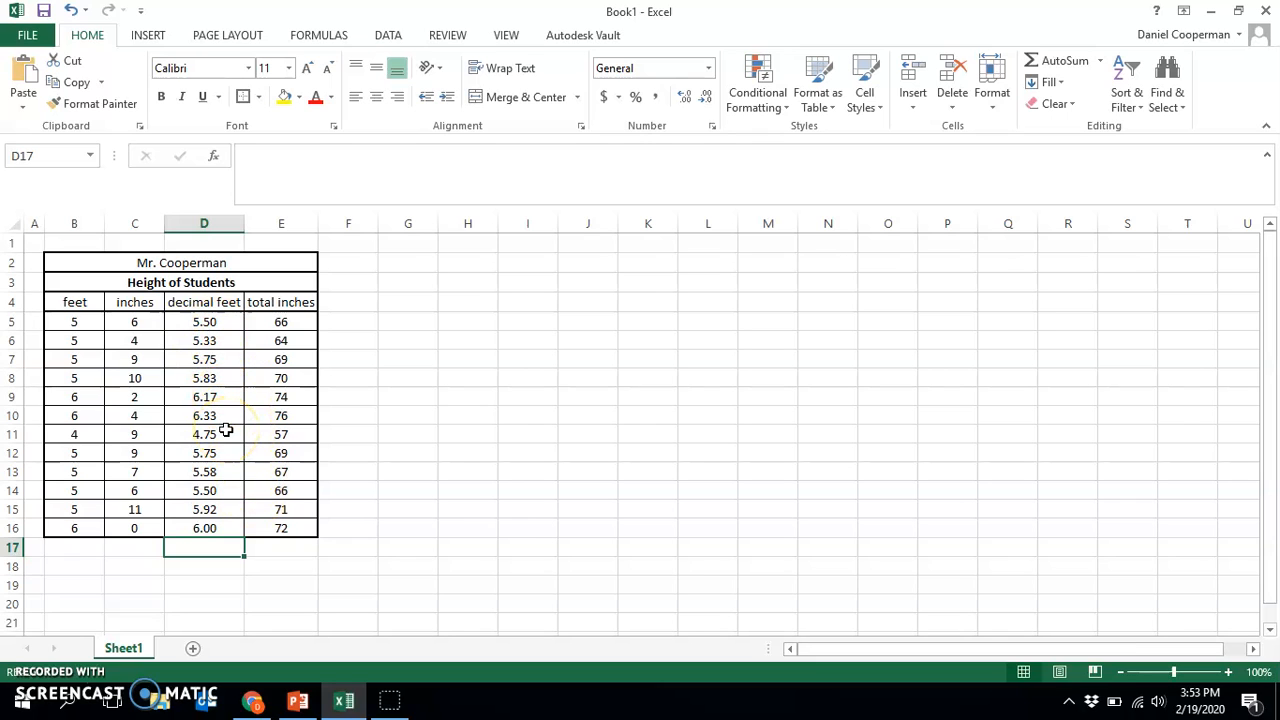
{"action": "left_click_drag", "start_coordinate": [90, 548], "coordinate": [128, 549]}
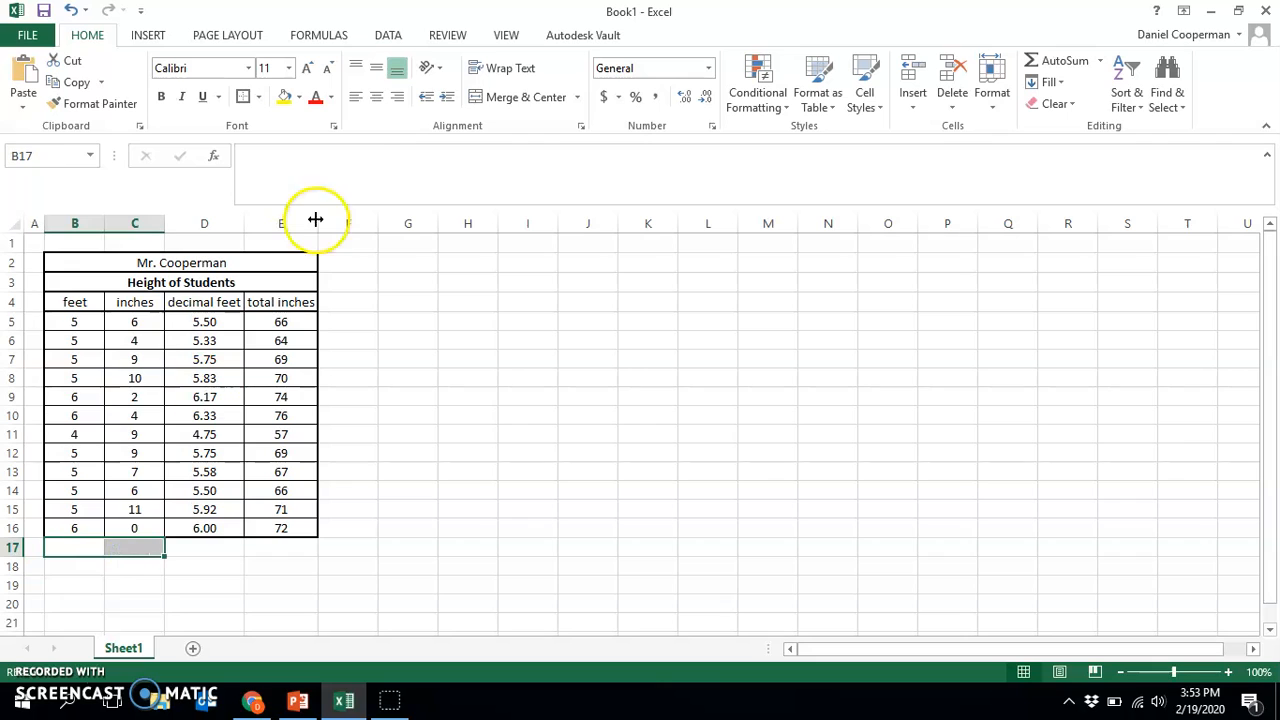
{"action": "left_click", "coordinate": [495, 99]}
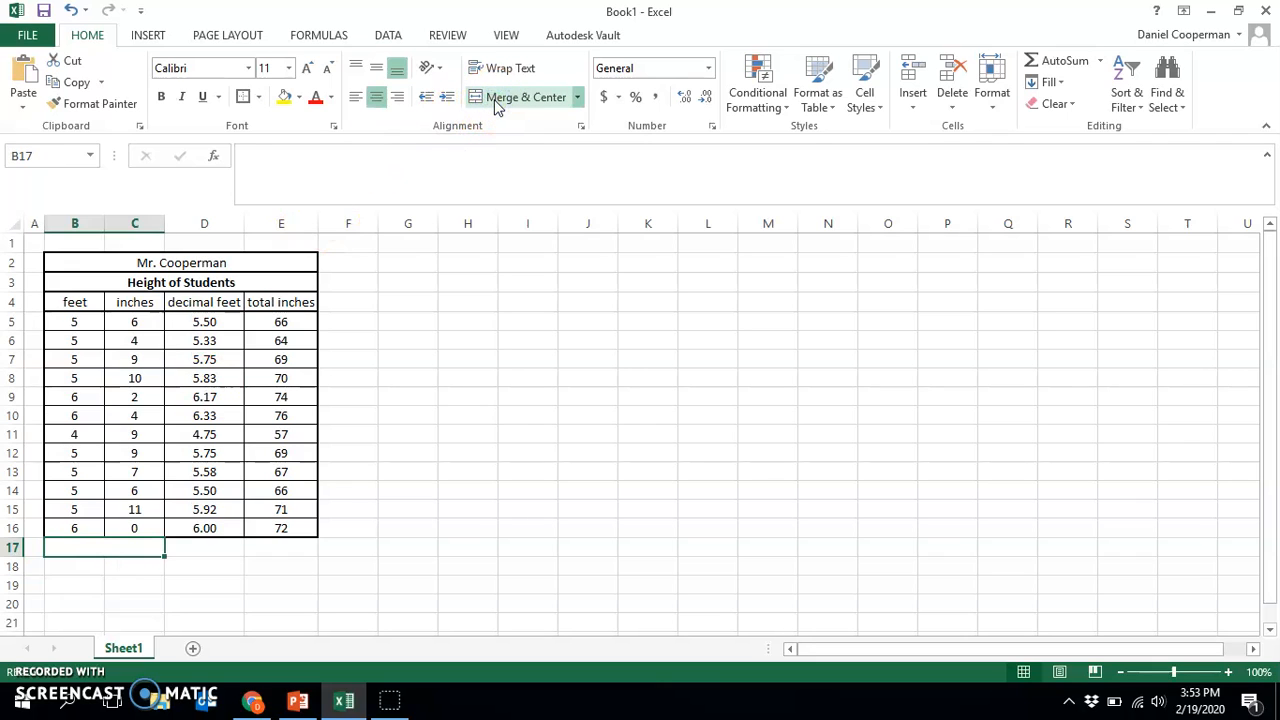
{"action": "type", "text": "Sum"}
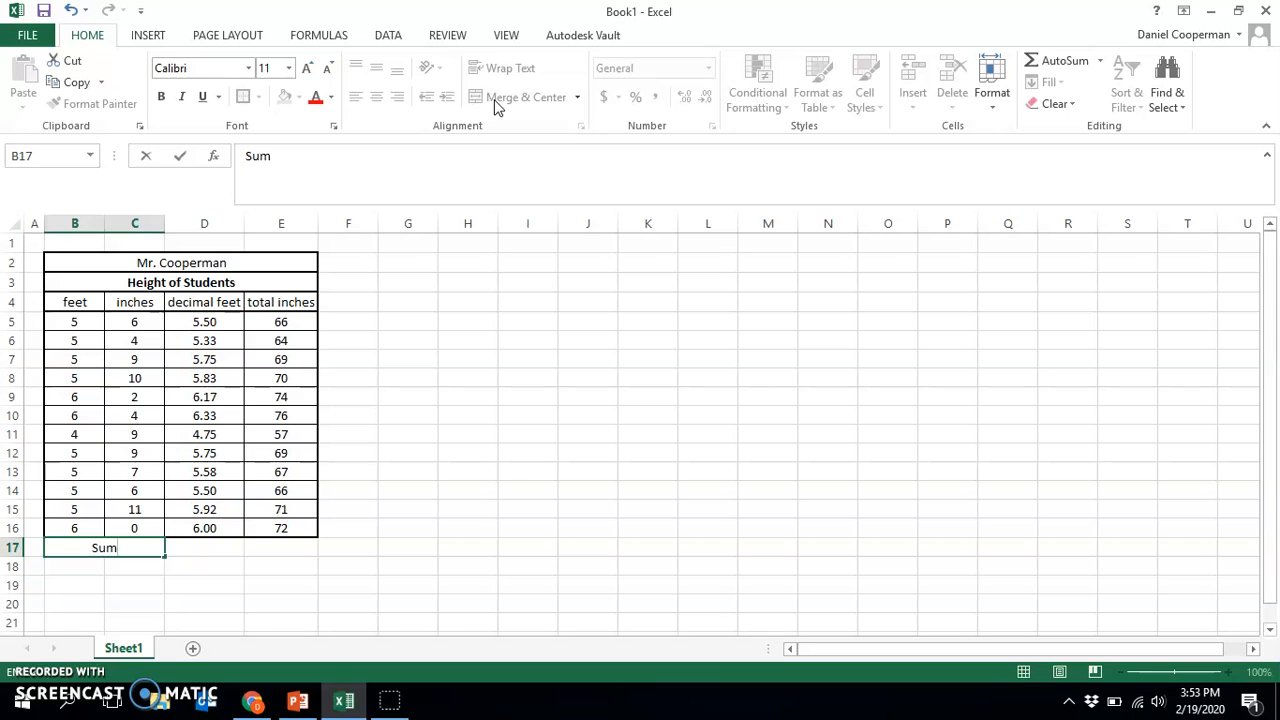
{"action": "left_click", "coordinate": [578, 318]}
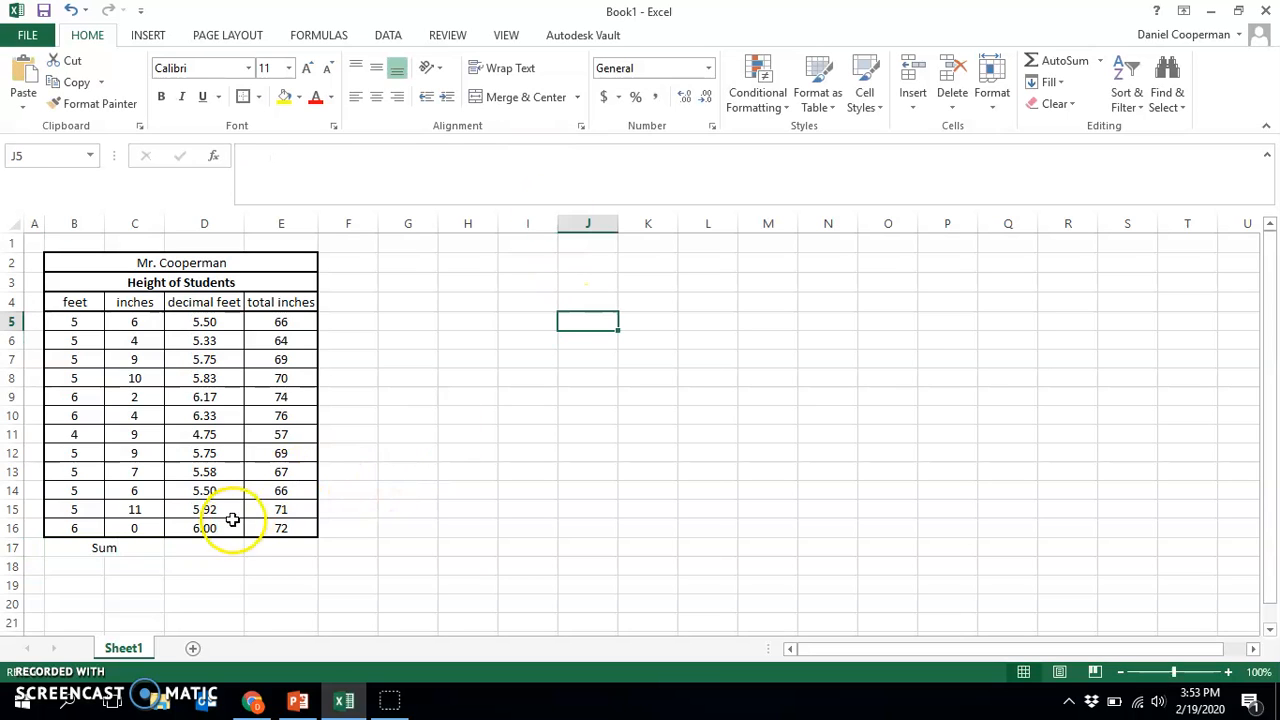
{"action": "left_click", "coordinate": [188, 547]}
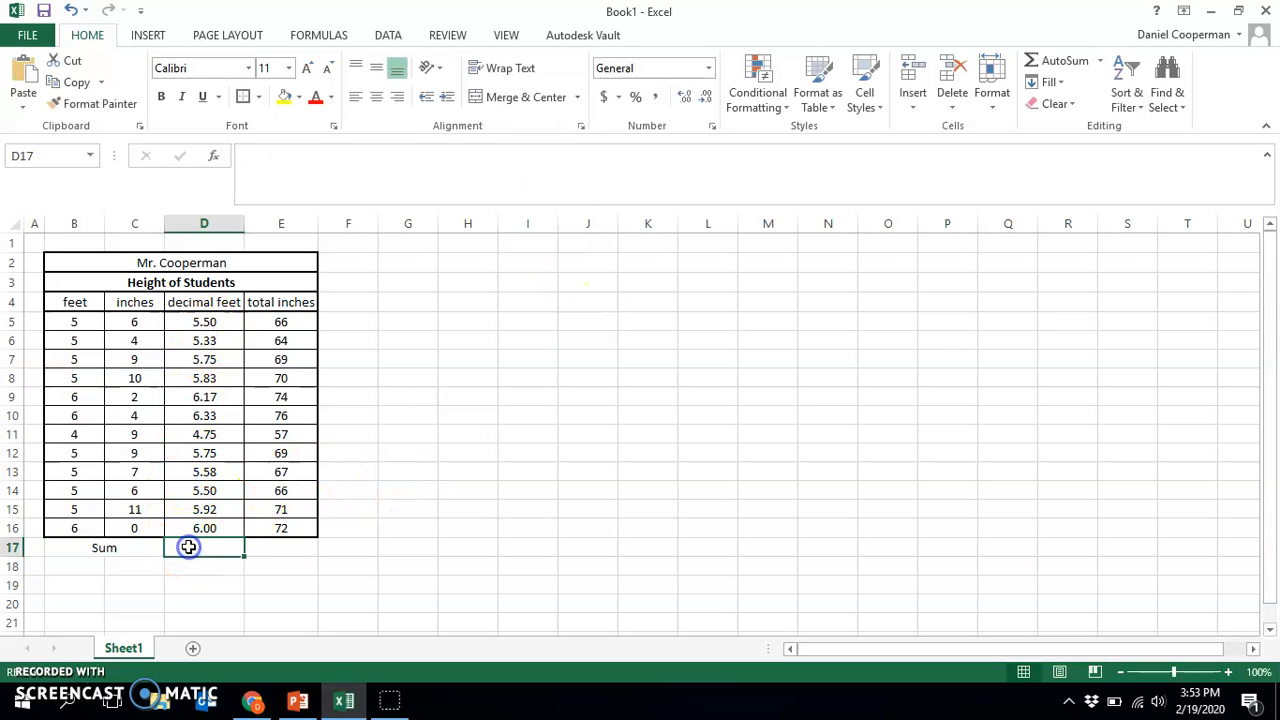
{"action": "type", "text": "="}
{"action": "left_click", "coordinate": [216, 326]}
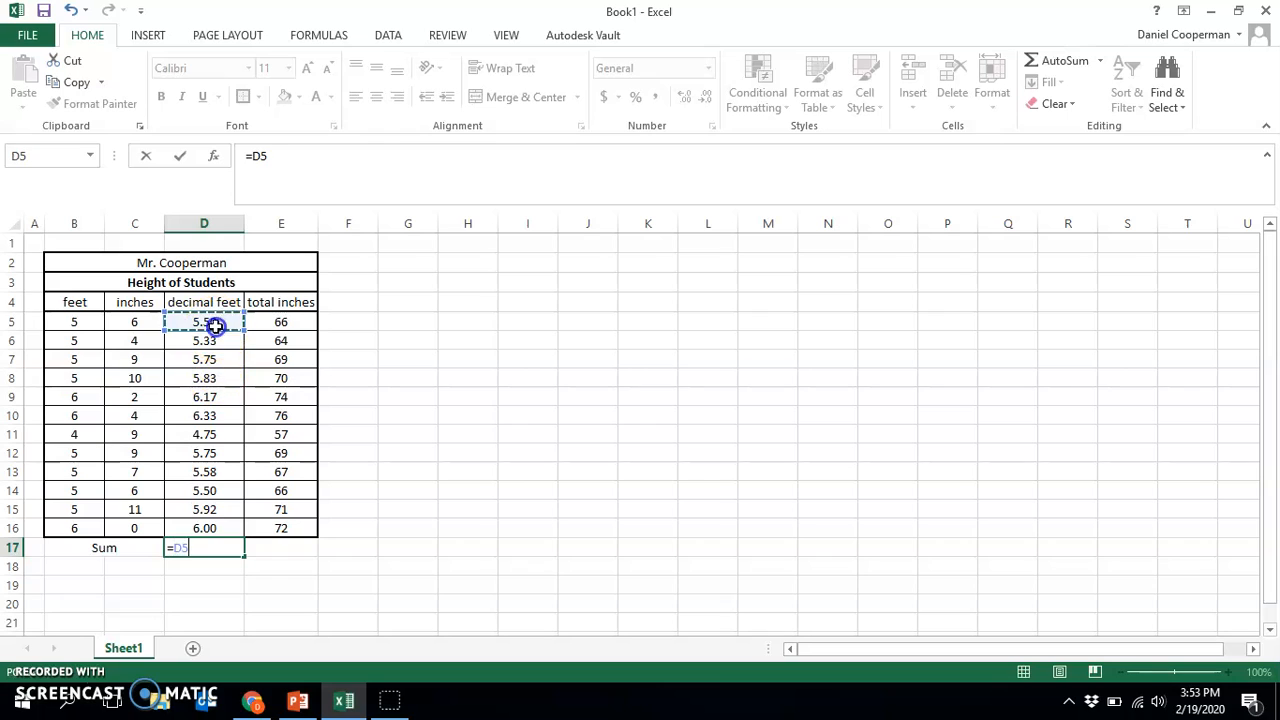
{"action": "type", "text": "+"}
{"action": "left_click", "coordinate": [224, 340]}
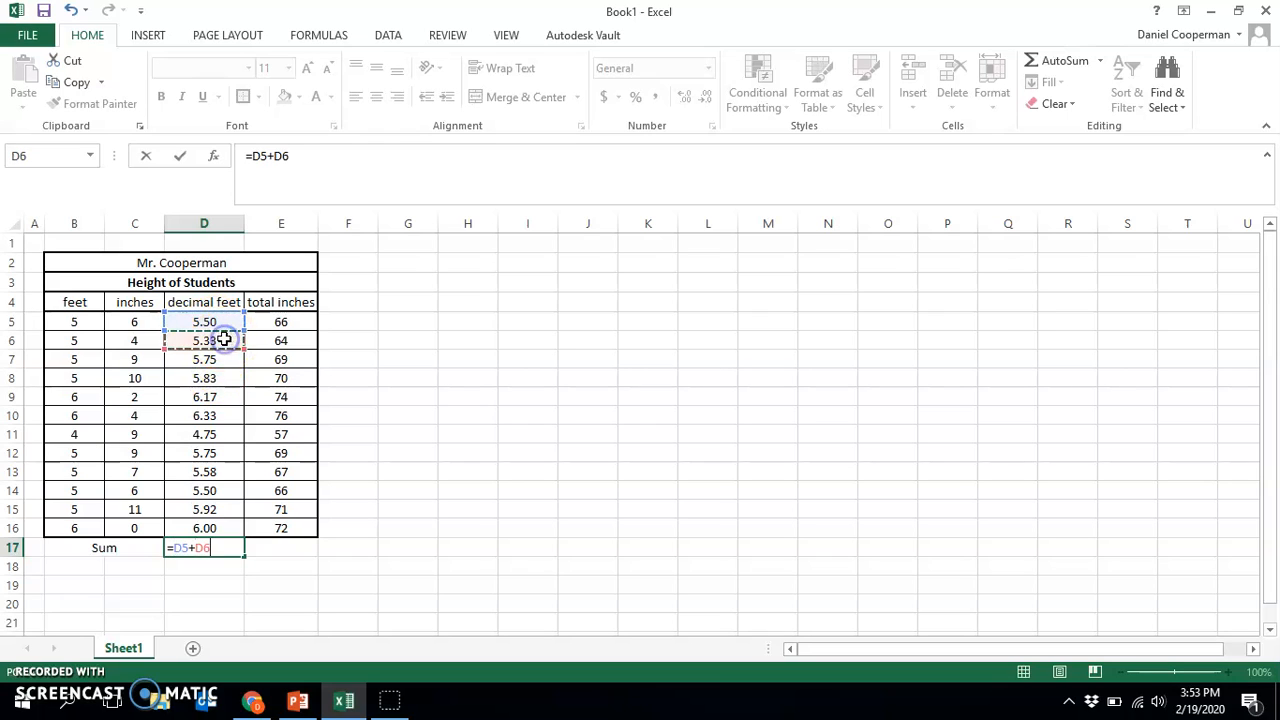
{"action": "type", "text": "+"}
{"action": "left_click", "coordinate": [224, 362]}
{"action": "key", "text": "Escape"}
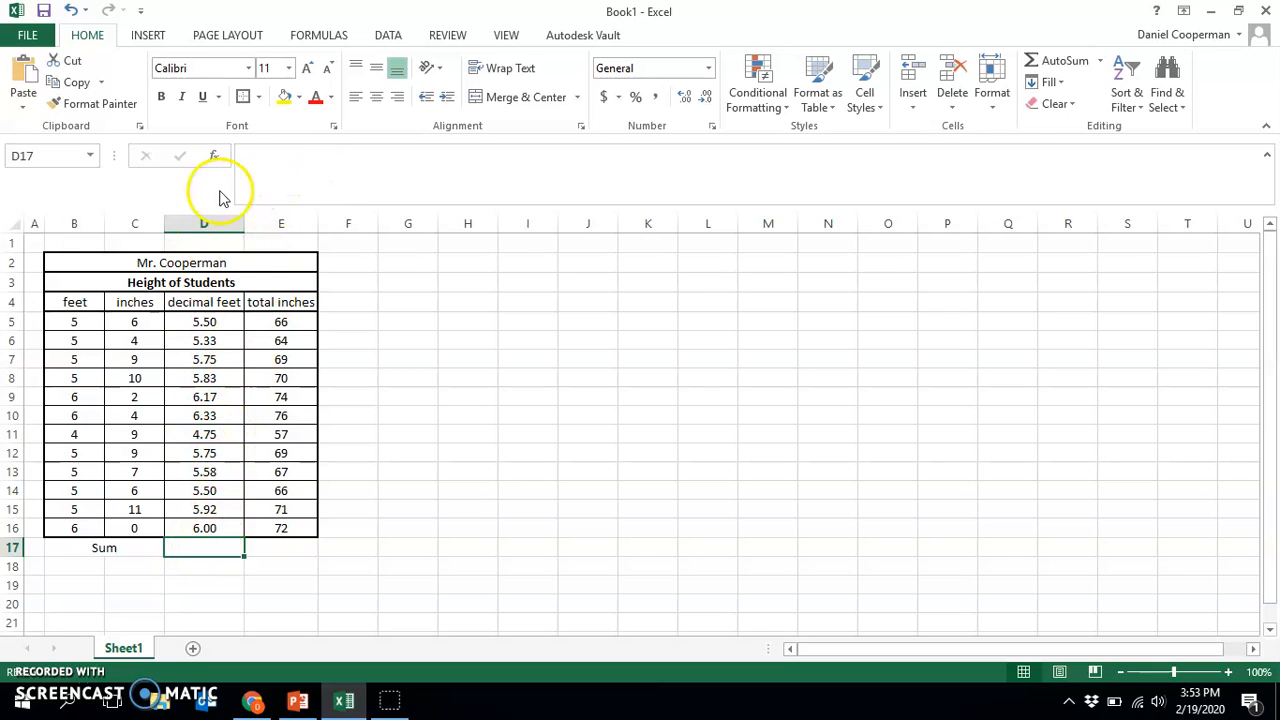
Delete the narrow empty column A before the table
{"action": "left_click", "coordinate": [33, 222]}
{"action": "right_click", "coordinate": [33, 222]}
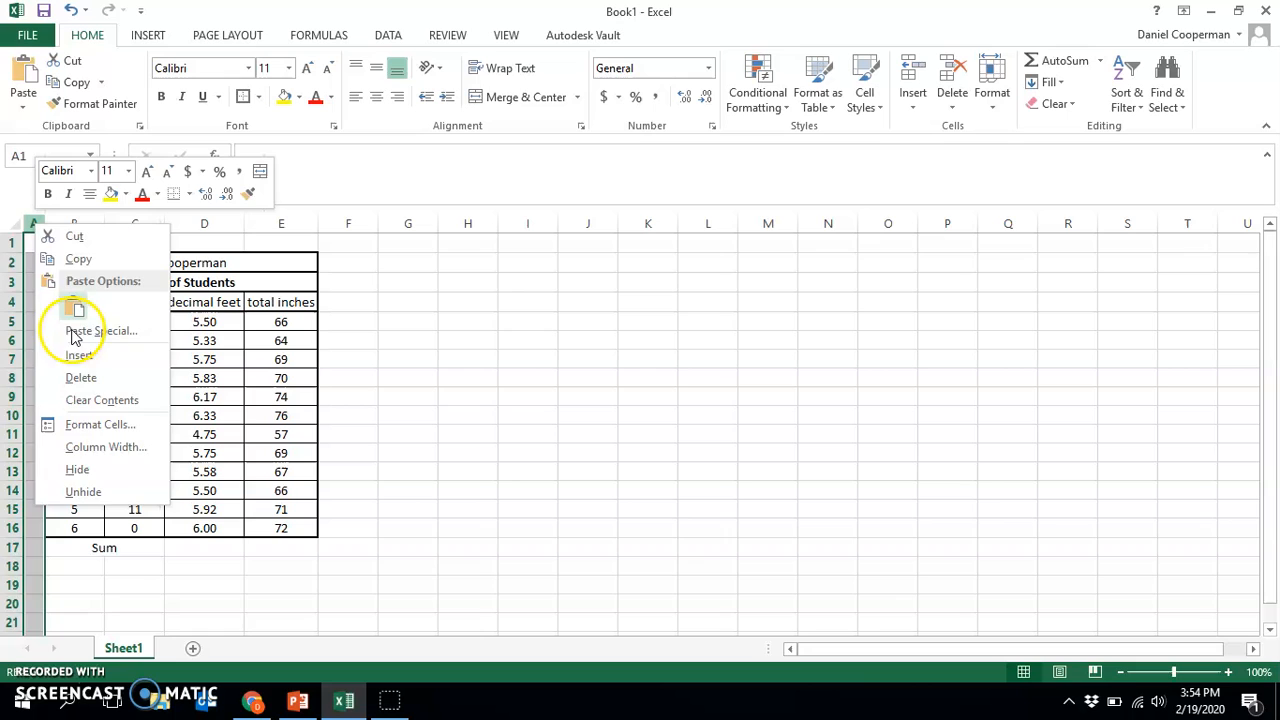
{"action": "left_click", "coordinate": [85, 378]}
{"action": "left_click", "coordinate": [502, 416]}
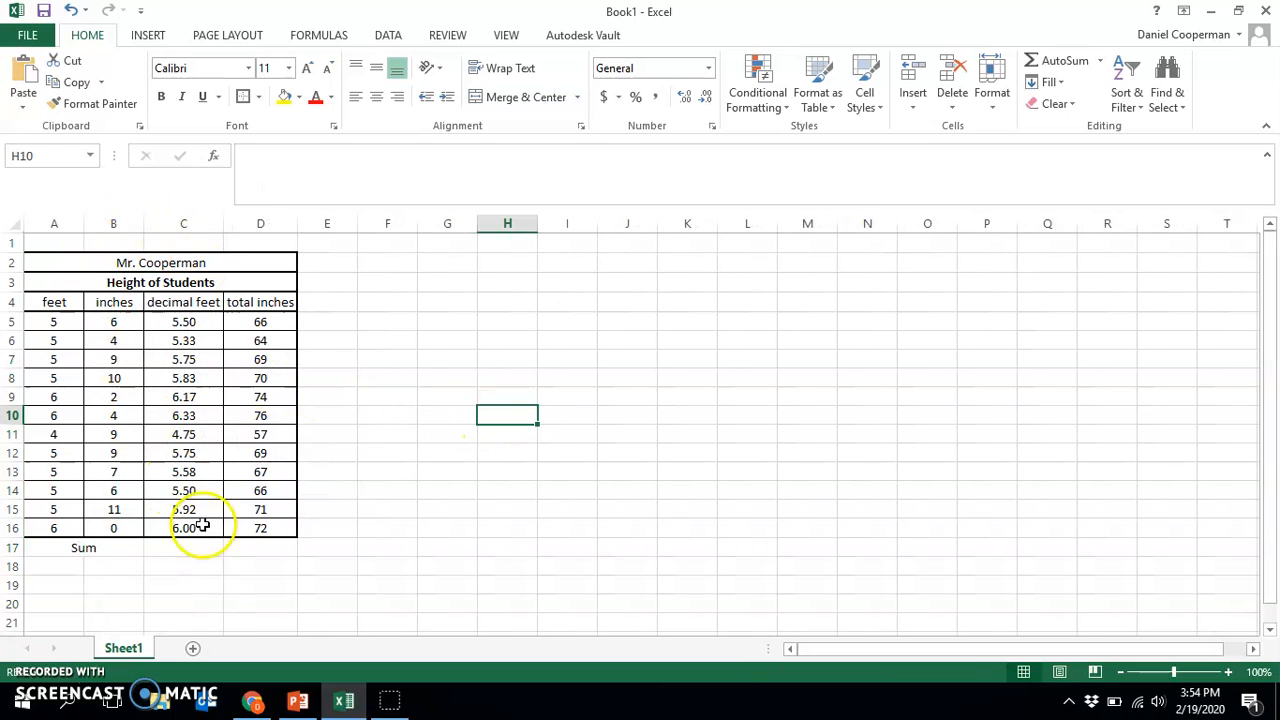
Enter =SUM(C5:C16) in C17 to total the decimal feet column
{"action": "left_click", "coordinate": [173, 548]}
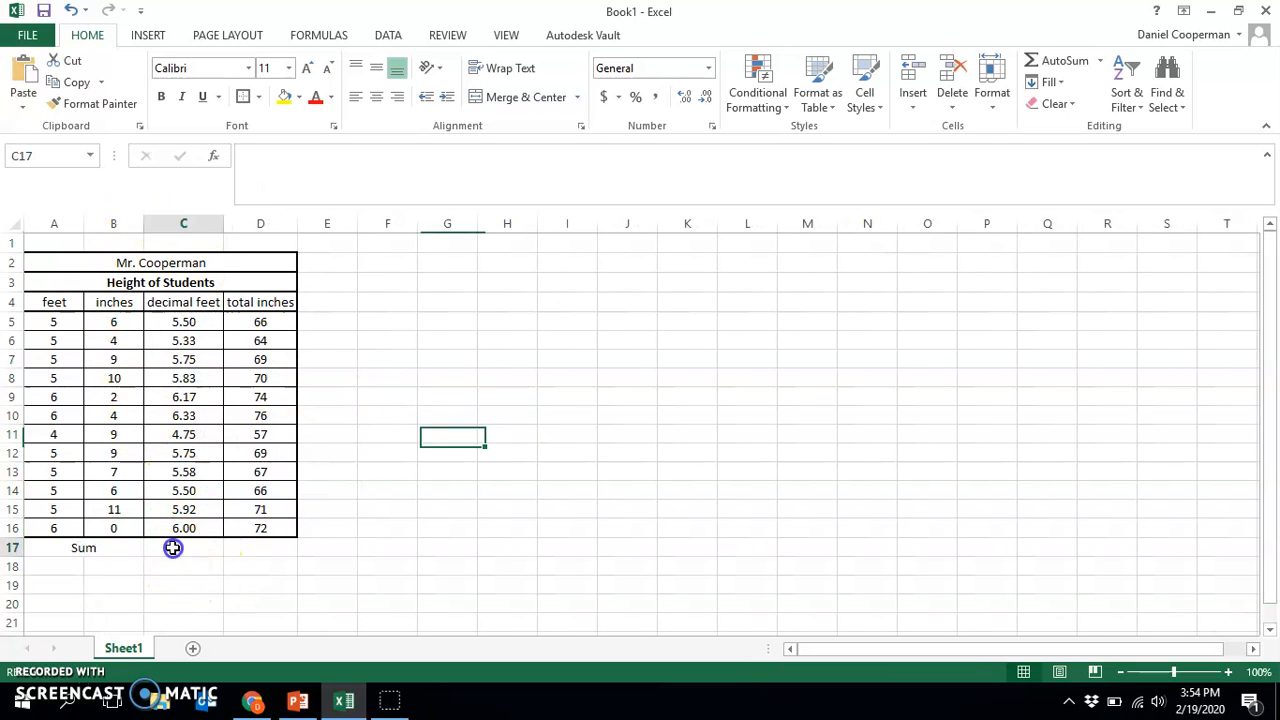
{"action": "left_click", "coordinate": [286, 163]}
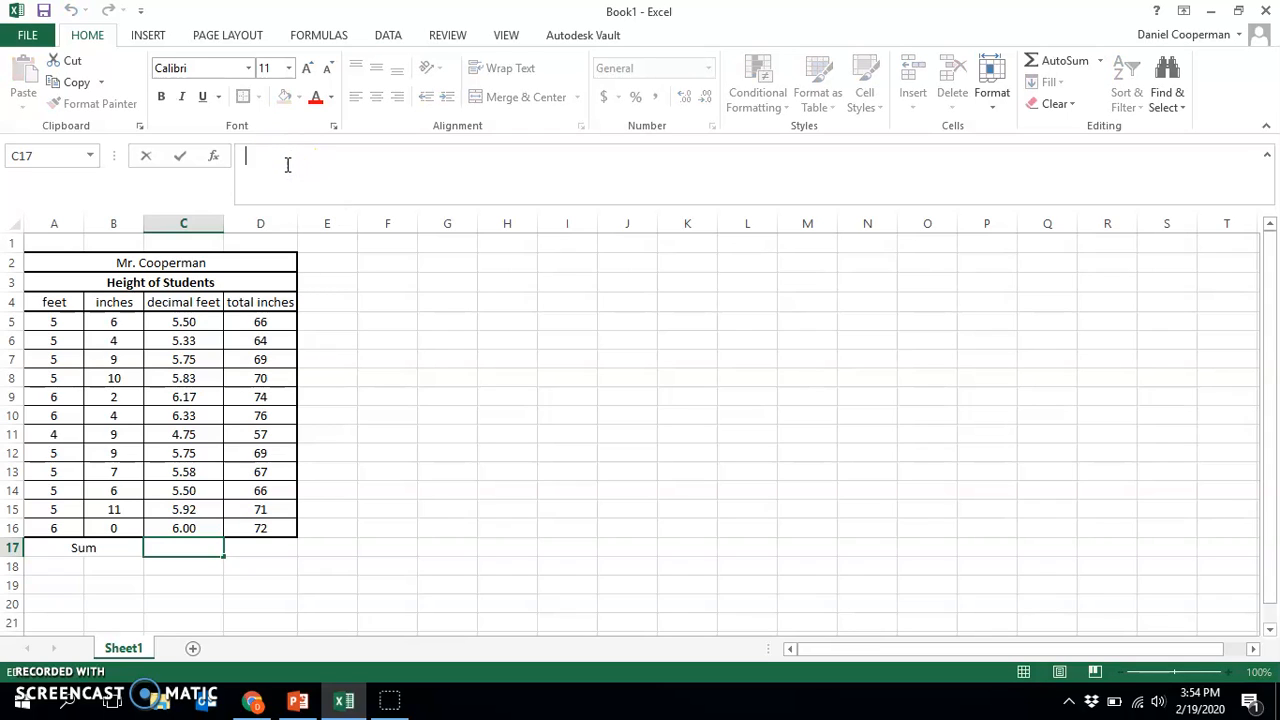
{"action": "type", "text": "="}
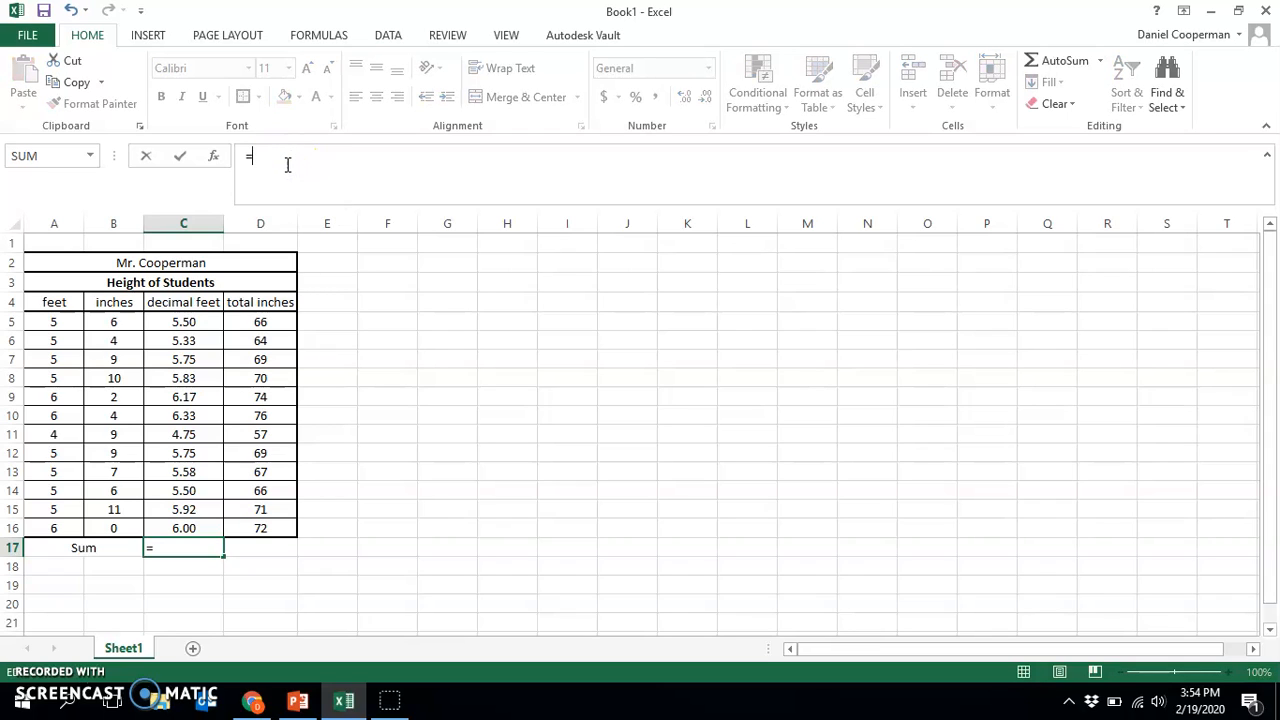
{"action": "type", "text": "su"}
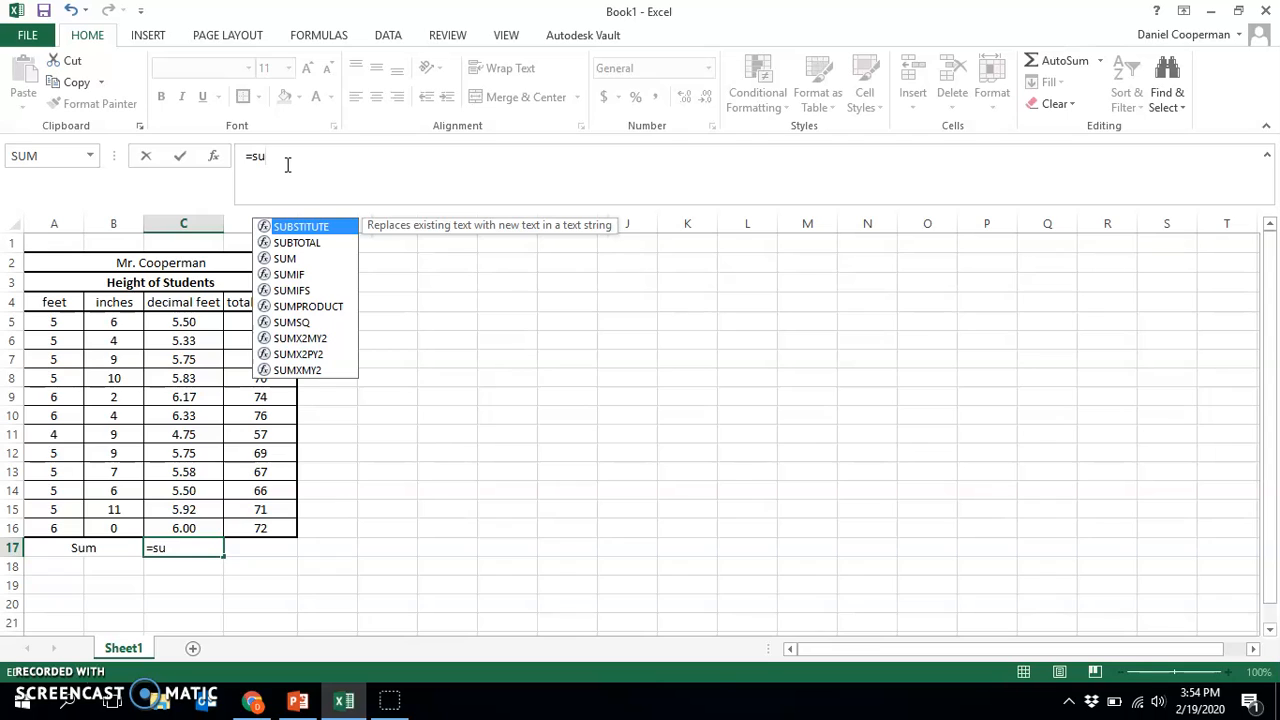
{"action": "type", "text": "m"}
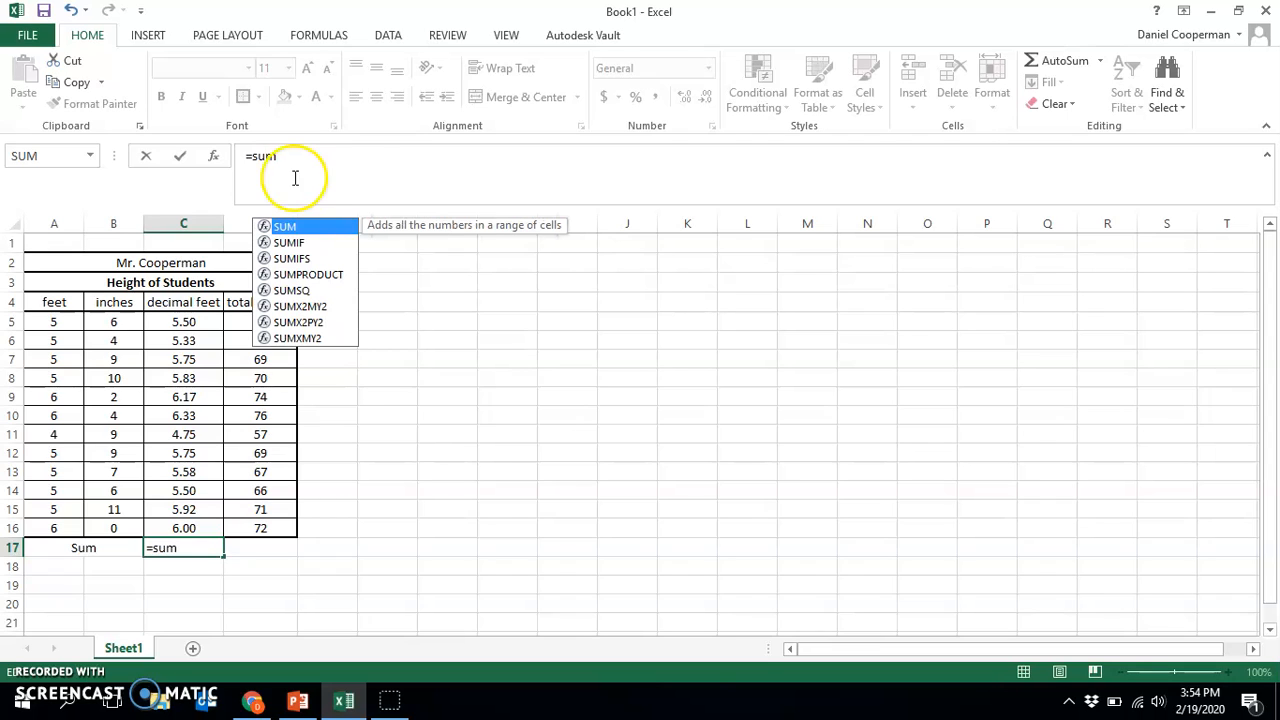
{"action": "double_click", "coordinate": [289, 229]}
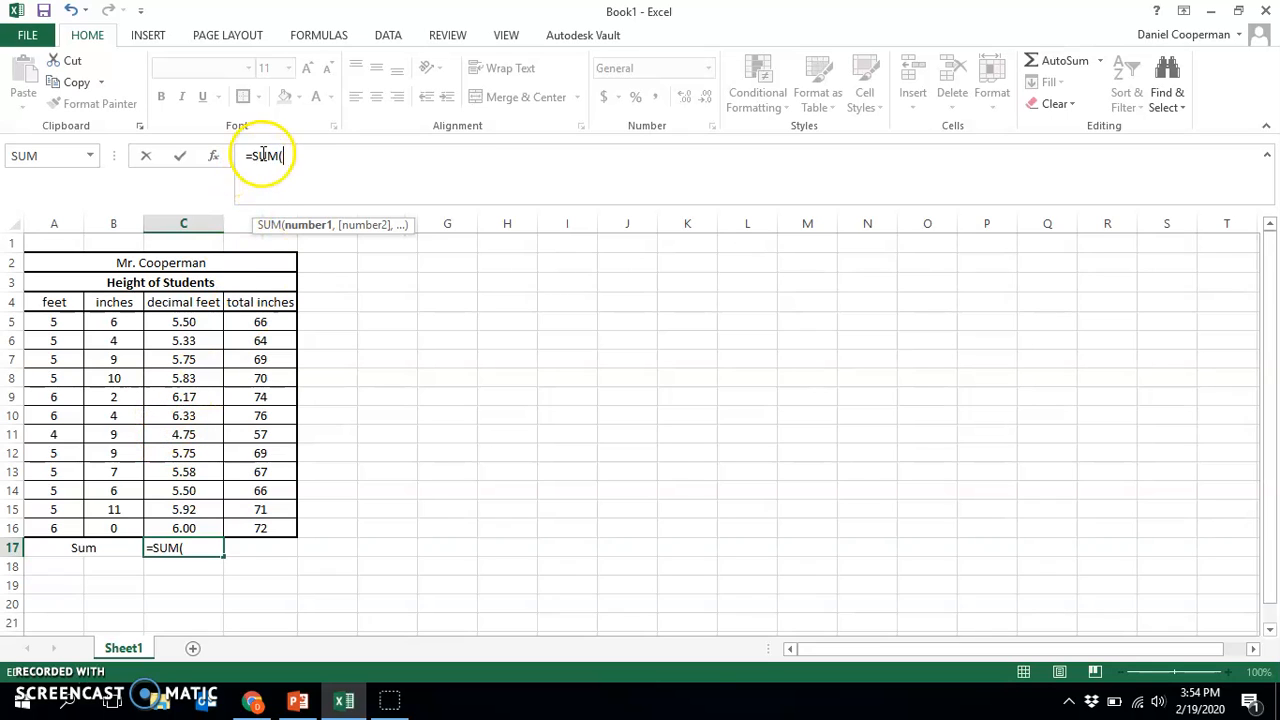
{"action": "left_click_drag", "start_coordinate": [180, 322], "coordinate": [190, 530]}
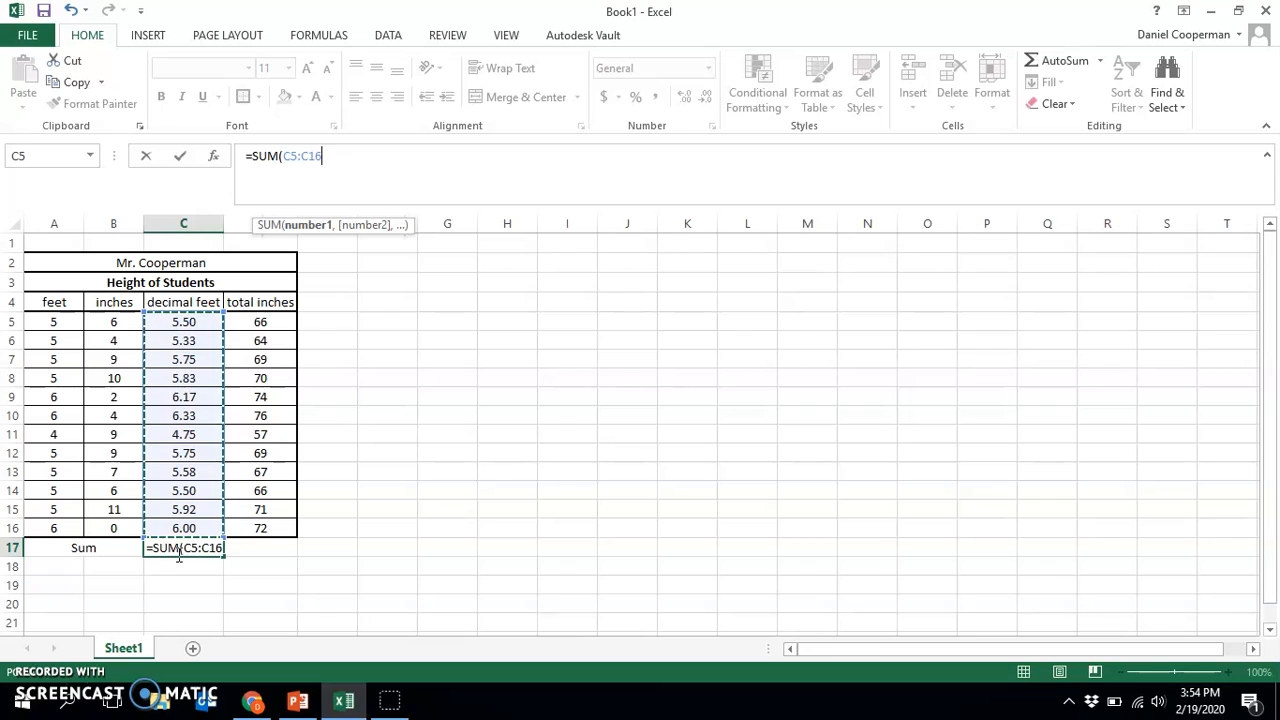
{"action": "key", "text": "Return"}
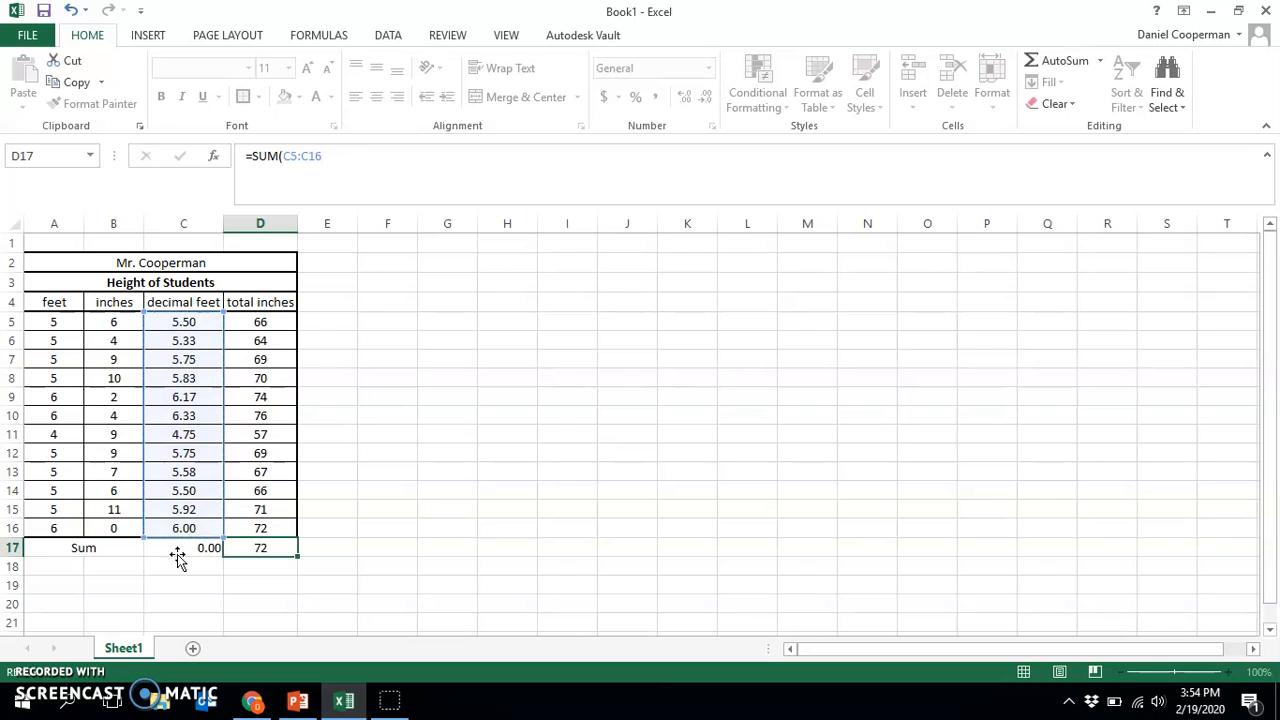
Center the decimal feet and total inches values of the Sum row, C17:D17
{"action": "left_click", "coordinate": [277, 552]}
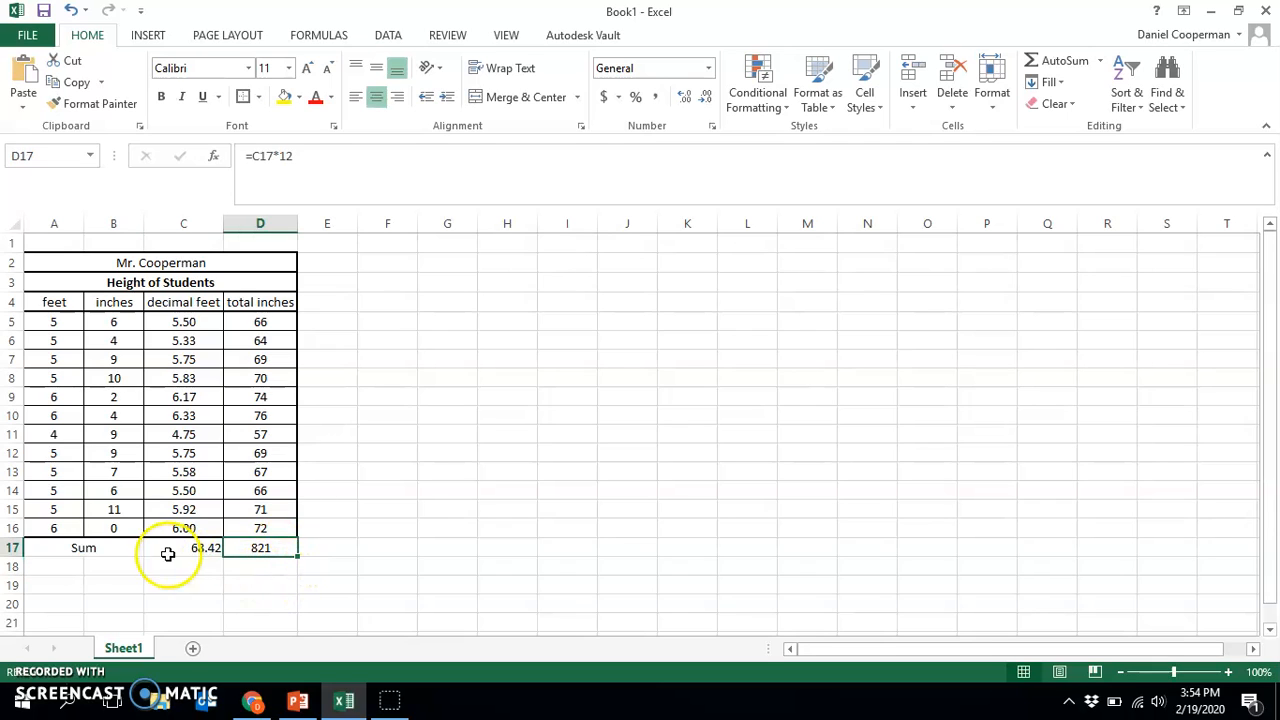
{"action": "left_click", "coordinate": [269, 567]}
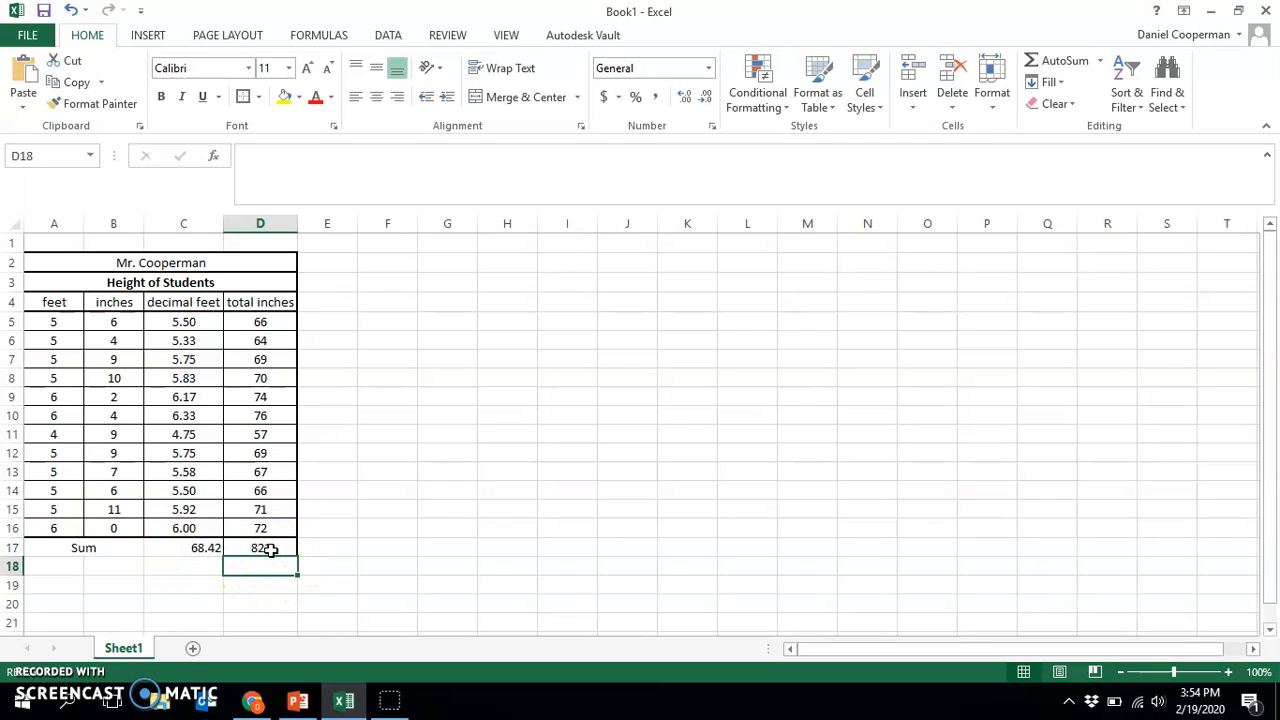
{"action": "left_click", "coordinate": [270, 549]}
{"action": "left_click_drag", "start_coordinate": [160, 548], "coordinate": [245, 550]}
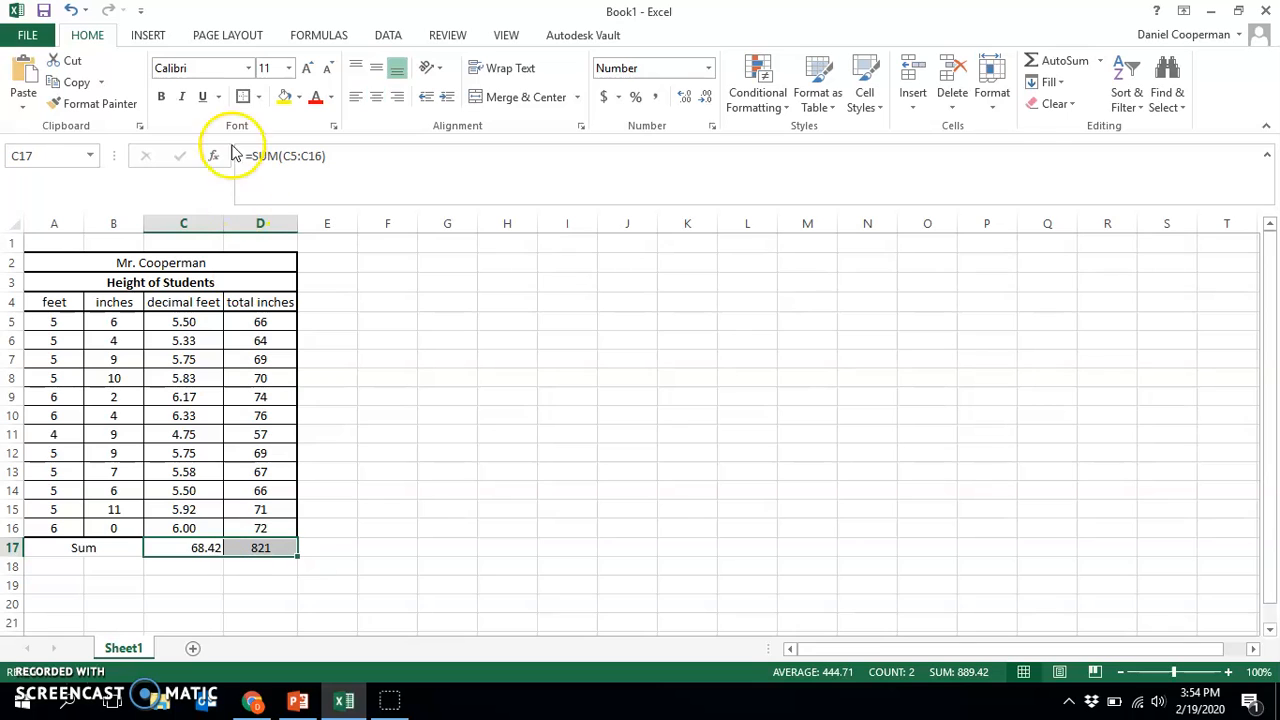
{"action": "left_click", "coordinate": [400, 432]}
Merge and center A18:B18 below the Sum label and enter the label Mean
{"action": "scroll", "coordinate": [394, 426], "scroll_direction": "down", "scroll_amount": 1}
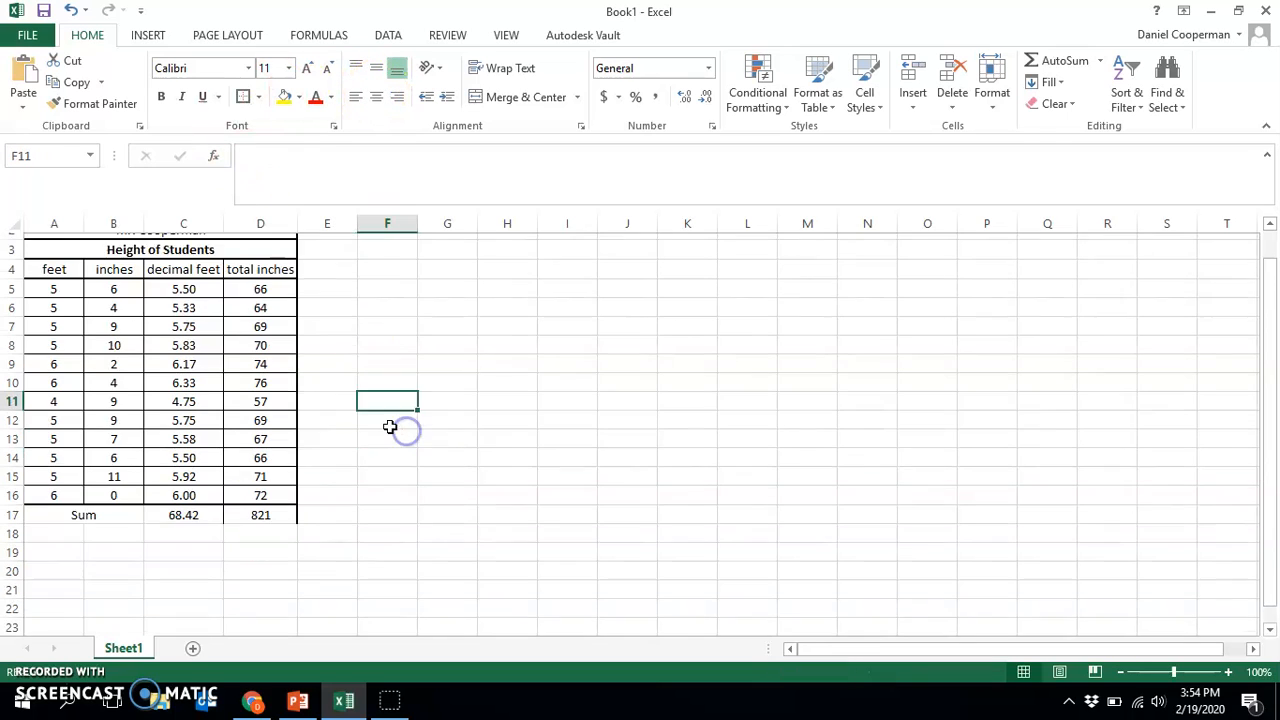
{"action": "left_click_drag", "start_coordinate": [55, 504], "coordinate": [108, 508]}
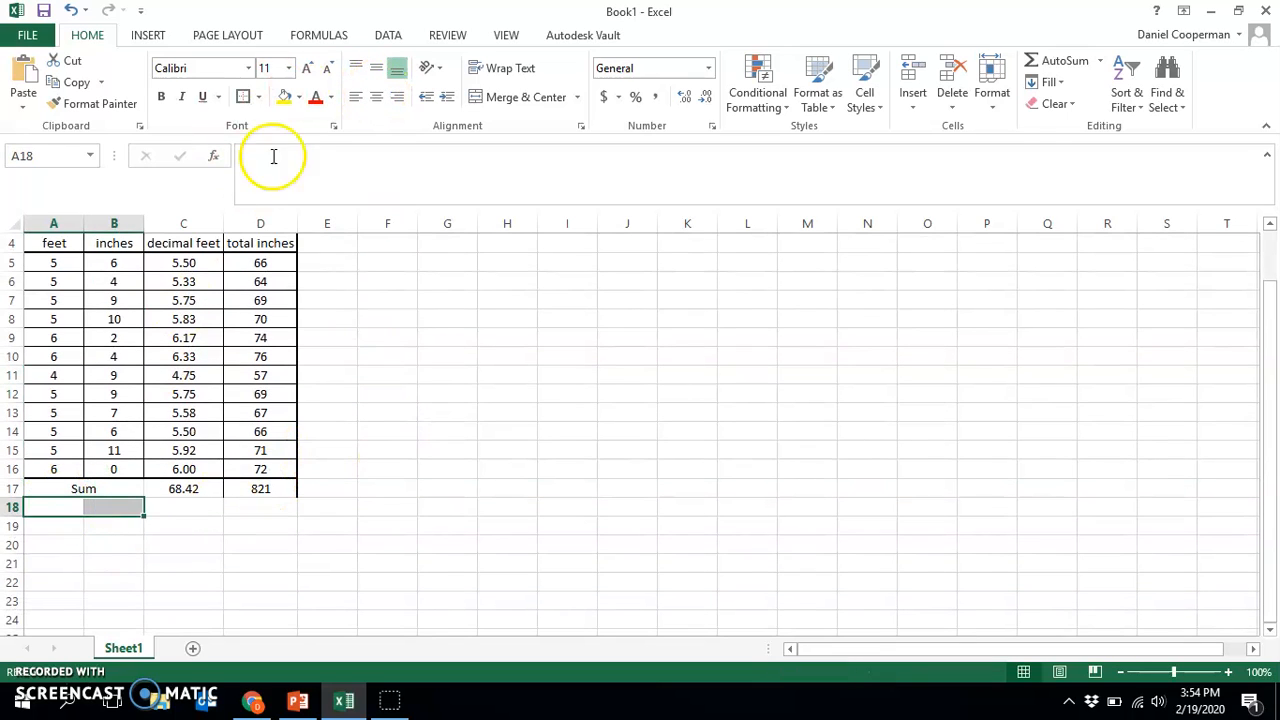
{"action": "left_click", "coordinate": [505, 109]}
{"action": "left_click", "coordinate": [351, 184]}
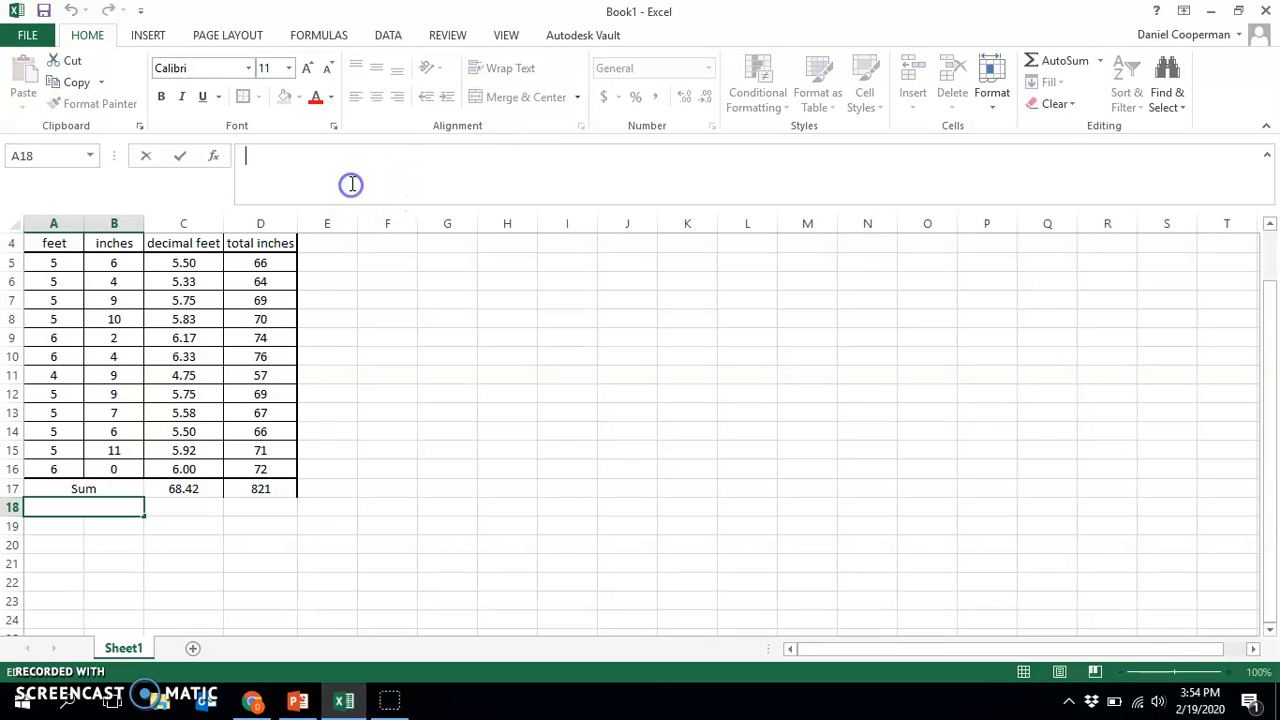
{"action": "type", "text": "Mean"}
{"action": "key", "text": "Tab"}
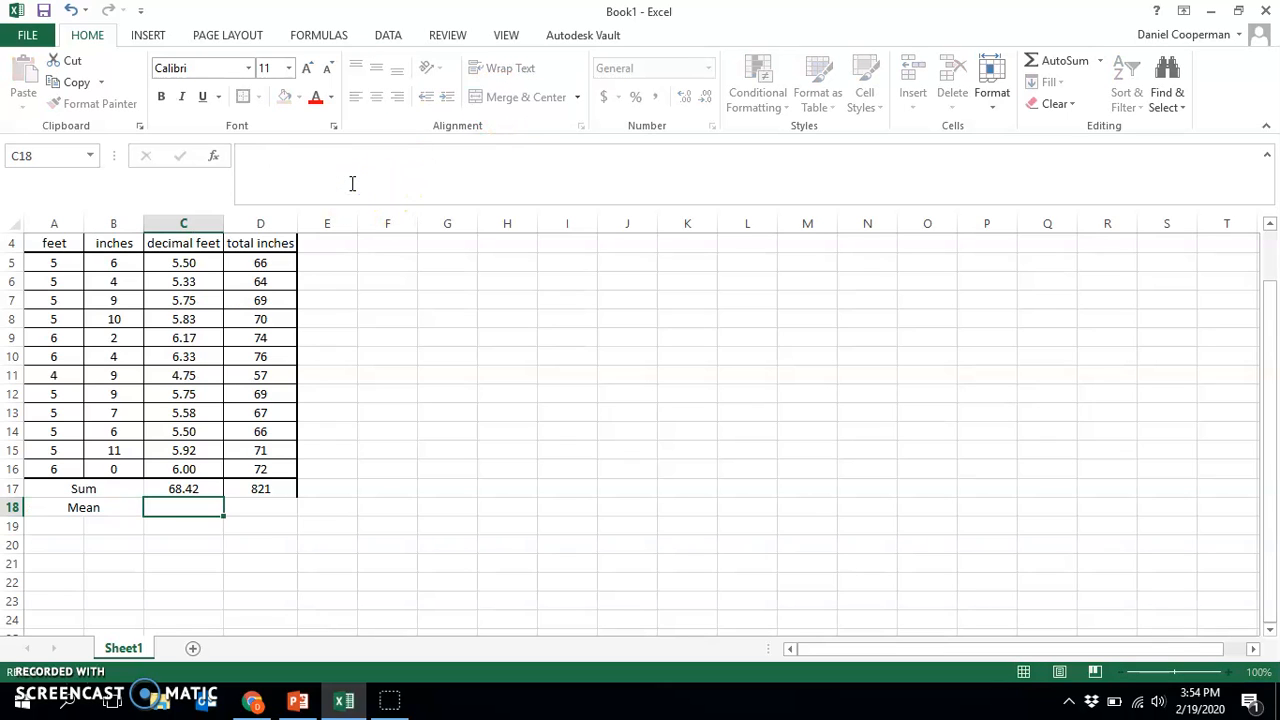
Start a formula in C18, the decimal feet cell of the Mean row
{"action": "left_click", "coordinate": [277, 168]}
{"action": "type", "text": "="}
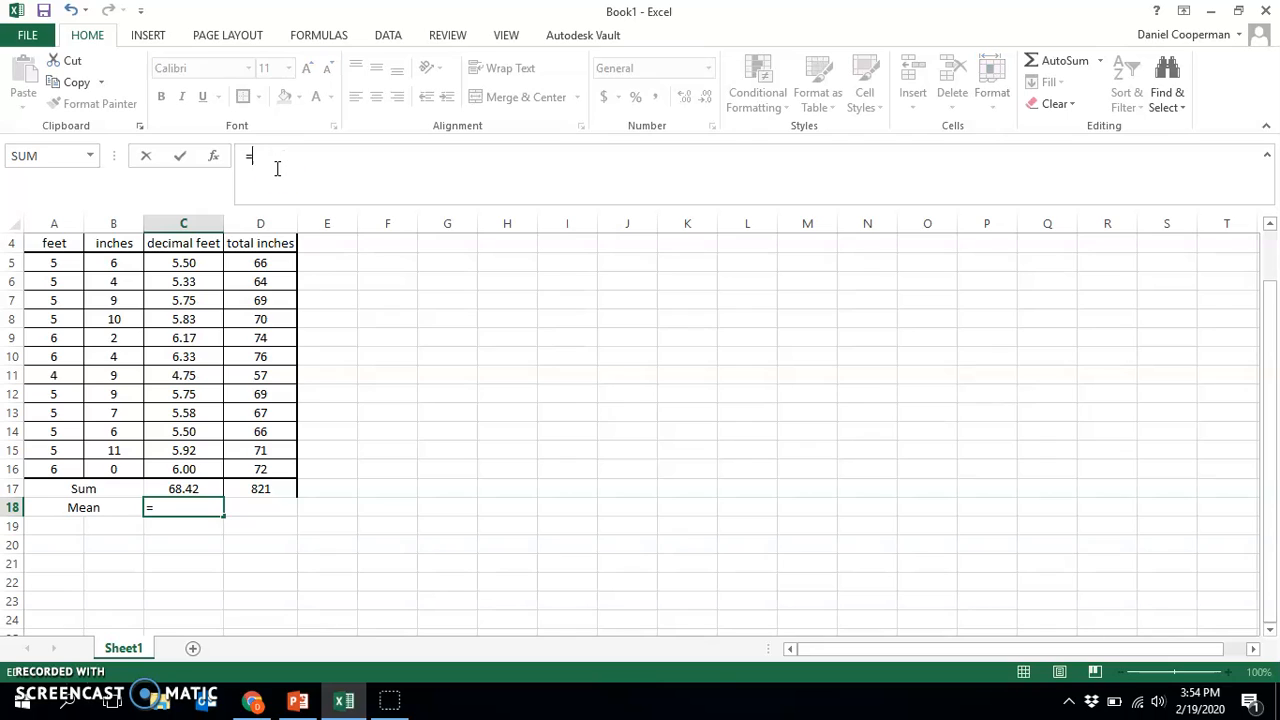
{"action": "type", "text": "me"}
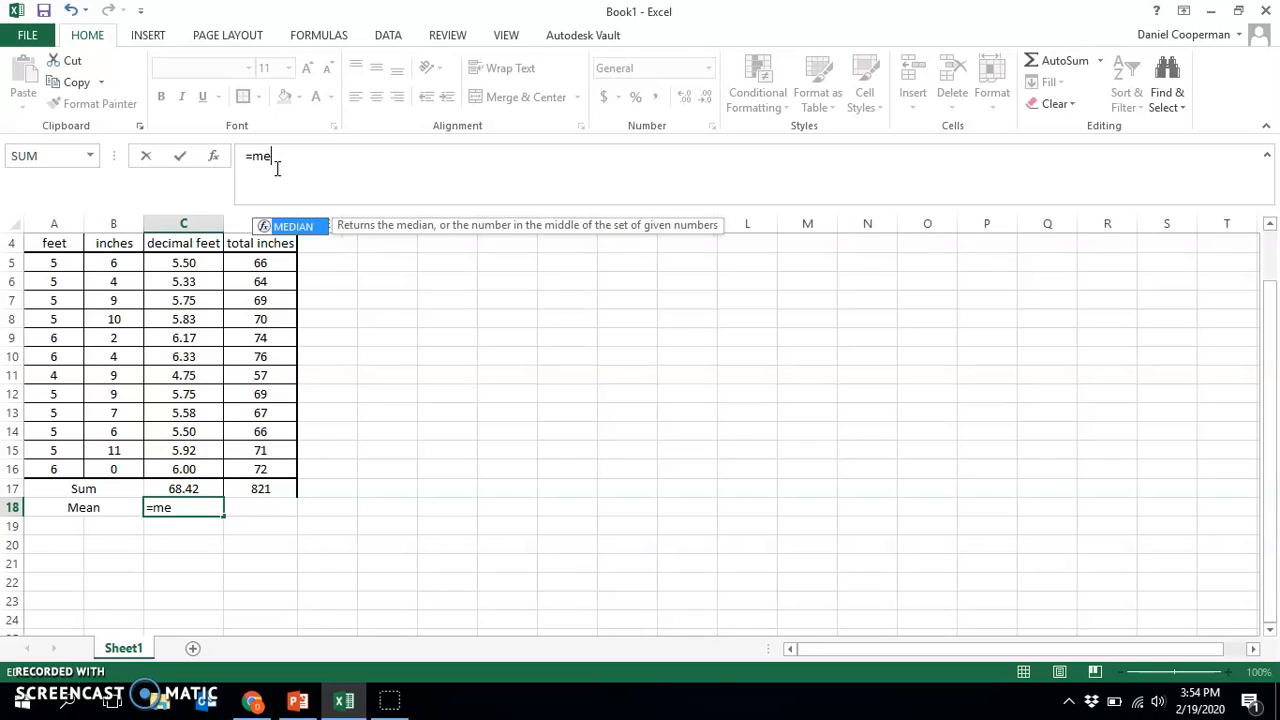
{"action": "type", "text": "an"}
{"action": "key", "text": "BackSpace"}
{"action": "key", "text": "BackSpace"}
{"action": "key", "text": "BackSpace"}
{"action": "key", "text": "BackSpace"}
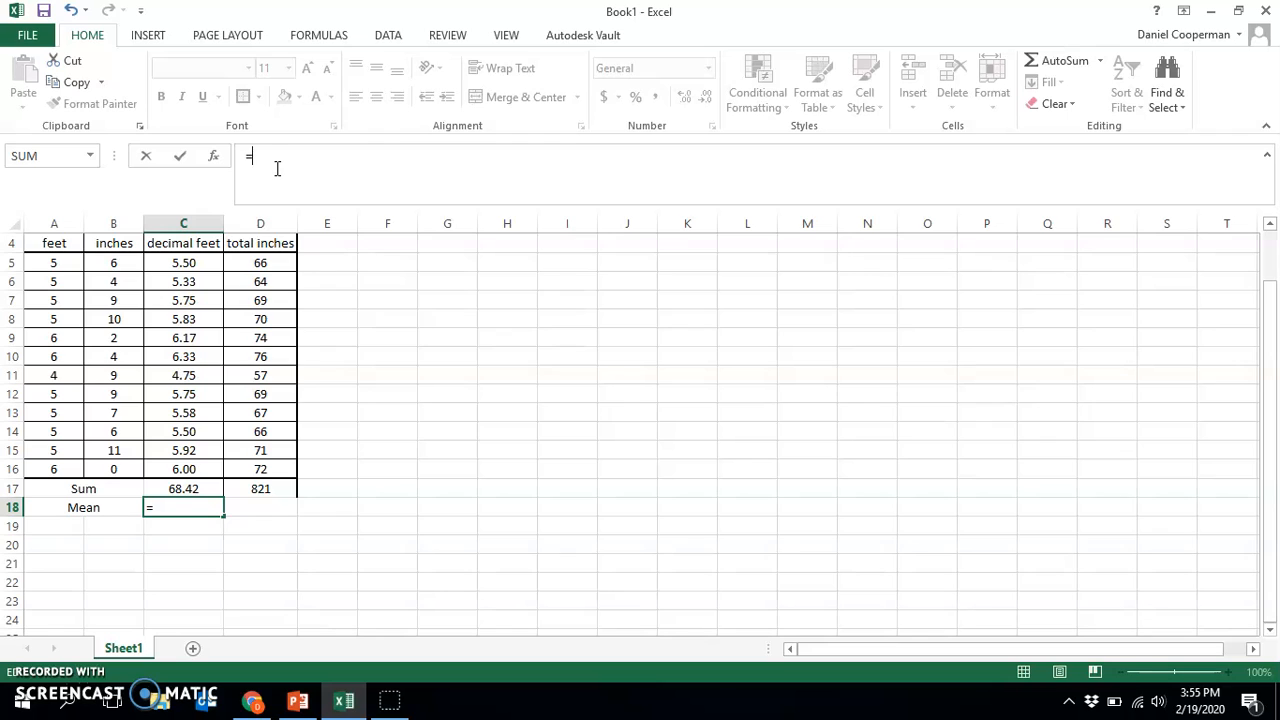
Complete the formula in C18 as the AVERAGE of the decimal feet values C5:C16
{"action": "type", "text": "aver"}
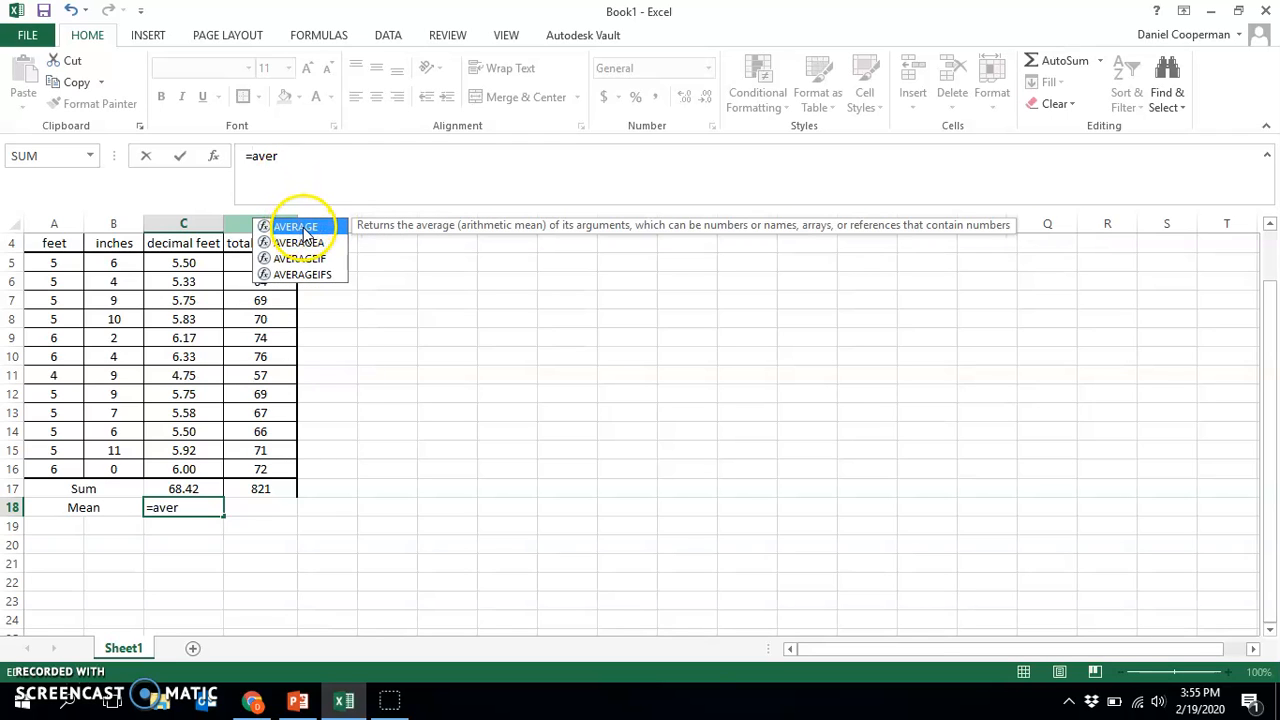
{"action": "double_click", "coordinate": [305, 232]}
{"action": "left_click_drag", "start_coordinate": [194, 263], "coordinate": [199, 467]}
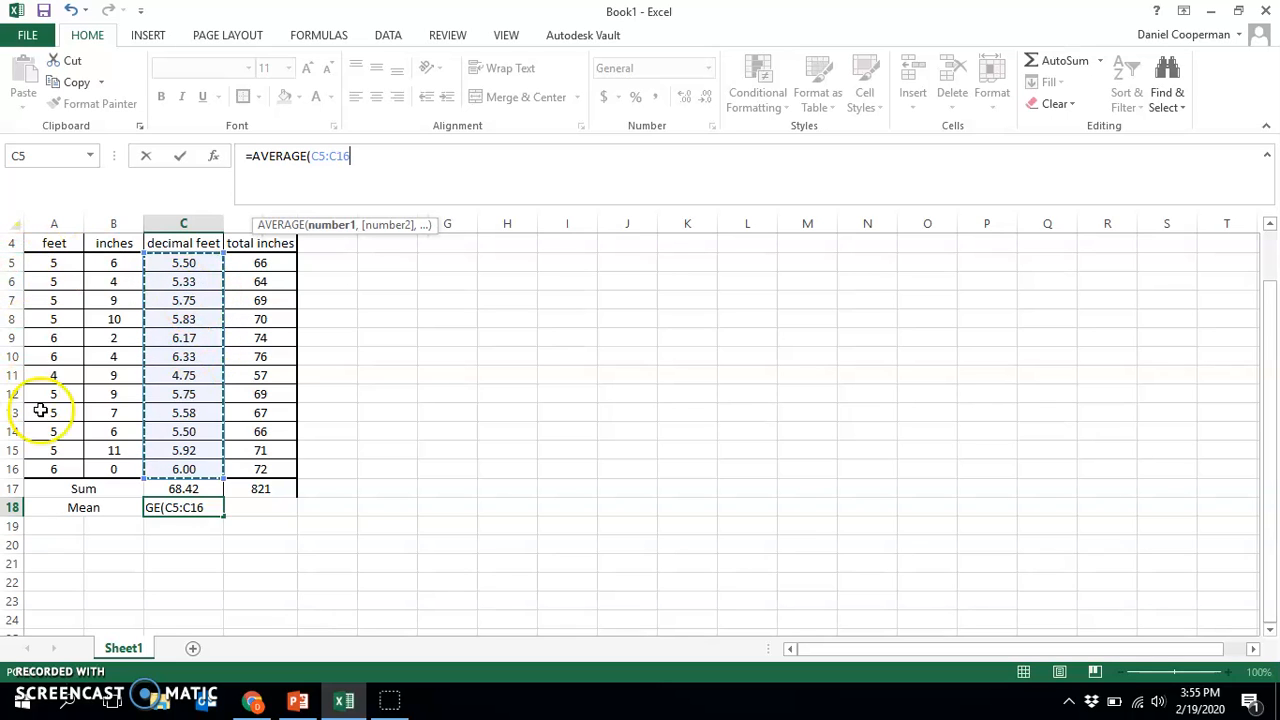
{"action": "key", "text": "Return"}
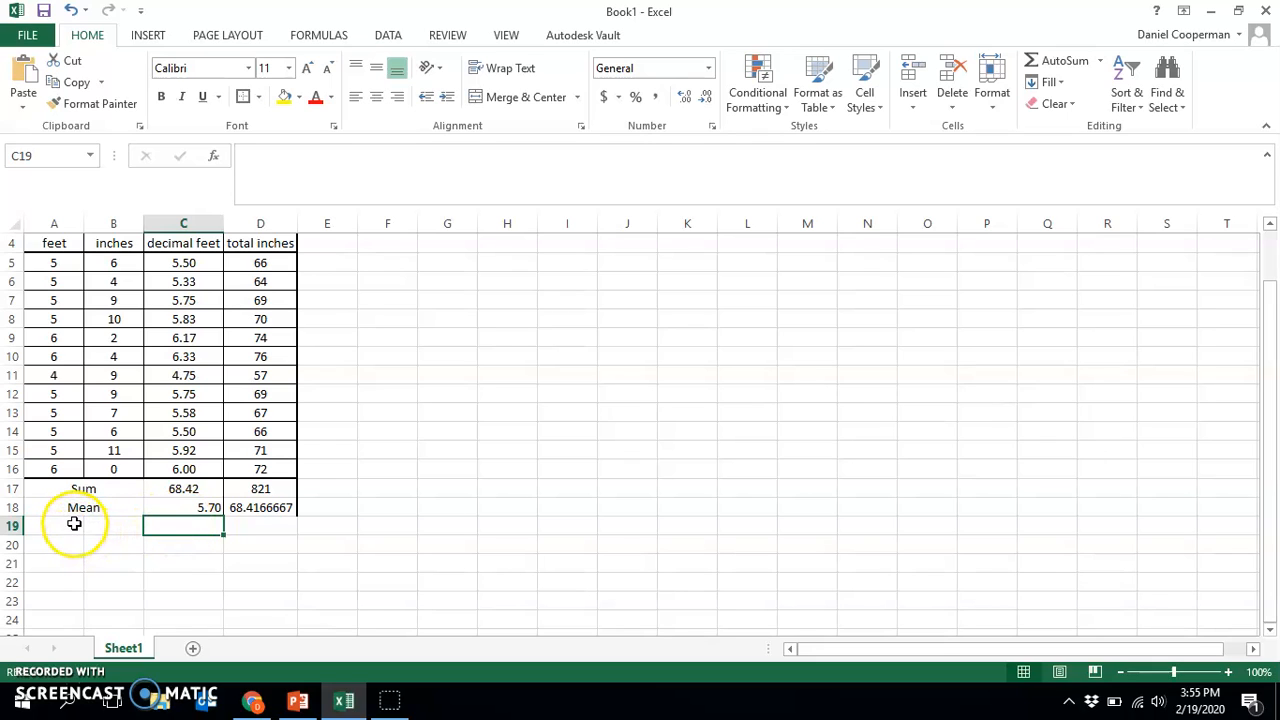
Merge and center A19:B19 below the Mean label and enter the label Median
{"action": "left_click_drag", "start_coordinate": [74, 523], "coordinate": [100, 526]}
{"action": "left_click", "coordinate": [506, 98]}
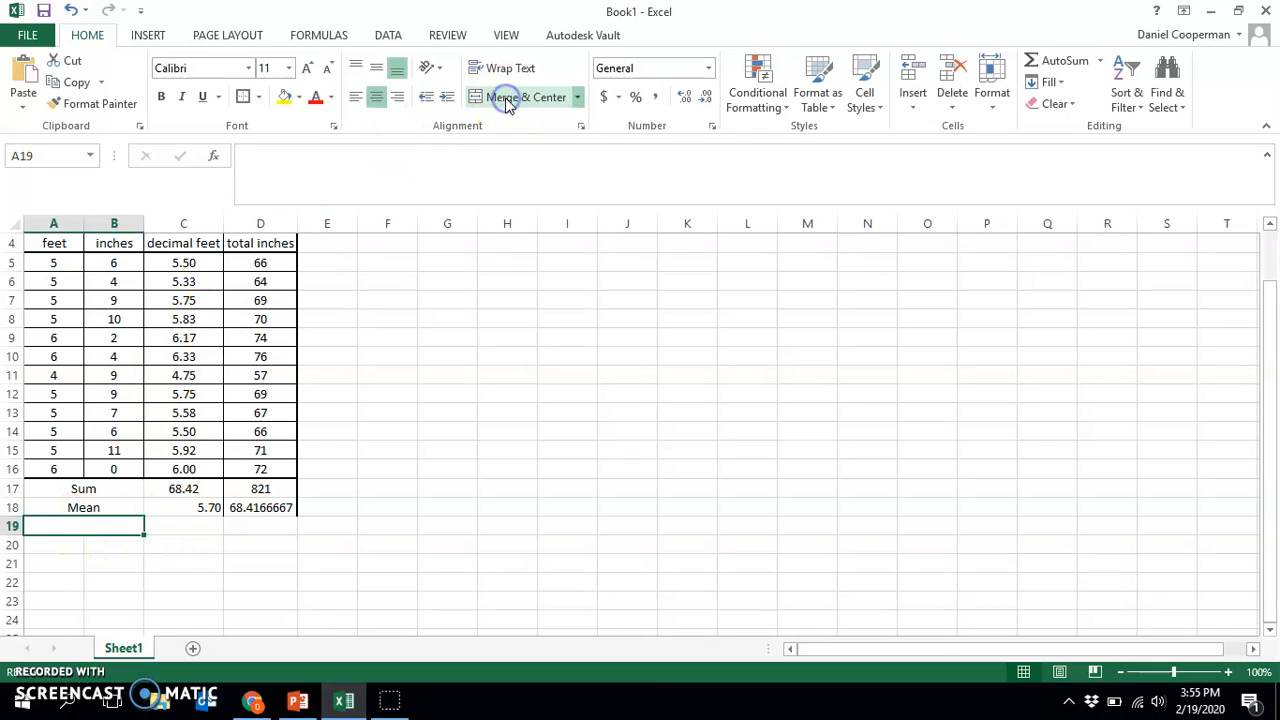
{"action": "type", "text": "Median"}
{"action": "key", "text": "Return"}
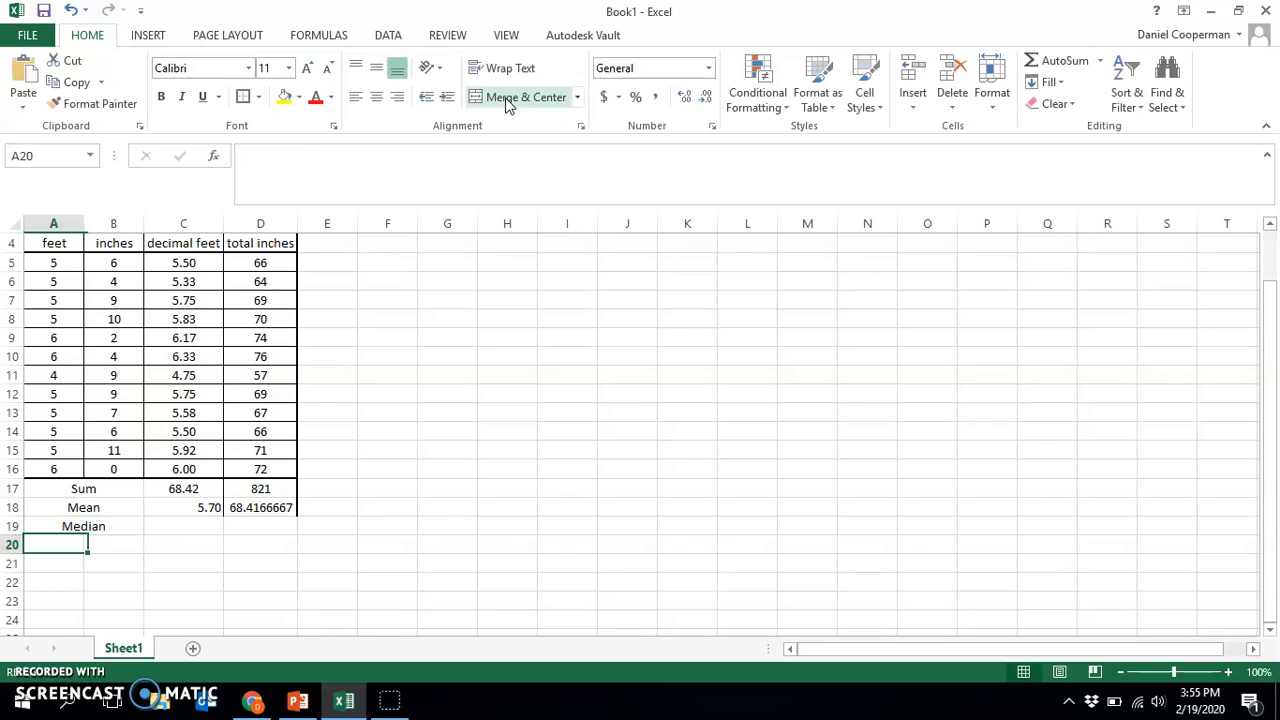
Merge and center A20:B20 below the Median label and enter the label Mode
{"action": "left_click_drag", "start_coordinate": [105, 545], "coordinate": [60, 548]}
{"action": "left_click", "coordinate": [527, 97]}
{"action": "type", "text": "Mo"}
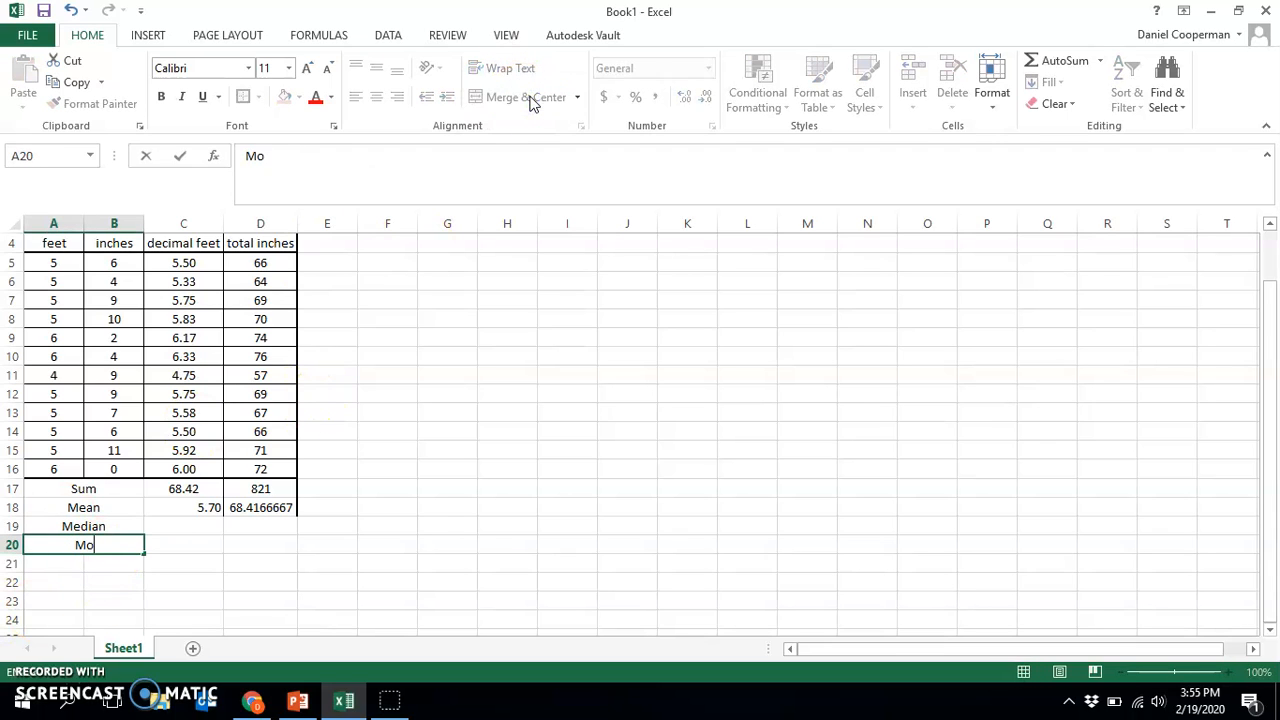
{"action": "key", "text": "Return"}
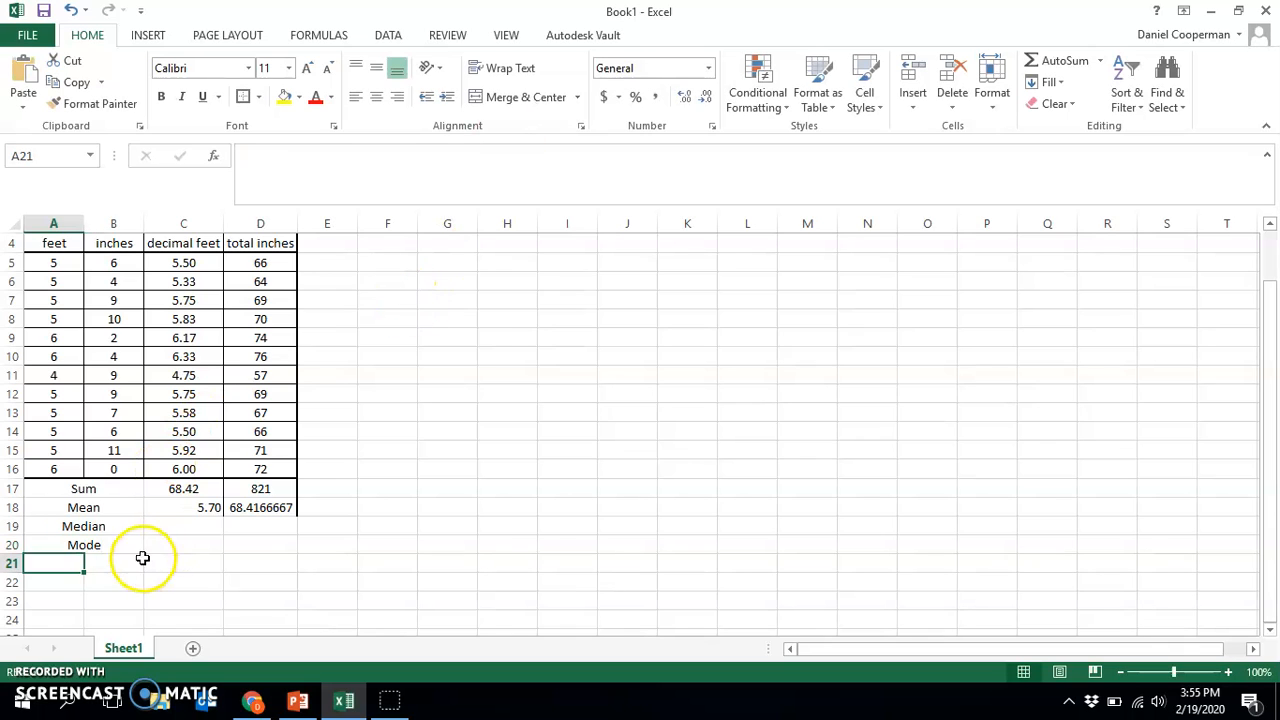
{"action": "left_click", "coordinate": [85, 561]}
{"action": "left_click_drag", "start_coordinate": [85, 561], "coordinate": [55, 546]}
{"action": "left_click", "coordinate": [514, 96]}
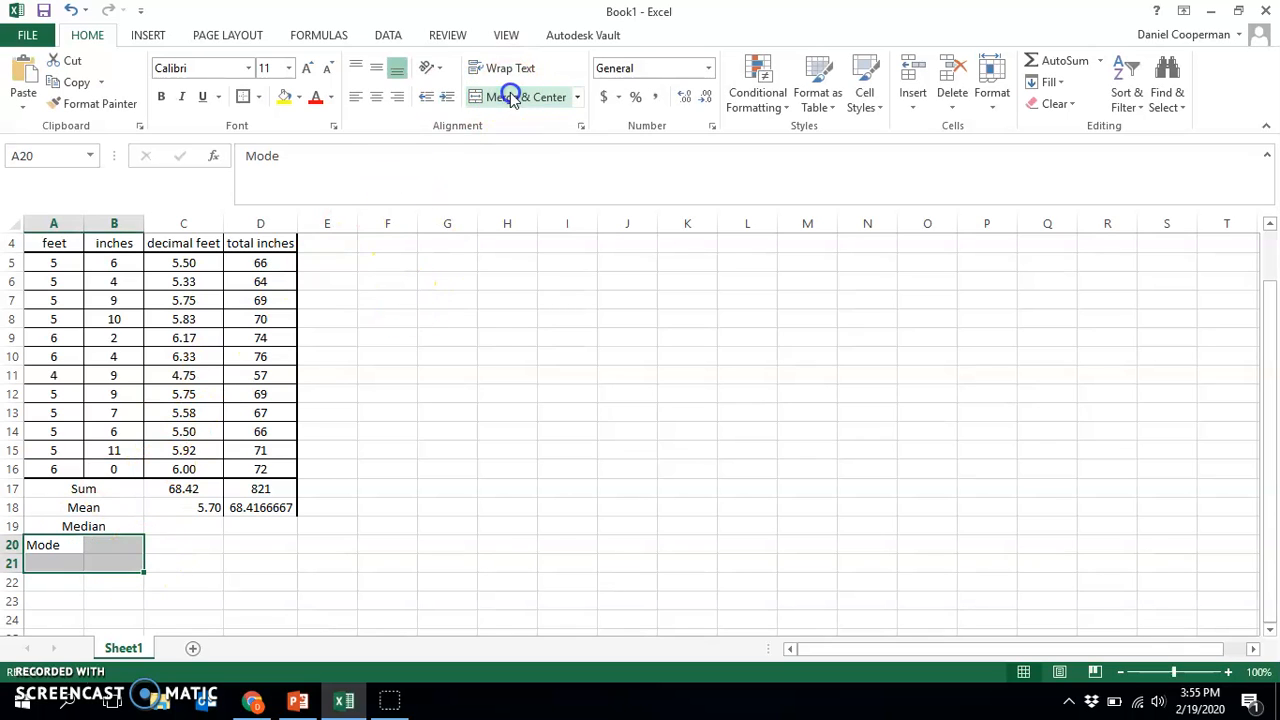
{"action": "key", "text": "ctrl+z"}
{"action": "left_click", "coordinate": [183, 620]}
Merge and center A21:B21 below the Mode label and enter the label Standard Dev
{"action": "left_click_drag", "start_coordinate": [76, 567], "coordinate": [90, 568]}
{"action": "left_click", "coordinate": [514, 96]}
{"action": "type", "text": "Standard Dev"}
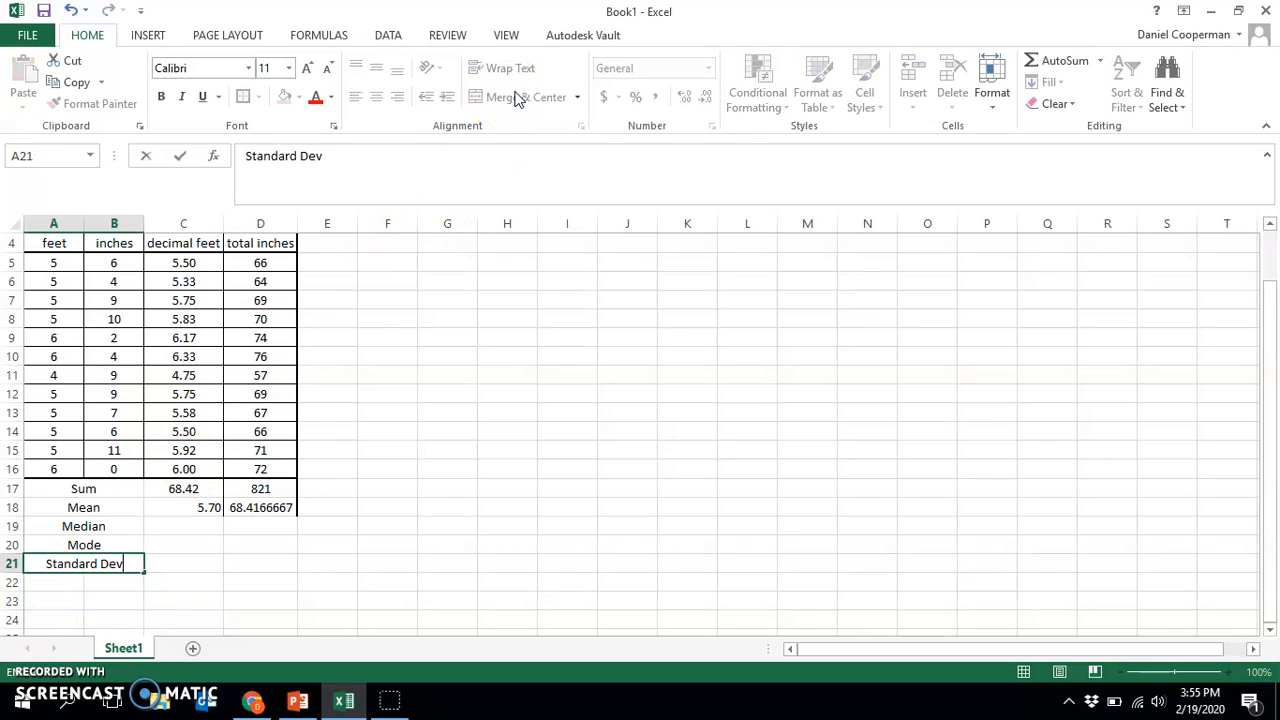
{"action": "left_click", "coordinate": [547, 418]}
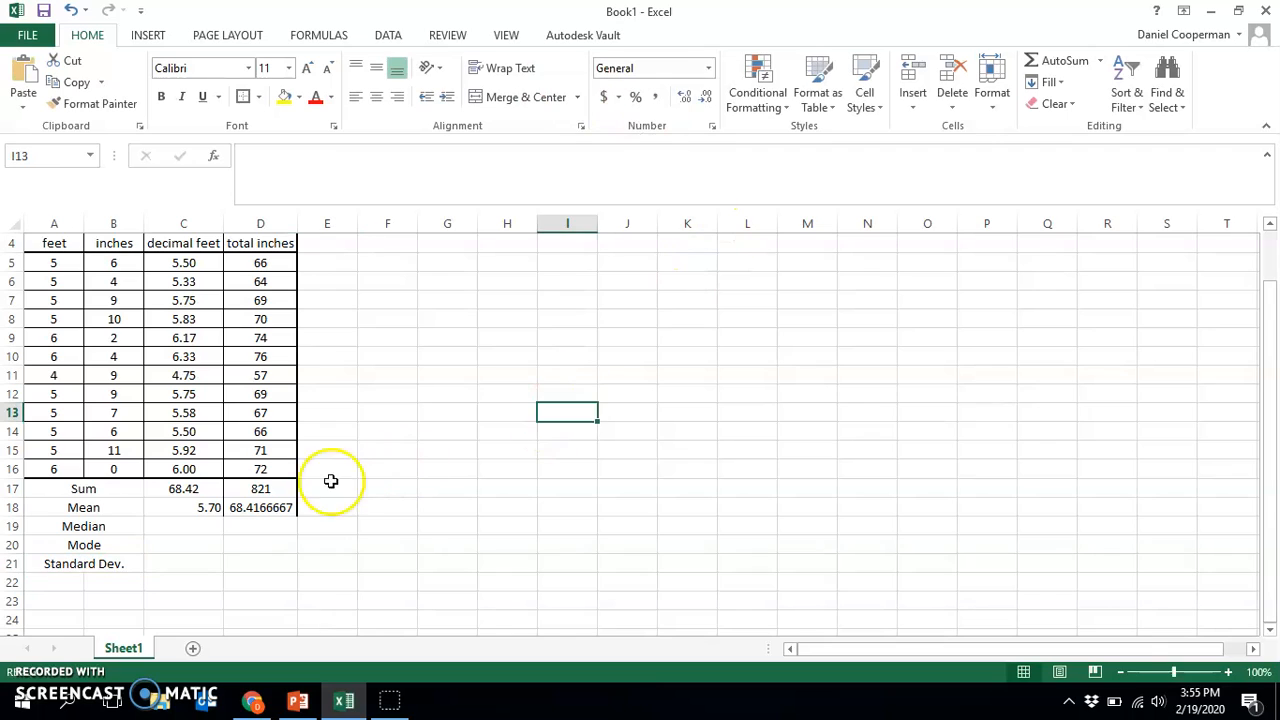
Enter a MEDIAN formula in C19 over the student values in the decimal feet column
{"action": "left_click", "coordinate": [190, 526]}
{"action": "left_click", "coordinate": [362, 165]}
{"action": "type", "text": "=medi"}
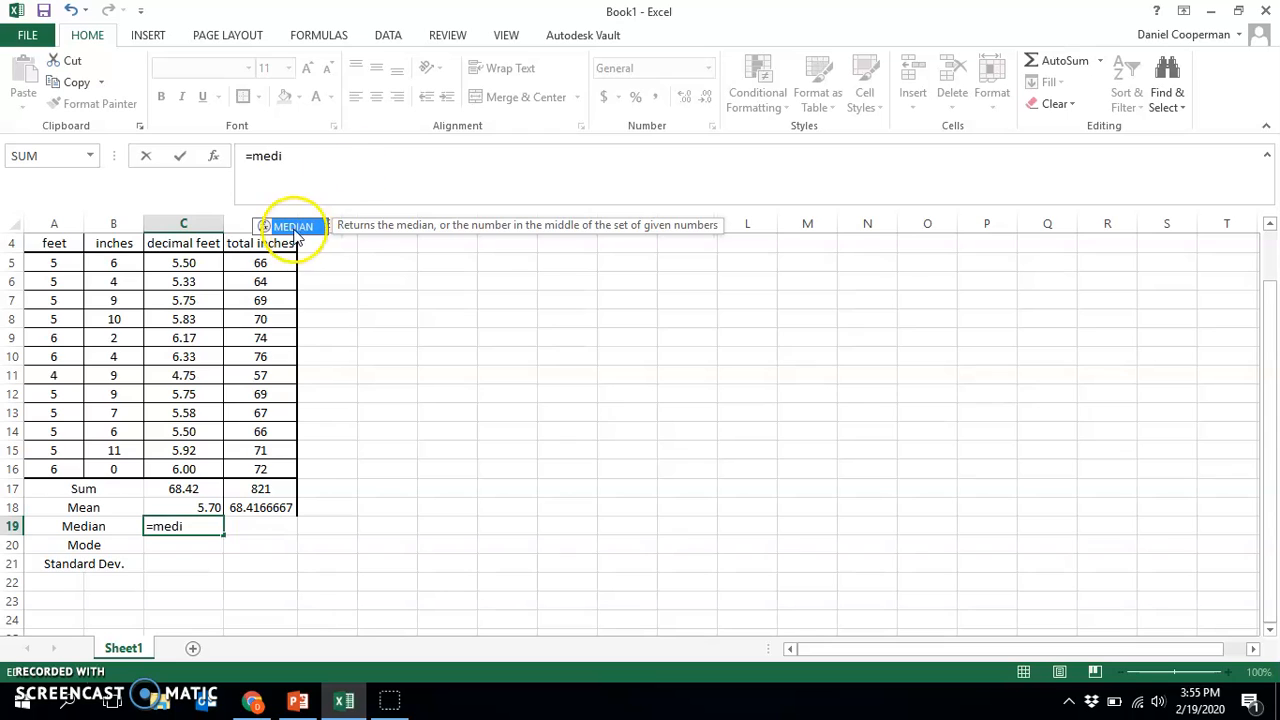
{"action": "double_click", "coordinate": [290, 226]}
{"action": "left_click_drag", "start_coordinate": [185, 262], "coordinate": [187, 460]}
{"action": "key", "text": "Return"}
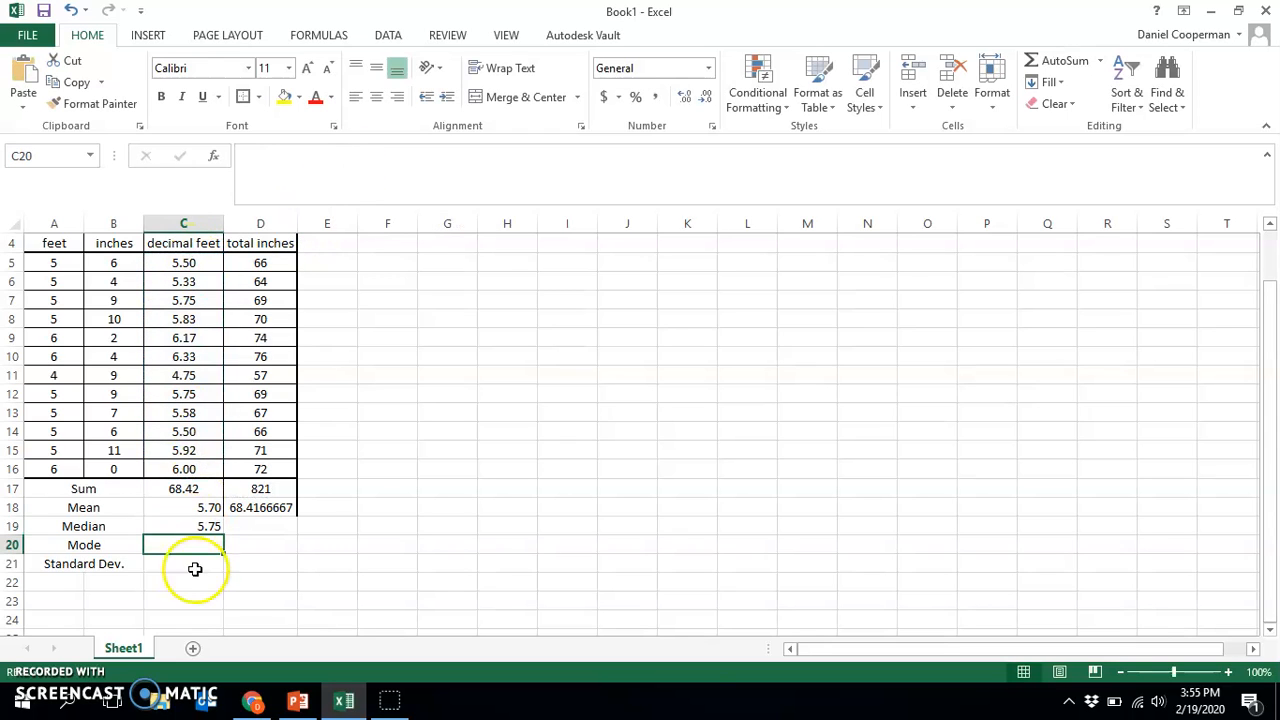
Enter a MODE.SNGL formula in C20 over the student values in the decimal feet column
{"action": "left_click", "coordinate": [381, 162]}
{"action": "type", "text": "="}
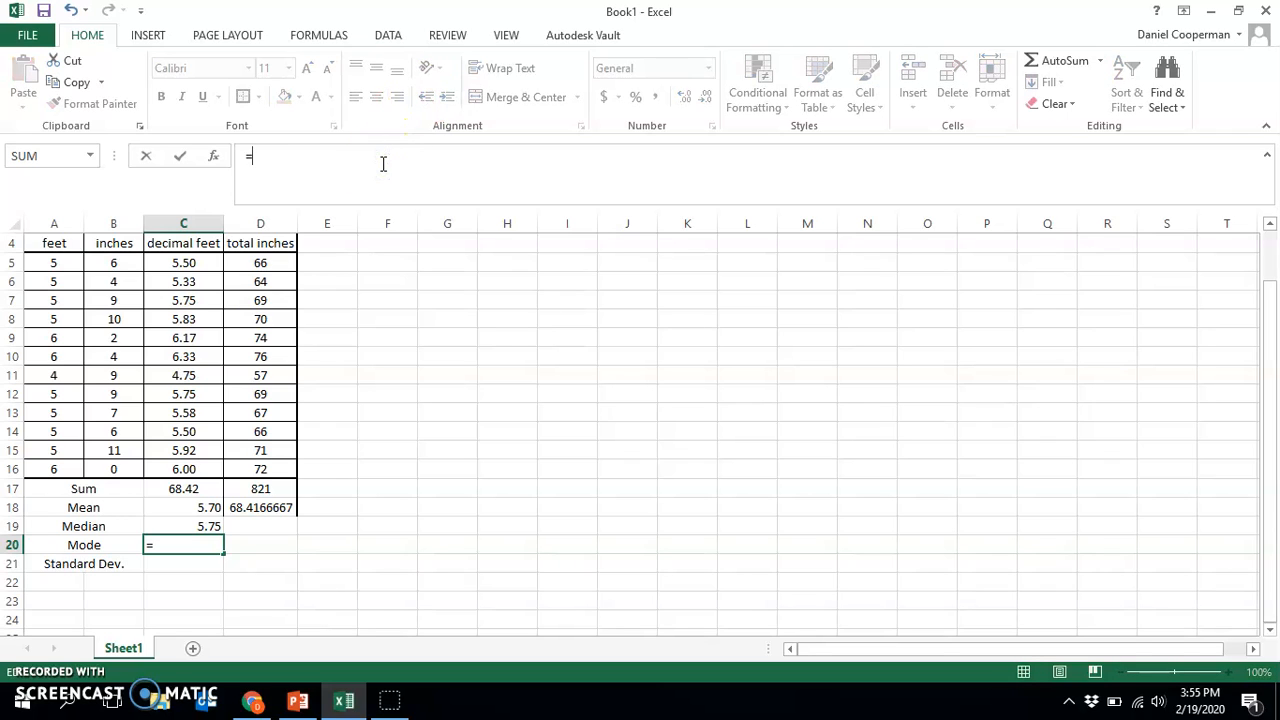
{"action": "type", "text": "mod"}
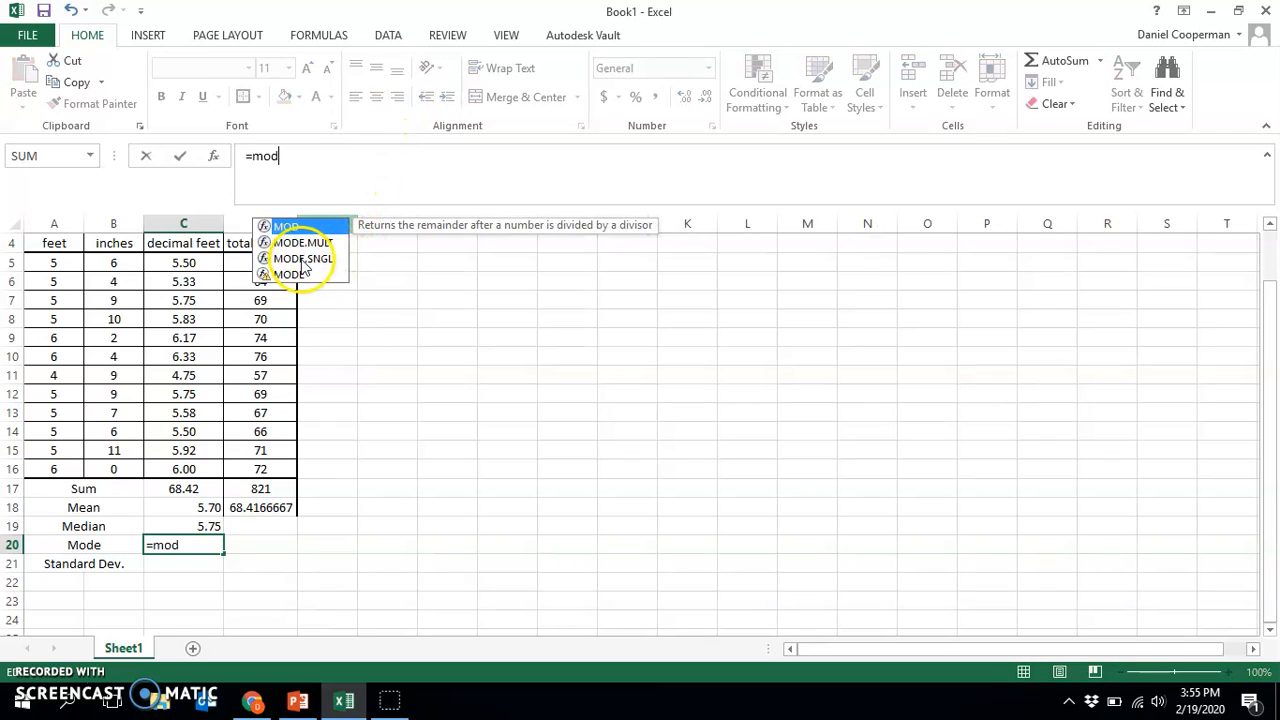
{"action": "left_click", "coordinate": [305, 259]}
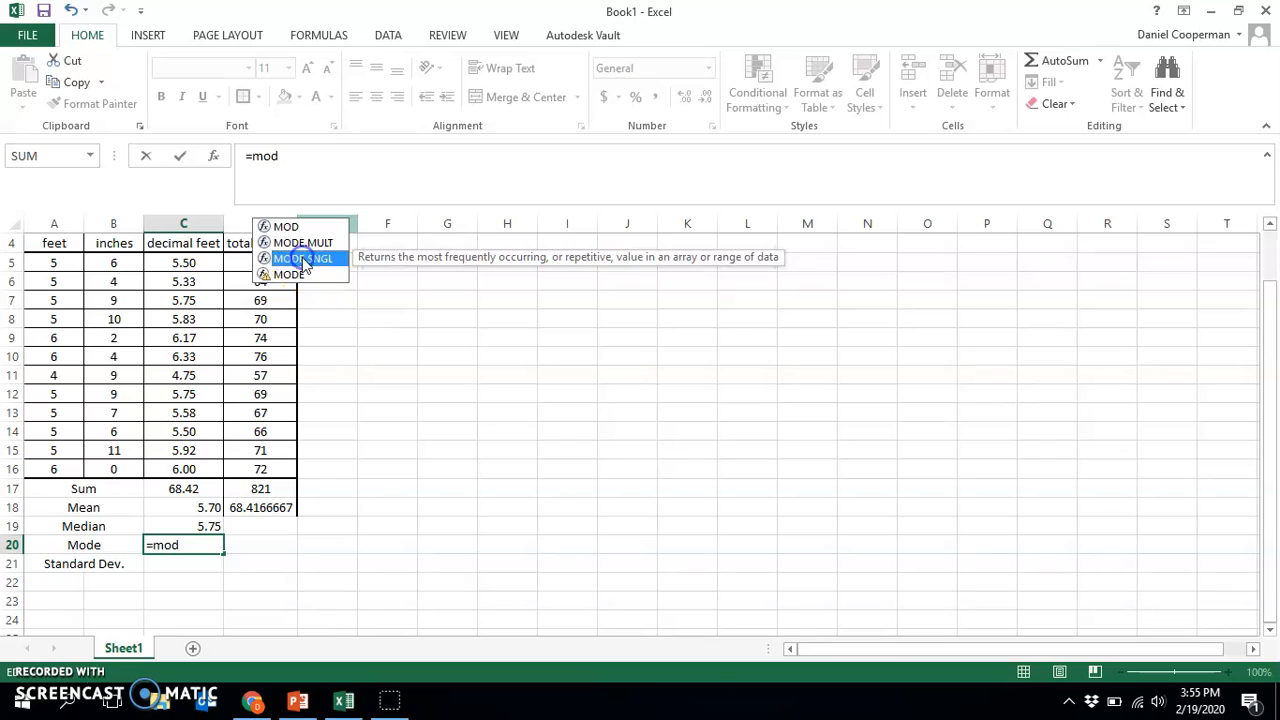
{"action": "double_click", "coordinate": [278, 259]}
{"action": "left_click_drag", "start_coordinate": [183, 263], "coordinate": [190, 462]}
{"action": "key", "text": "Return"}
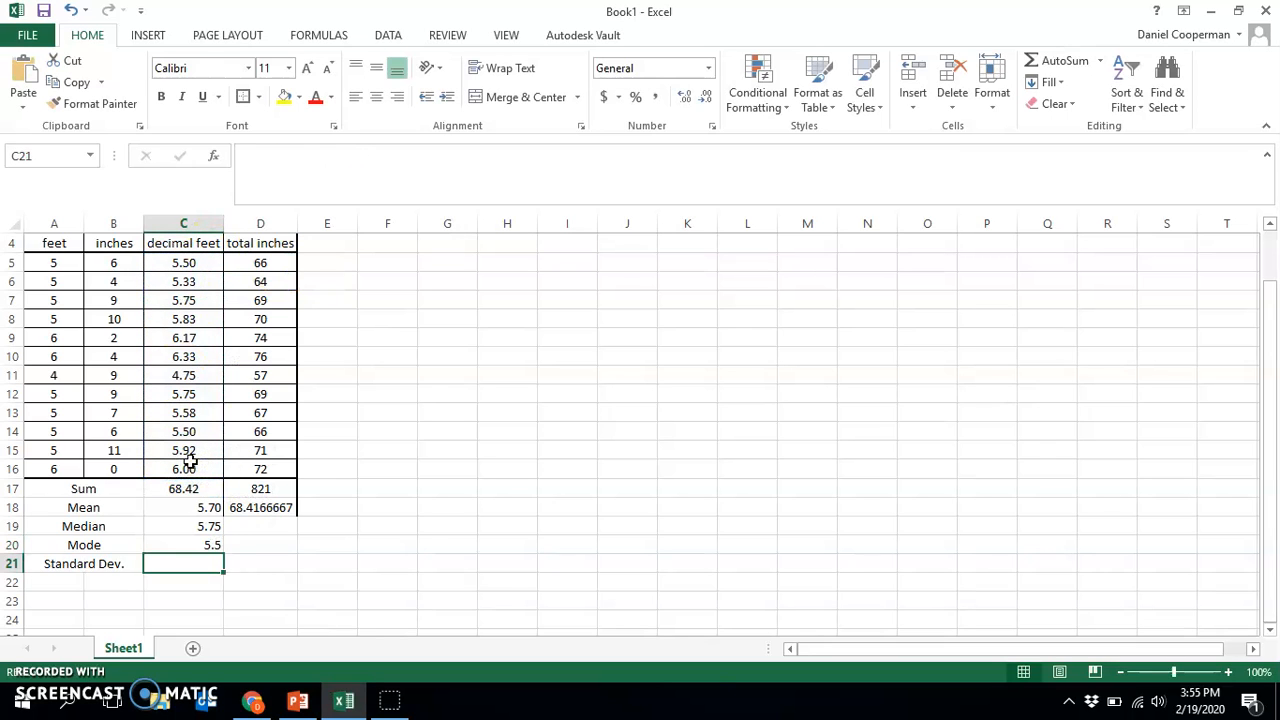
Enter a STDEV.P formula in C21 over the student values C5:C16 in the decimal feet column
{"action": "left_click", "coordinate": [338, 155]}
{"action": "type", "text": "="}
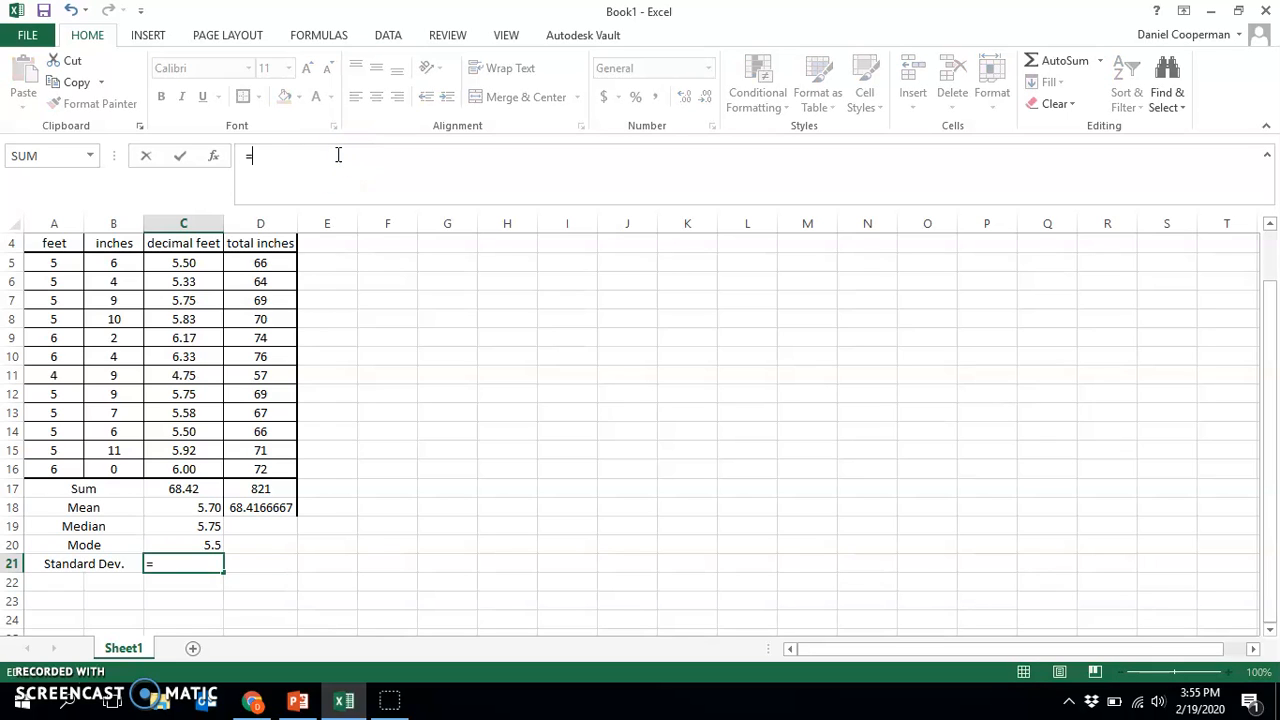
{"action": "type", "text": "st"}
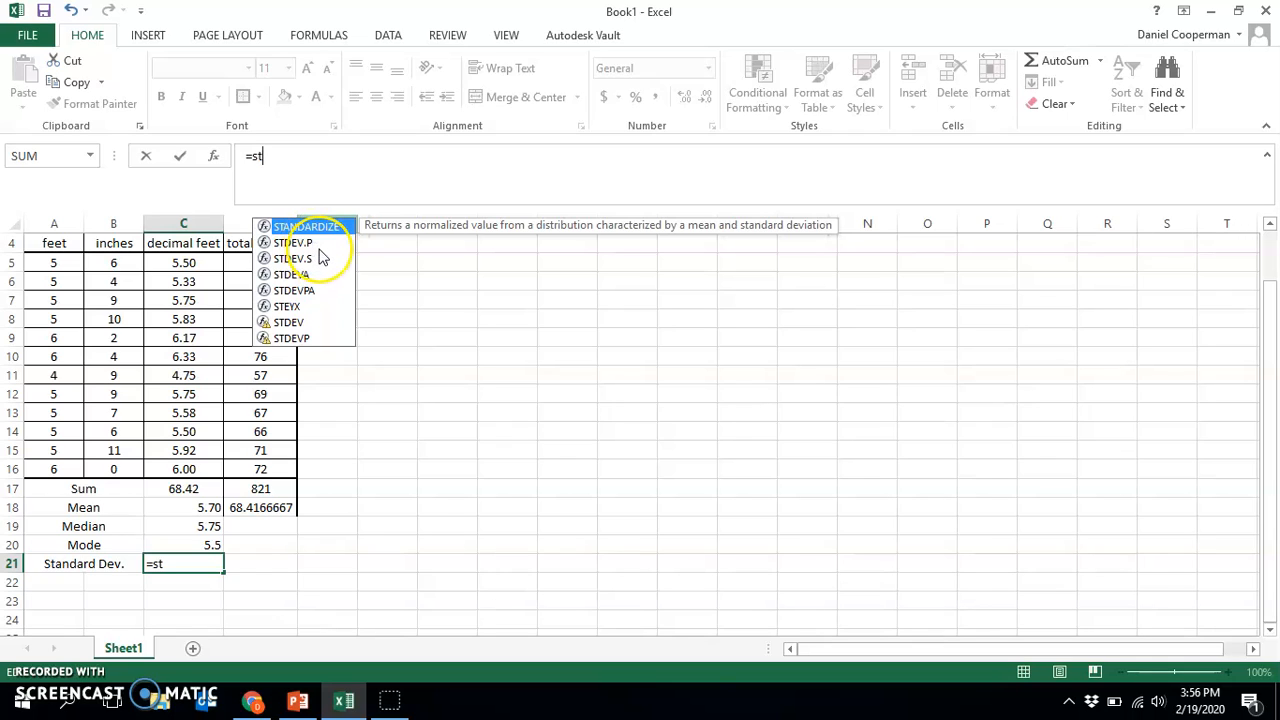
{"action": "double_click", "coordinate": [309, 245]}
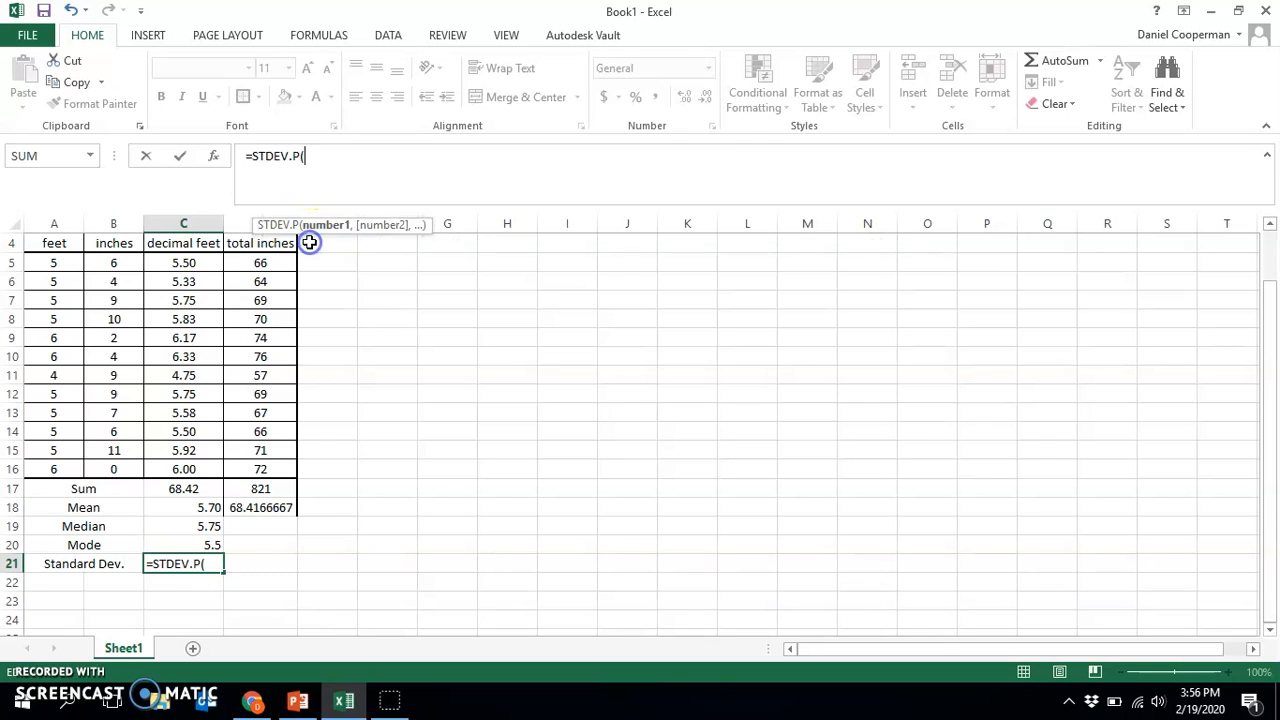
{"action": "left_click_drag", "start_coordinate": [184, 263], "coordinate": [188, 462]}
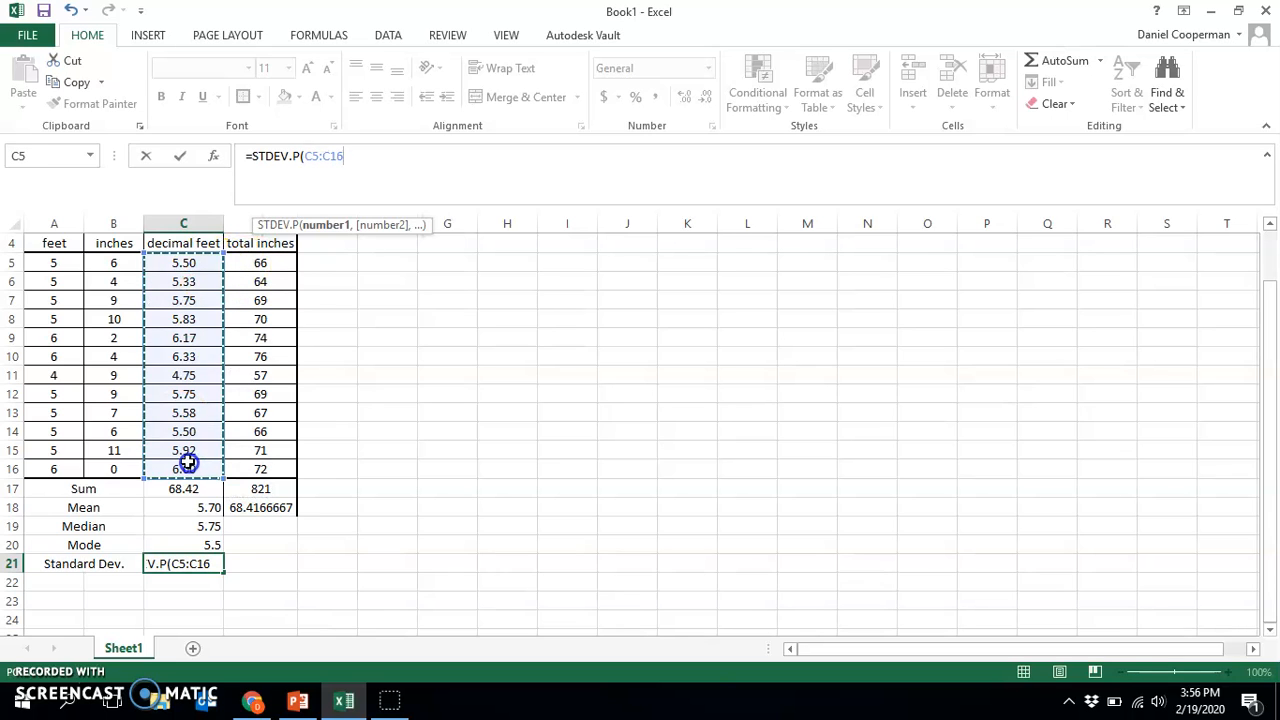
{"action": "key", "text": "Return"}
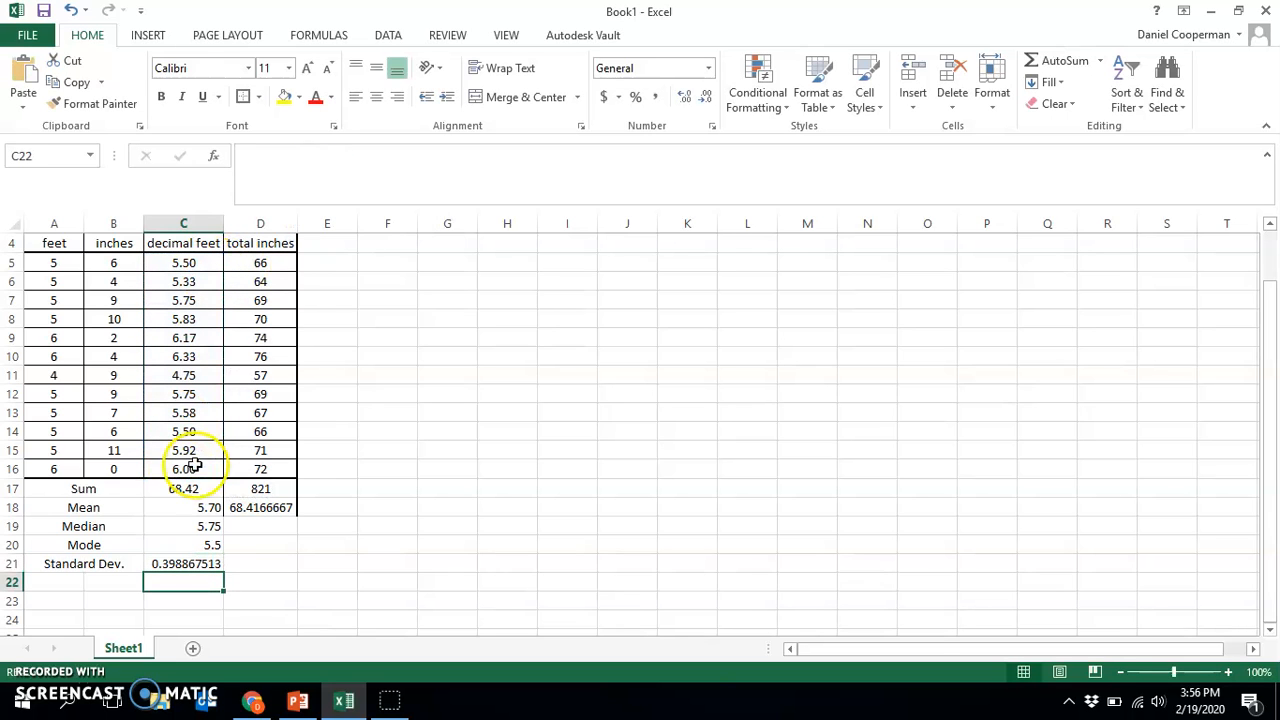
Switch to the PowerPoint presentation and examine the Calculations slide that pairs statistical functions with their Excel commands
{"action": "left_click", "coordinate": [297, 700]}
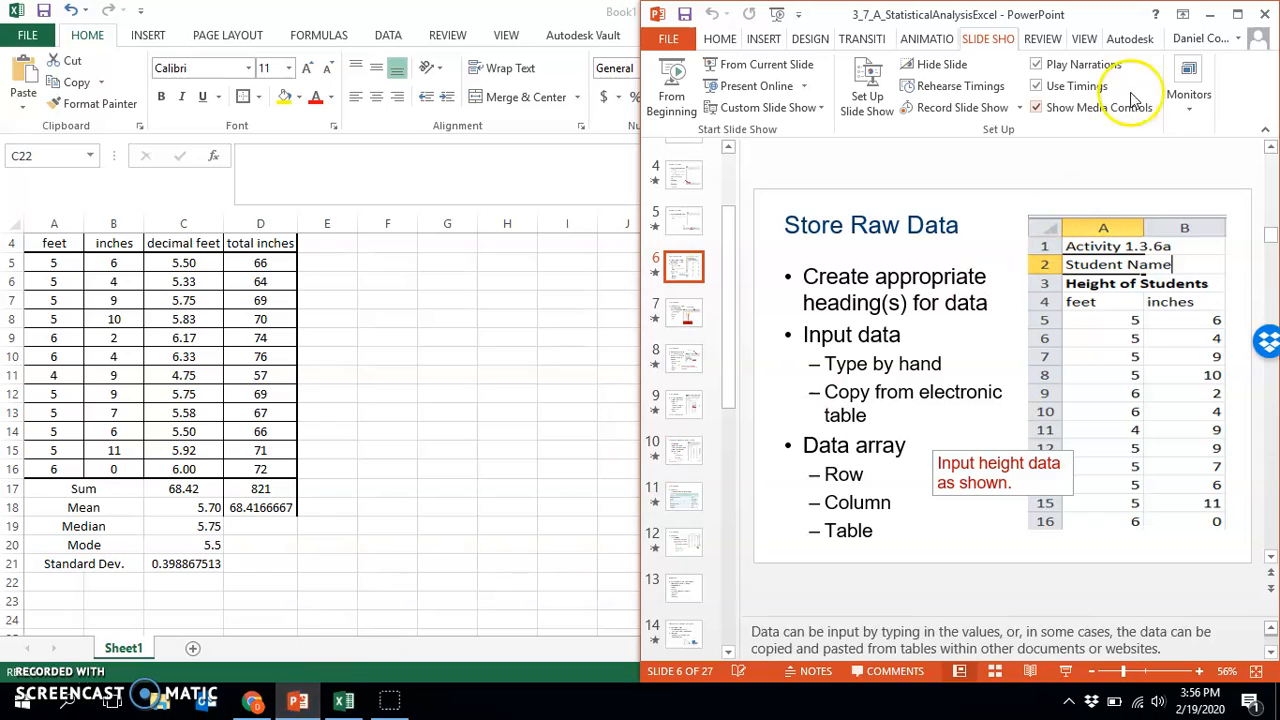
{"action": "left_click", "coordinate": [1237, 14]}
{"action": "scroll", "coordinate": [100, 486], "scroll_direction": "down", "scroll_amount": 2}
{"action": "scroll", "coordinate": [100, 460], "scroll_direction": "down", "scroll_amount": 3}
{"action": "scroll", "coordinate": [90, 400], "scroll_direction": "up", "scroll_amount": 1}
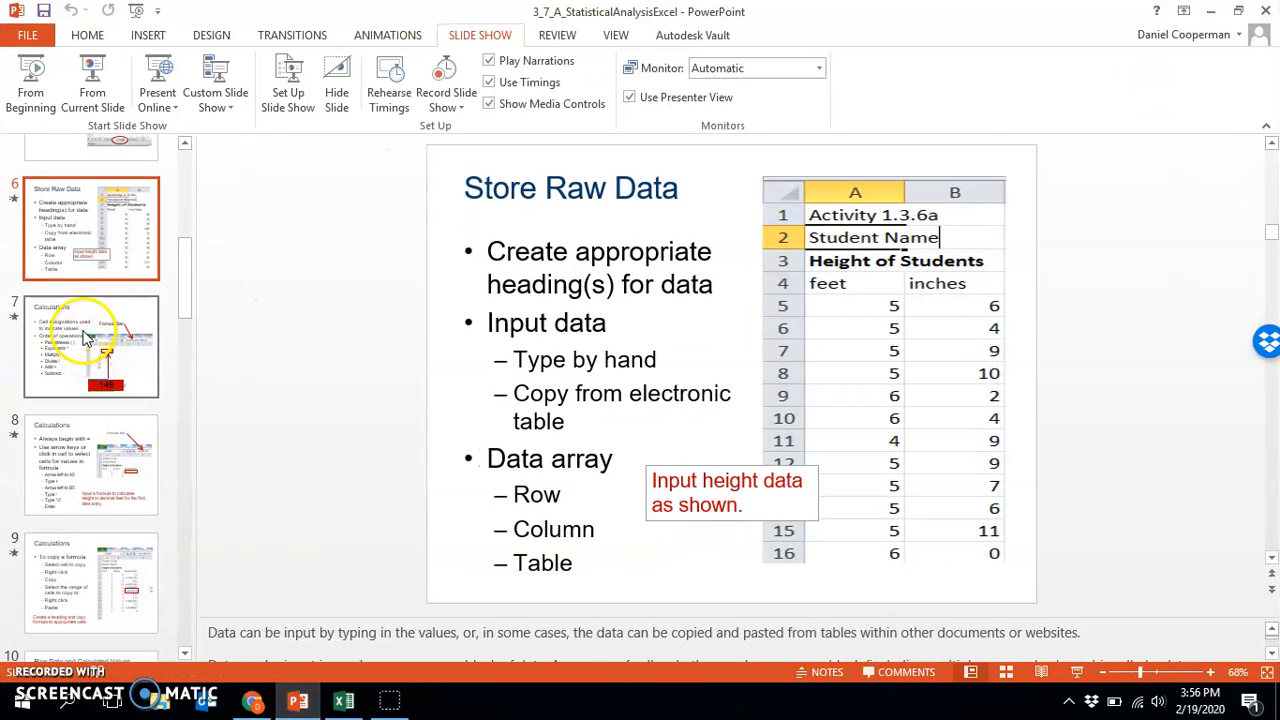
{"action": "left_click", "coordinate": [85, 338]}
{"action": "key", "text": "Down"}
{"action": "key", "text": "Down"}
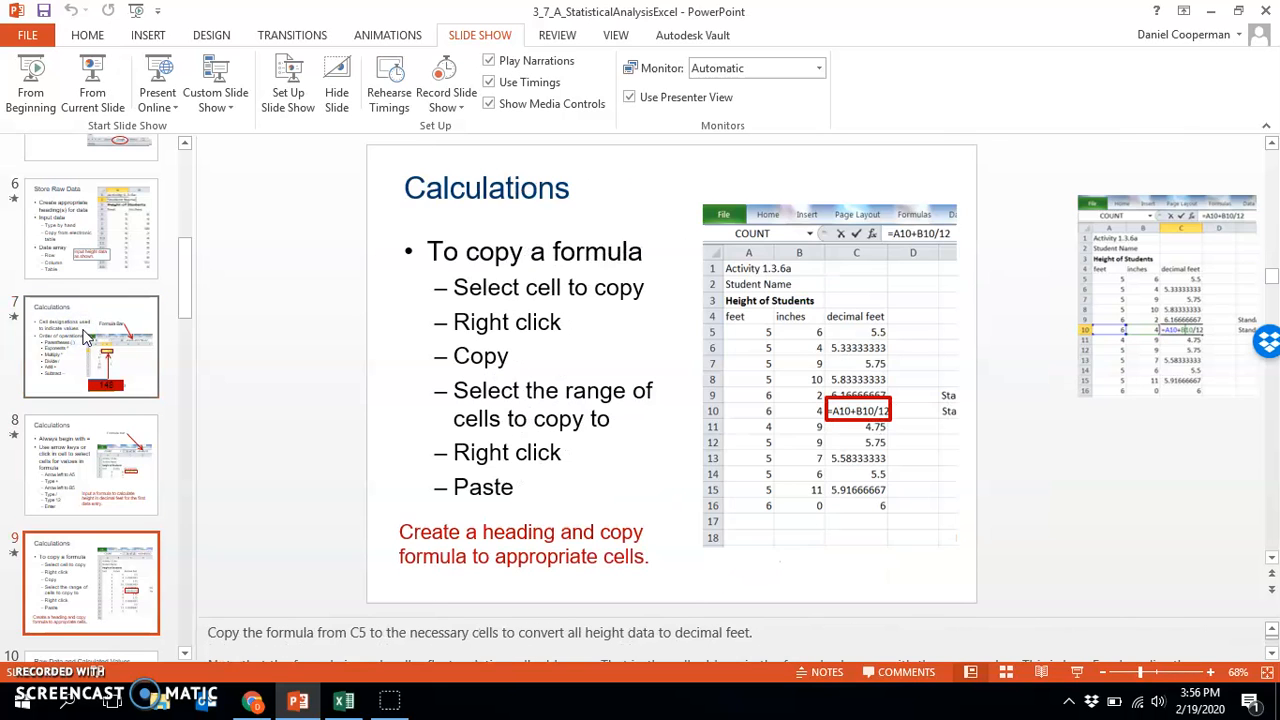
{"action": "key", "text": "Down"}
{"action": "key", "text": "Down"}
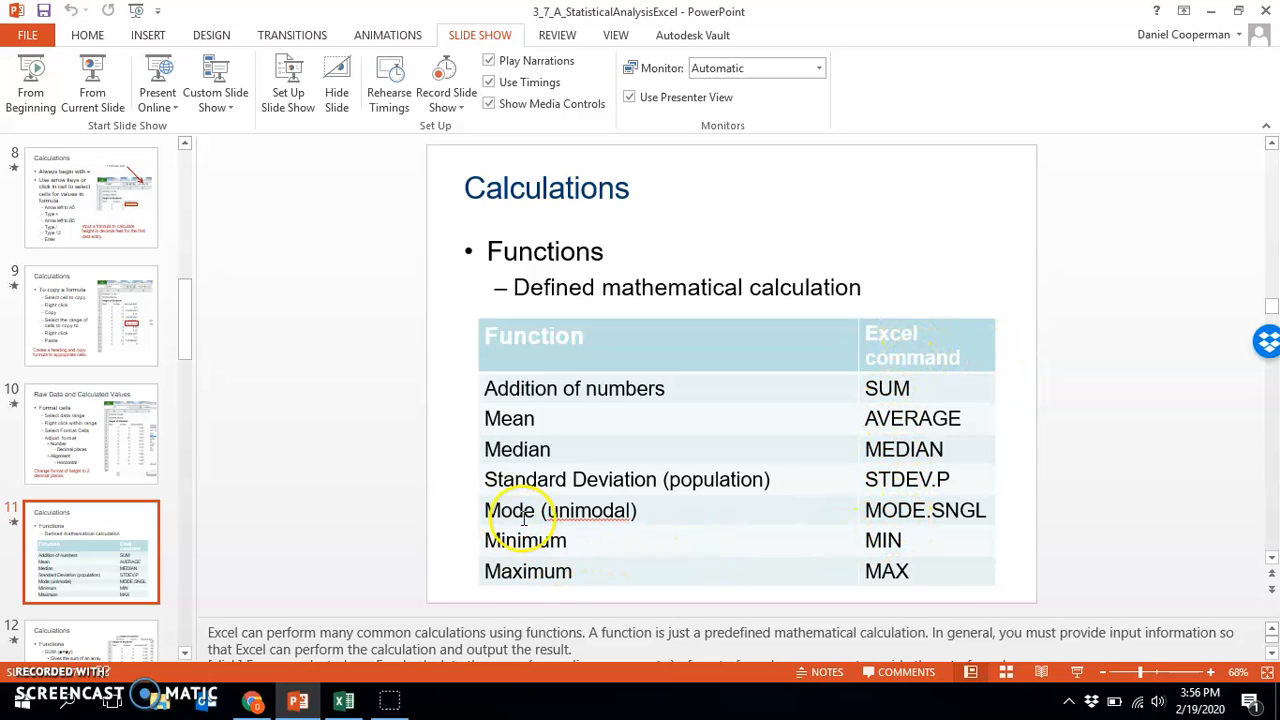
Return to the Excel workbook and merge and center A22:B22 below the Standard Dev. label
{"action": "left_click", "coordinate": [1210, 11]}
{"action": "left_click_drag", "start_coordinate": [70, 583], "coordinate": [108, 588]}
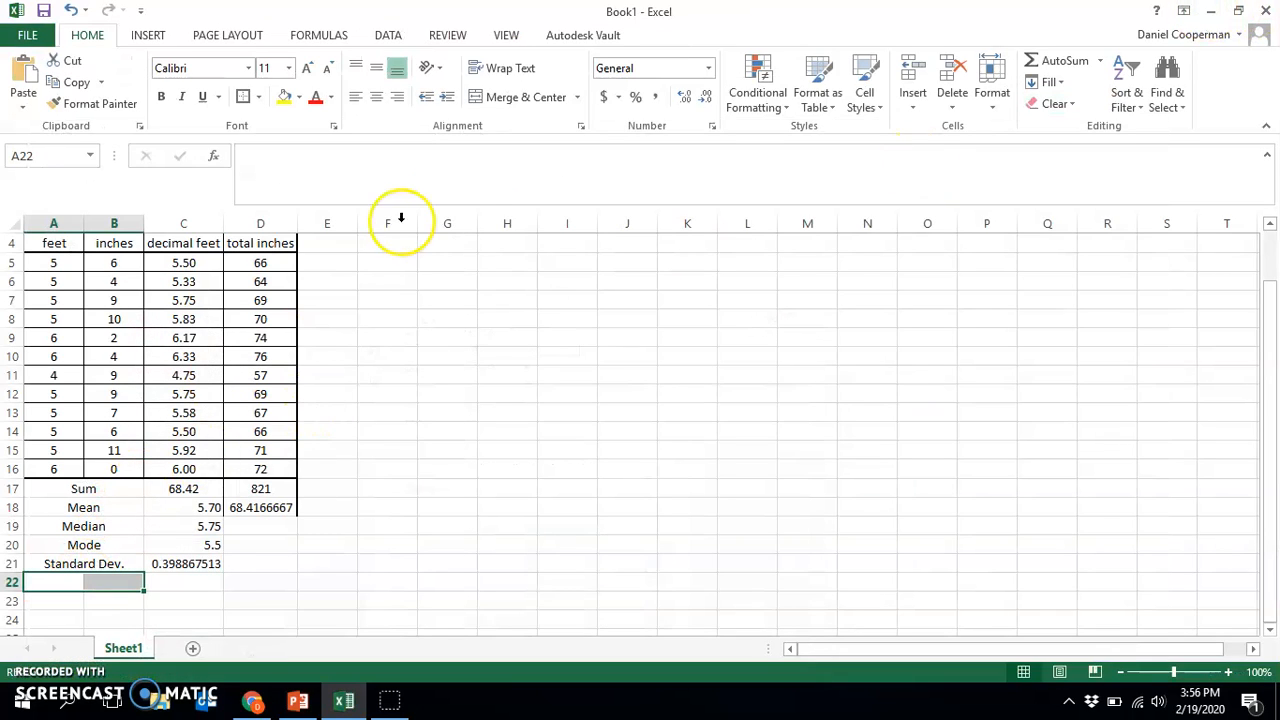
{"action": "left_click", "coordinate": [523, 97]}
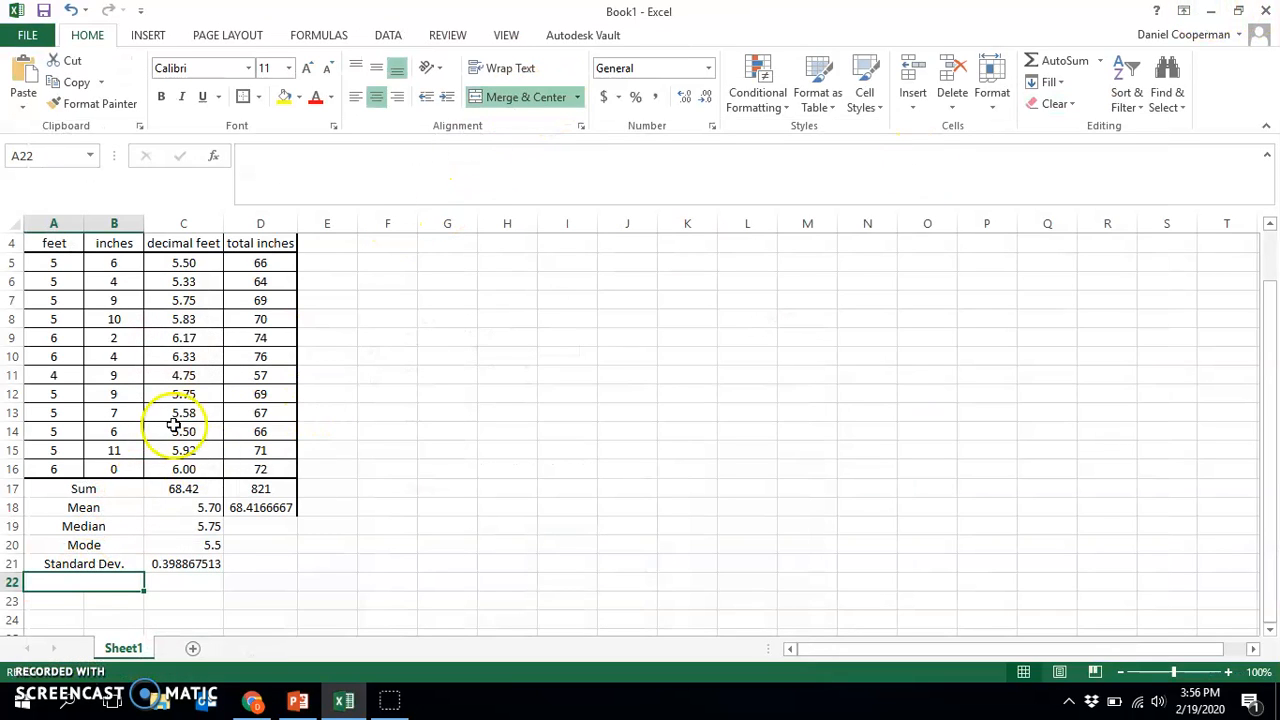
{"action": "left_click", "coordinate": [158, 583]}
{"action": "left_click", "coordinate": [356, 170]}
{"action": "type", "text": "=rang"}
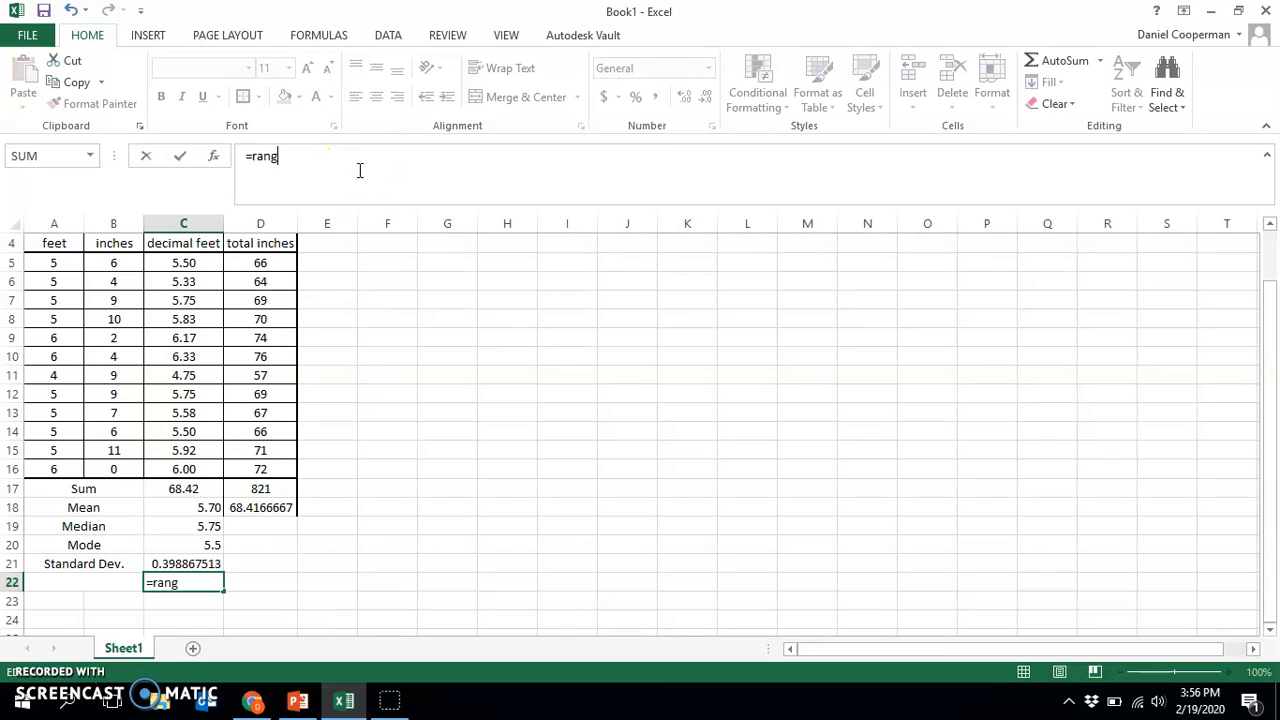
{"action": "key", "text": "BackSpace"}
{"action": "key", "text": "BackSpace"}
{"action": "key", "text": "BackSpace"}
{"action": "key", "text": "BackSpace"}
{"action": "key", "text": "BackSpace"}
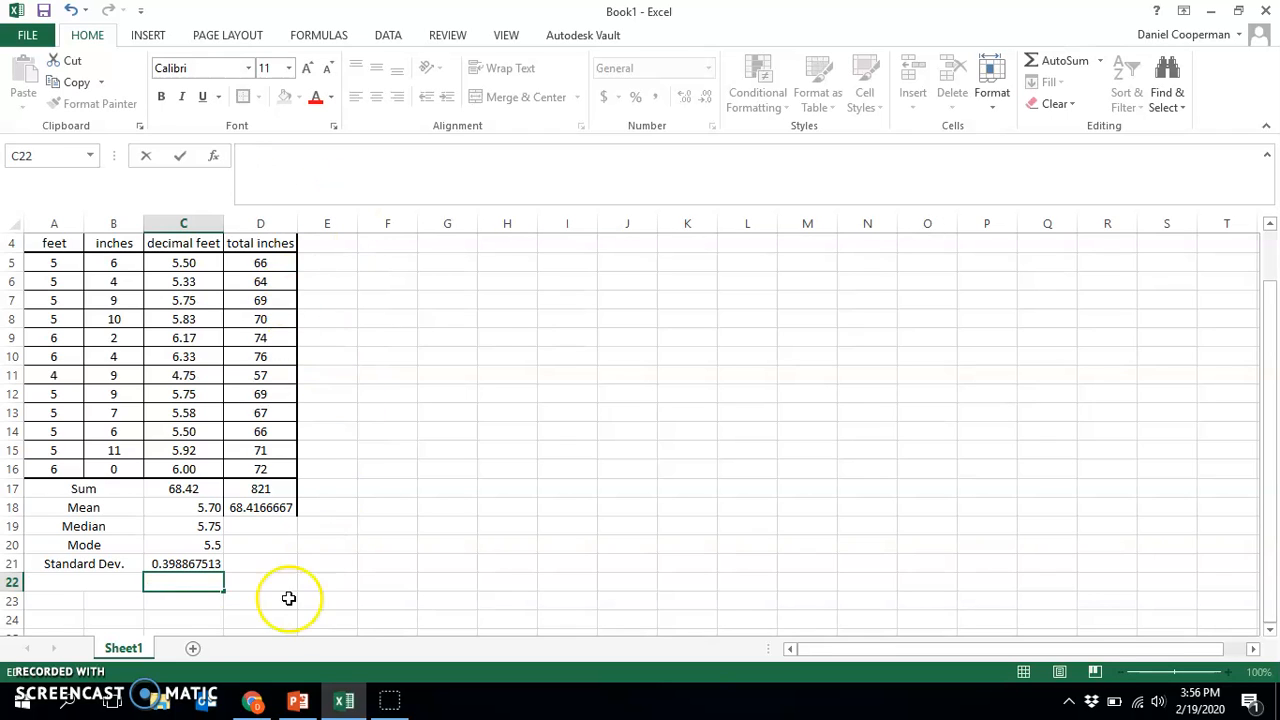
Enter the label Max in the merged cell A22 below the Standard Dev. label
{"action": "left_click", "coordinate": [91, 581]}
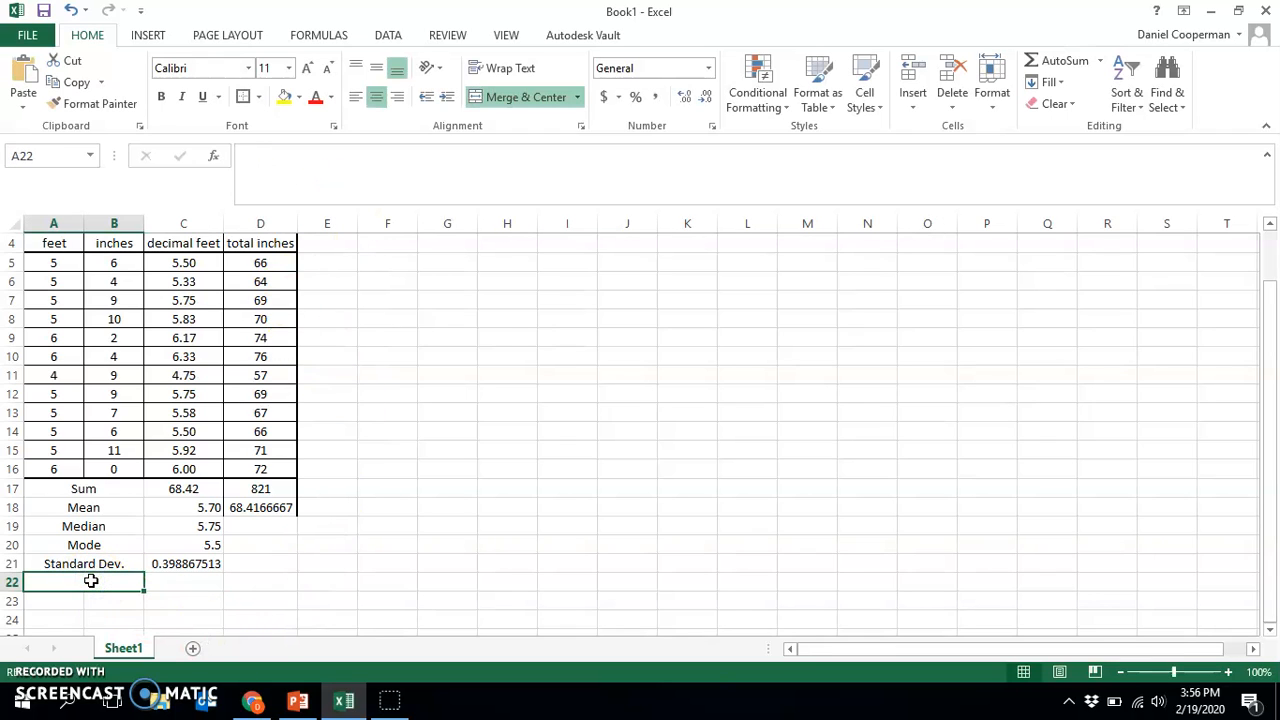
{"action": "type", "text": "Max"}
{"action": "key", "text": "Return"}
Merge and center A23:B23 below the Max label and enter the label Min
{"action": "left_click_drag", "start_coordinate": [114, 600], "coordinate": [45, 601]}
{"action": "left_click", "coordinate": [503, 97]}
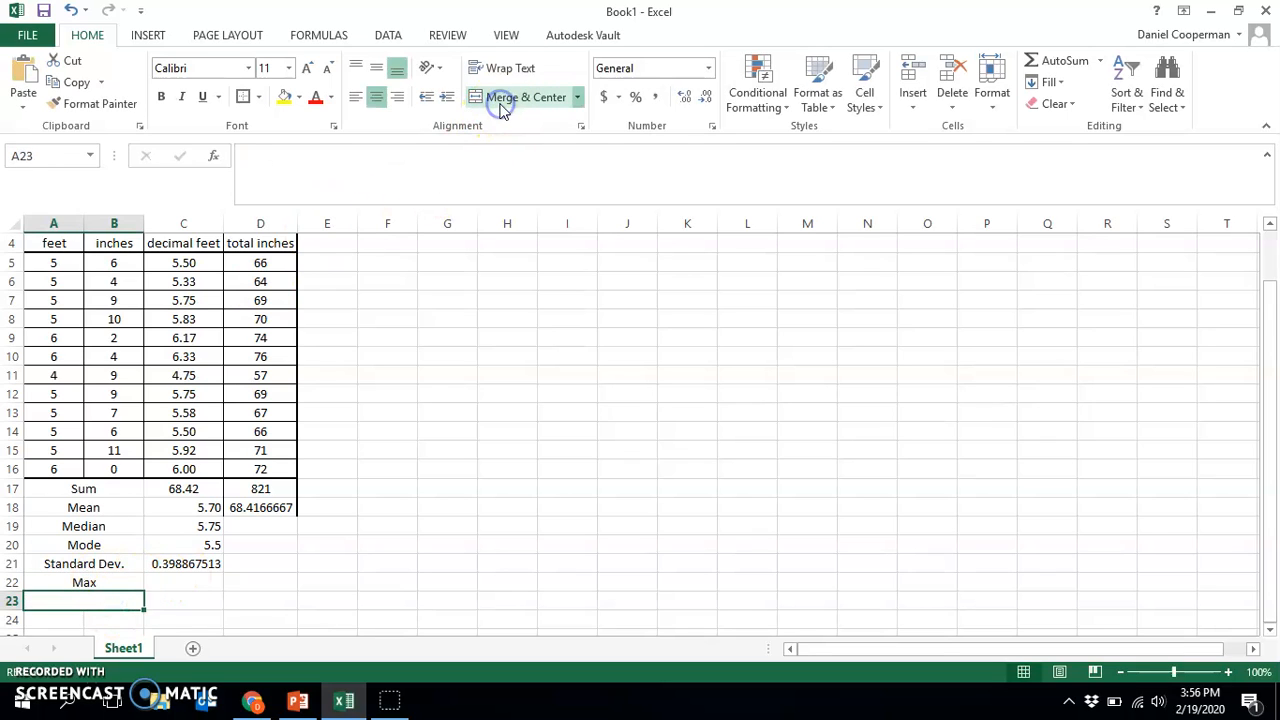
{"action": "type", "text": "Min"}
Merge and center A24:B24 below the Min label and enter the label Range
{"action": "left_click_drag", "start_coordinate": [25, 621], "coordinate": [110, 620]}
{"action": "left_click", "coordinate": [497, 100]}
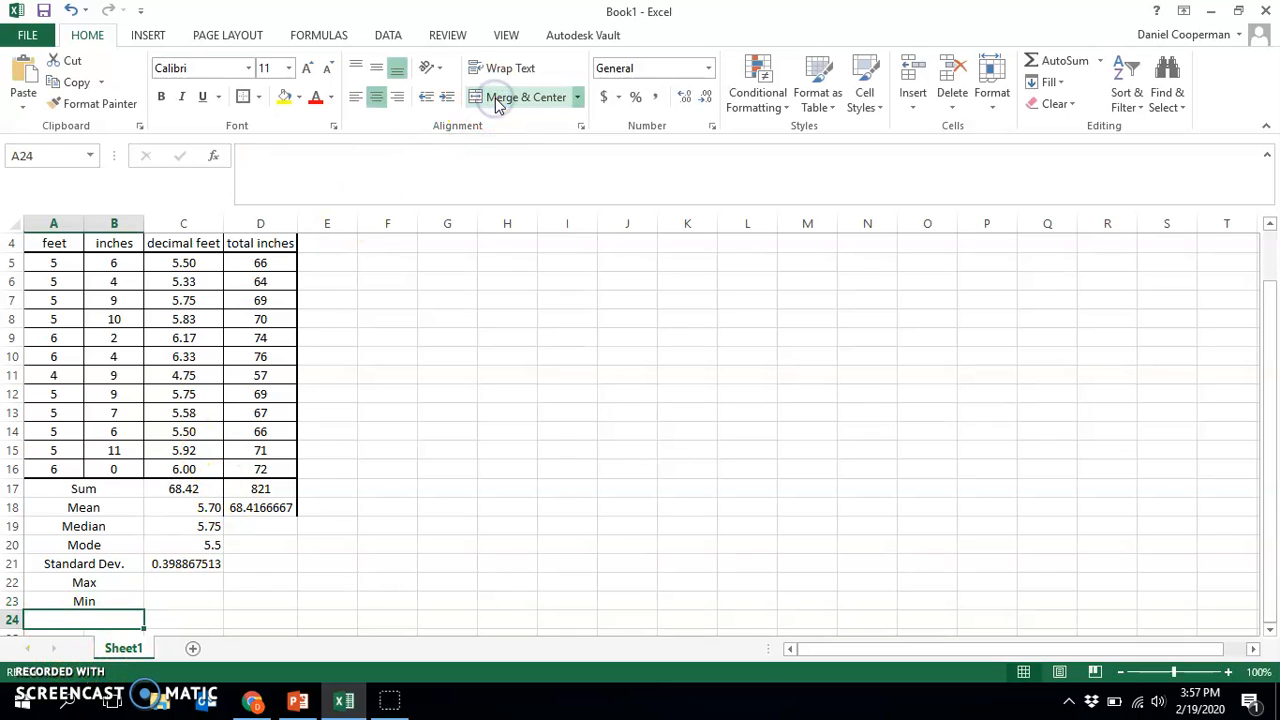
{"action": "type", "text": "Range"}
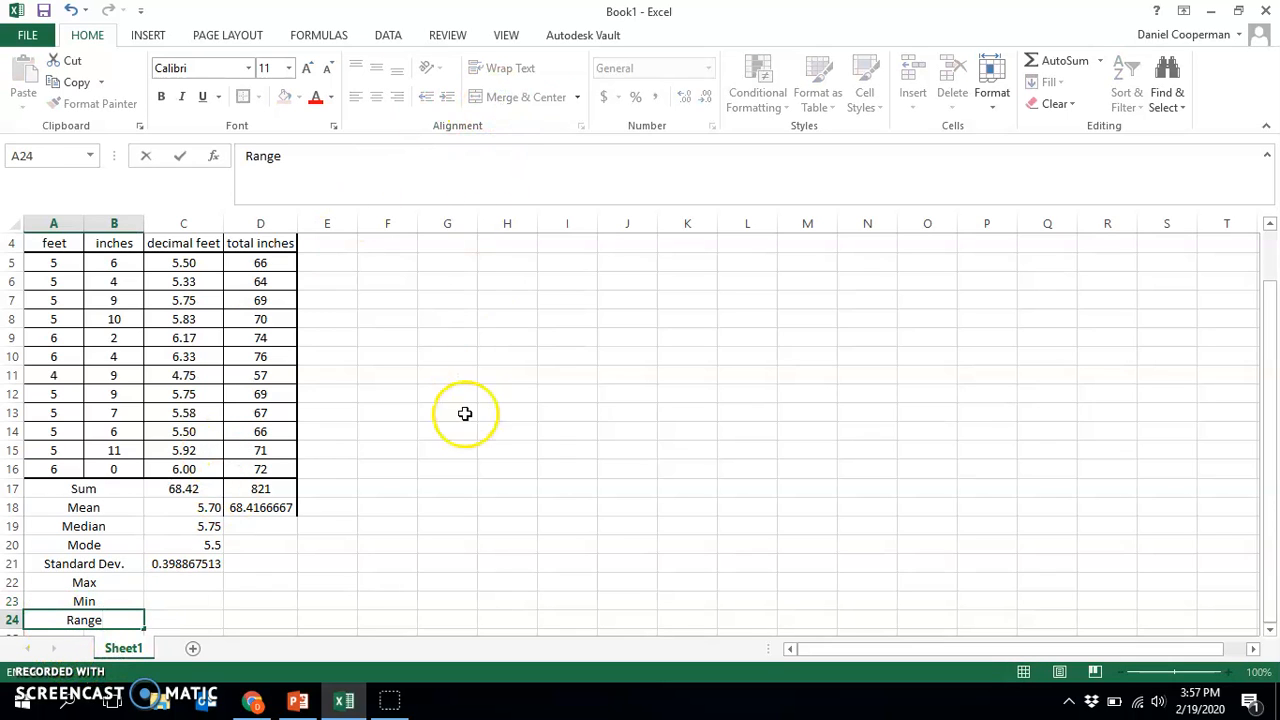
{"action": "left_click", "coordinate": [447, 488]}
Enter a MAX formula in C22 over the student values C5:C16 in the decimal feet column
{"action": "left_click", "coordinate": [162, 584]}
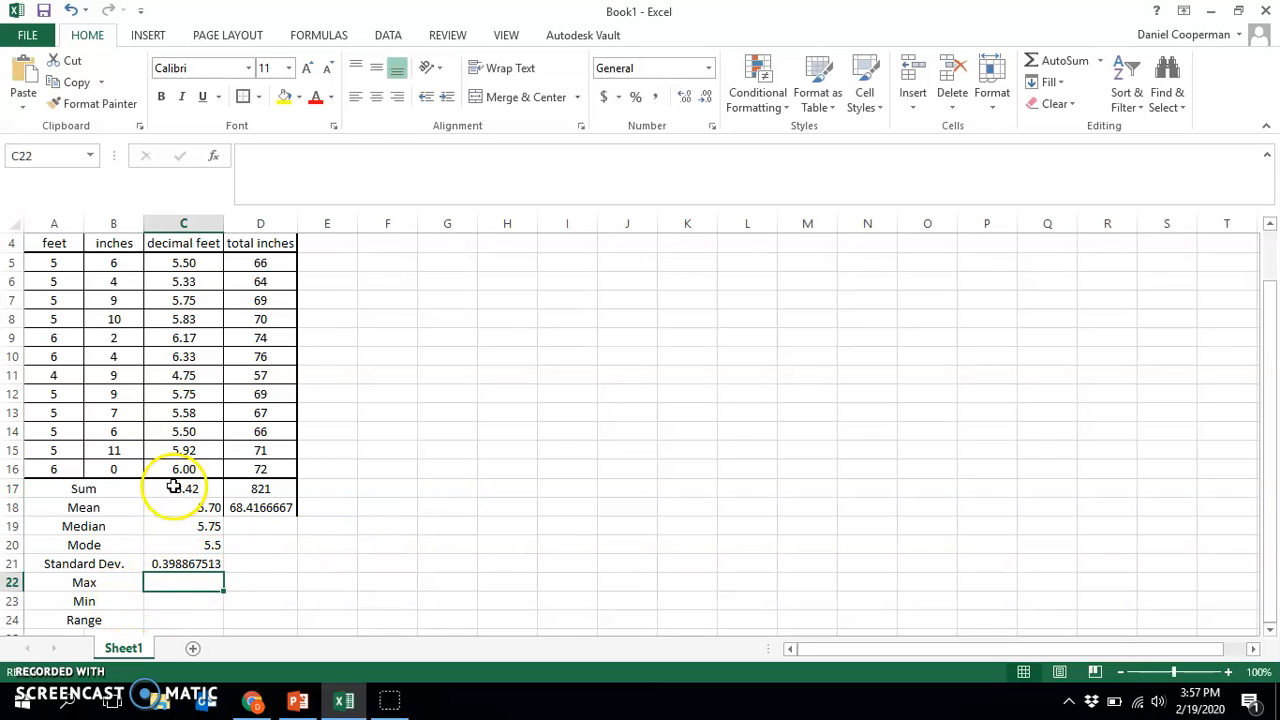
{"action": "left_click", "coordinate": [333, 175]}
{"action": "type", "text": "=max"}
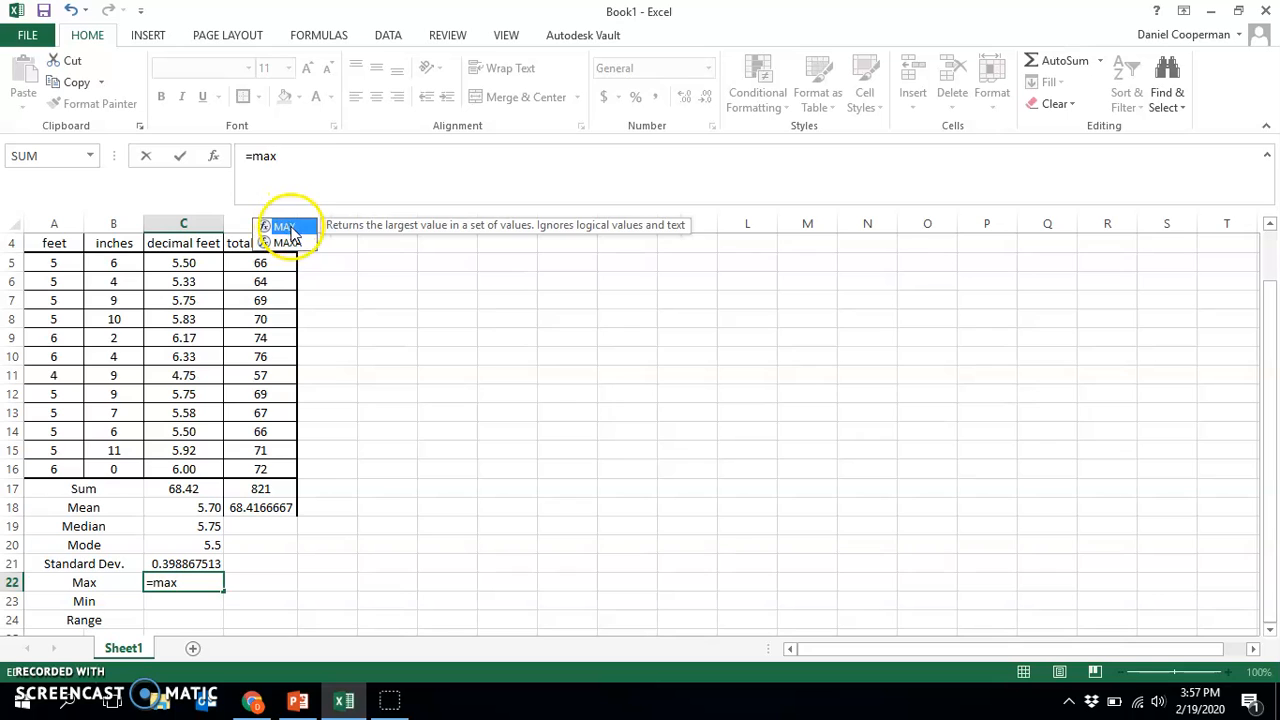
{"action": "double_click", "coordinate": [289, 228]}
{"action": "left_click_drag", "start_coordinate": [181, 266], "coordinate": [189, 461]}
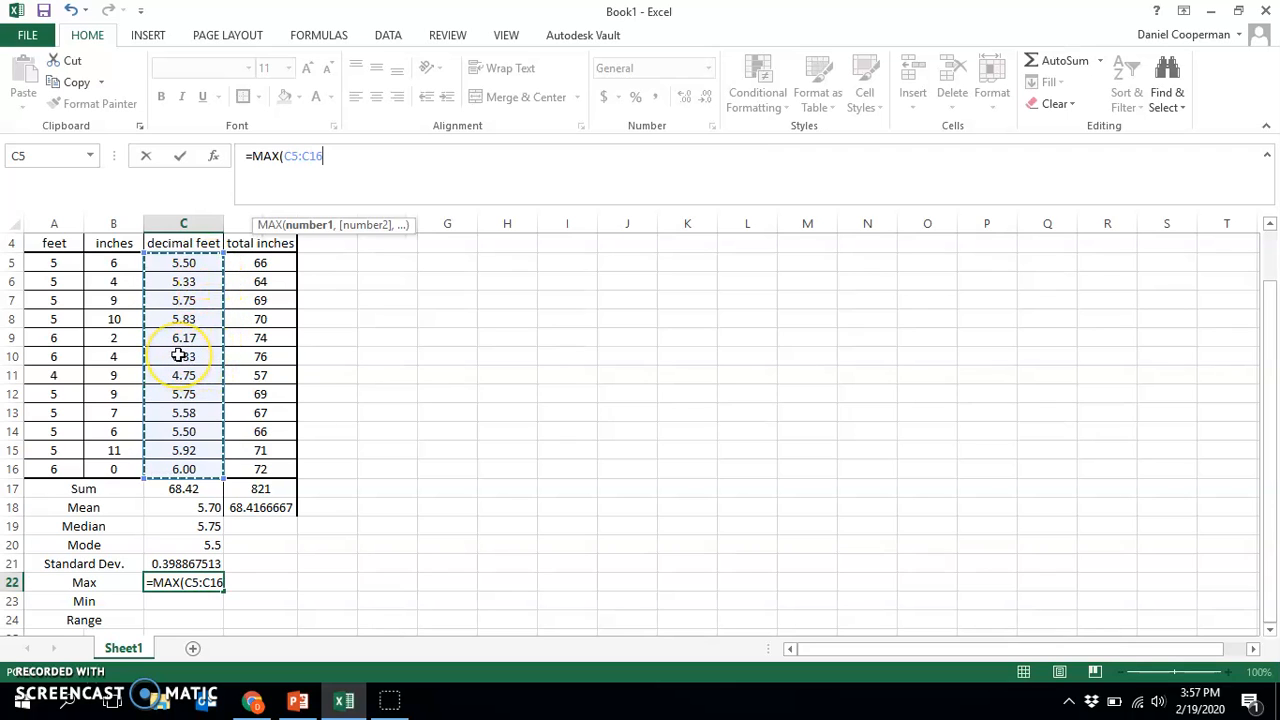
{"action": "key", "text": "Return"}
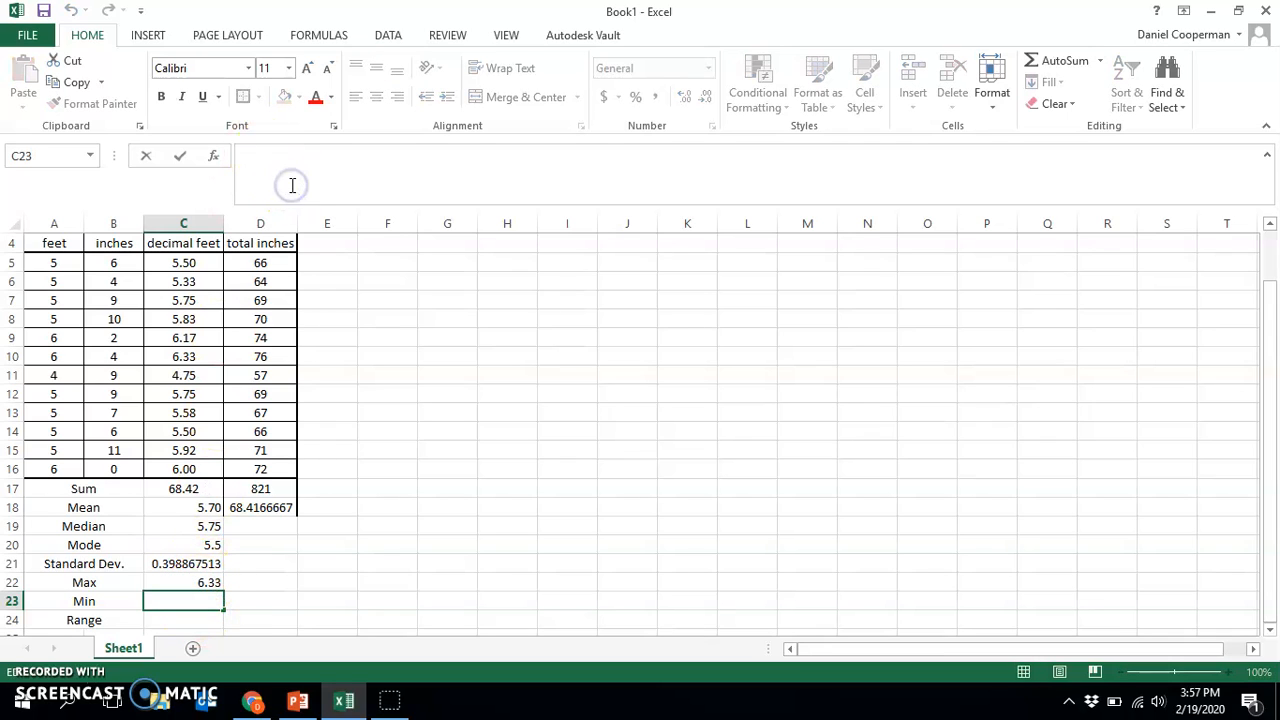
Enter a MIN formula in C23 over the student values C5:C16 in the decimal feet column
{"action": "type", "text": "=min"}
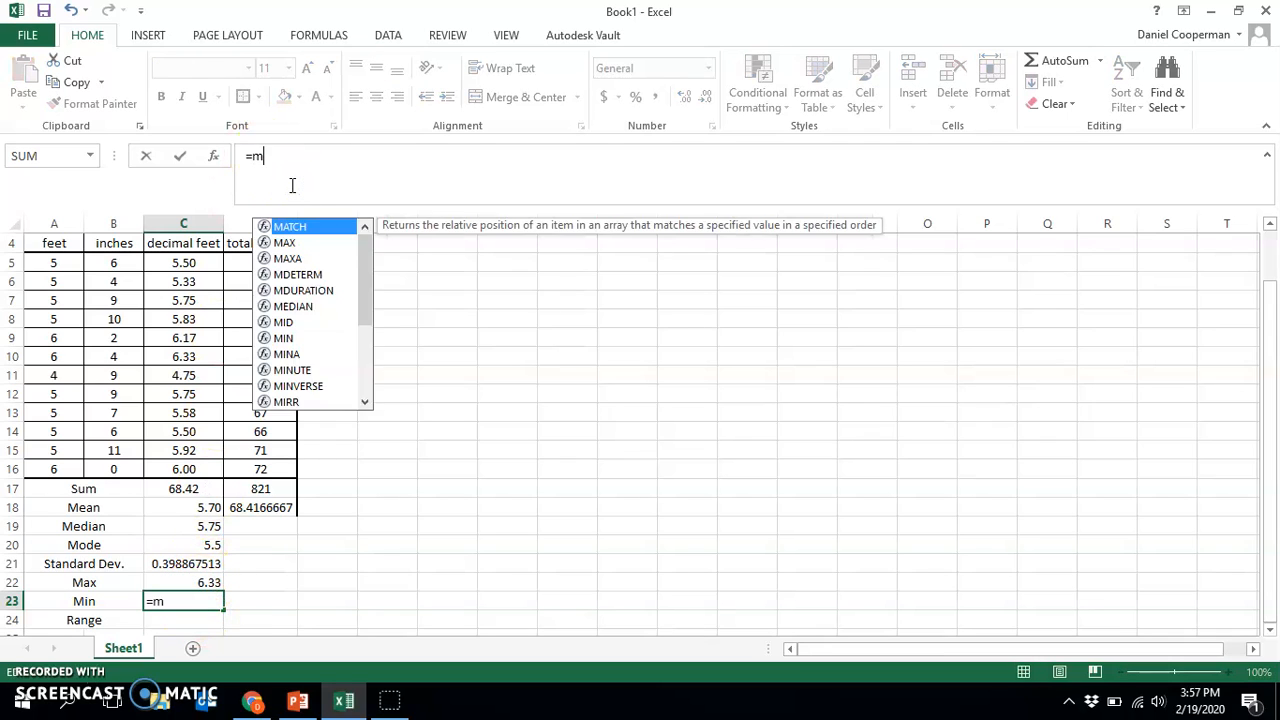
{"action": "double_click", "coordinate": [283, 230]}
{"action": "left_click_drag", "start_coordinate": [184, 265], "coordinate": [187, 459]}
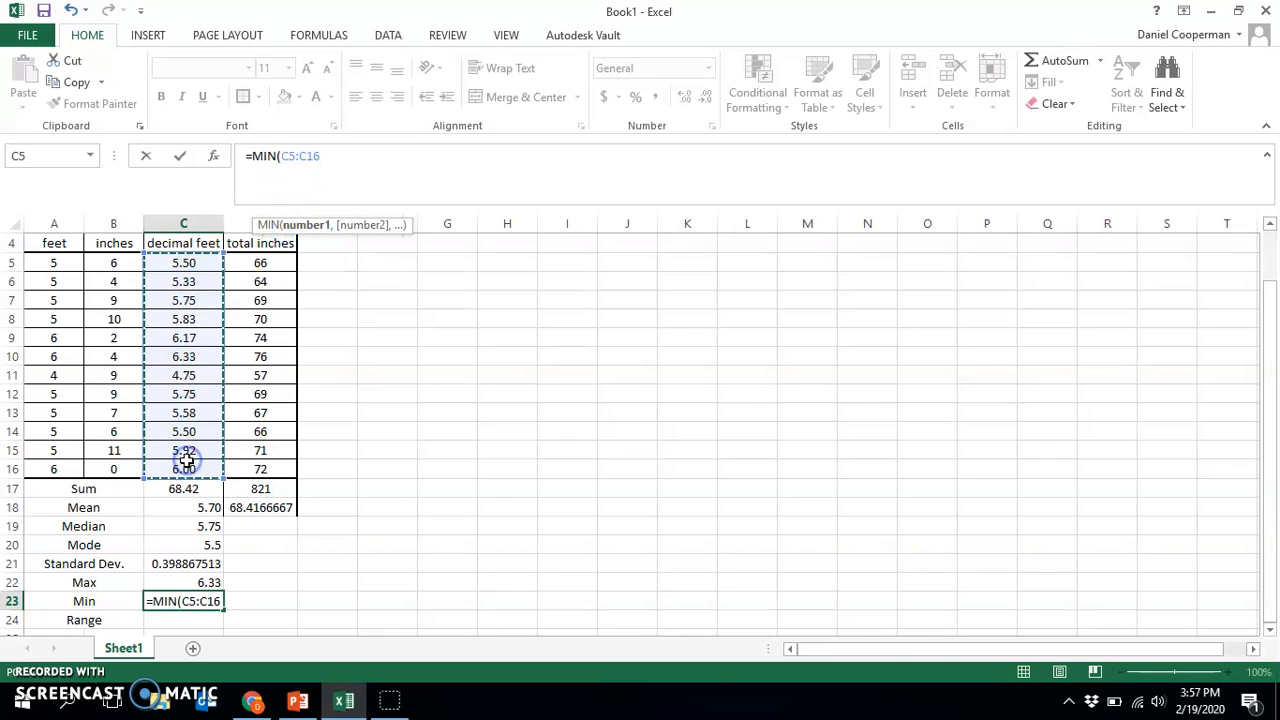
{"action": "key", "text": "Return"}
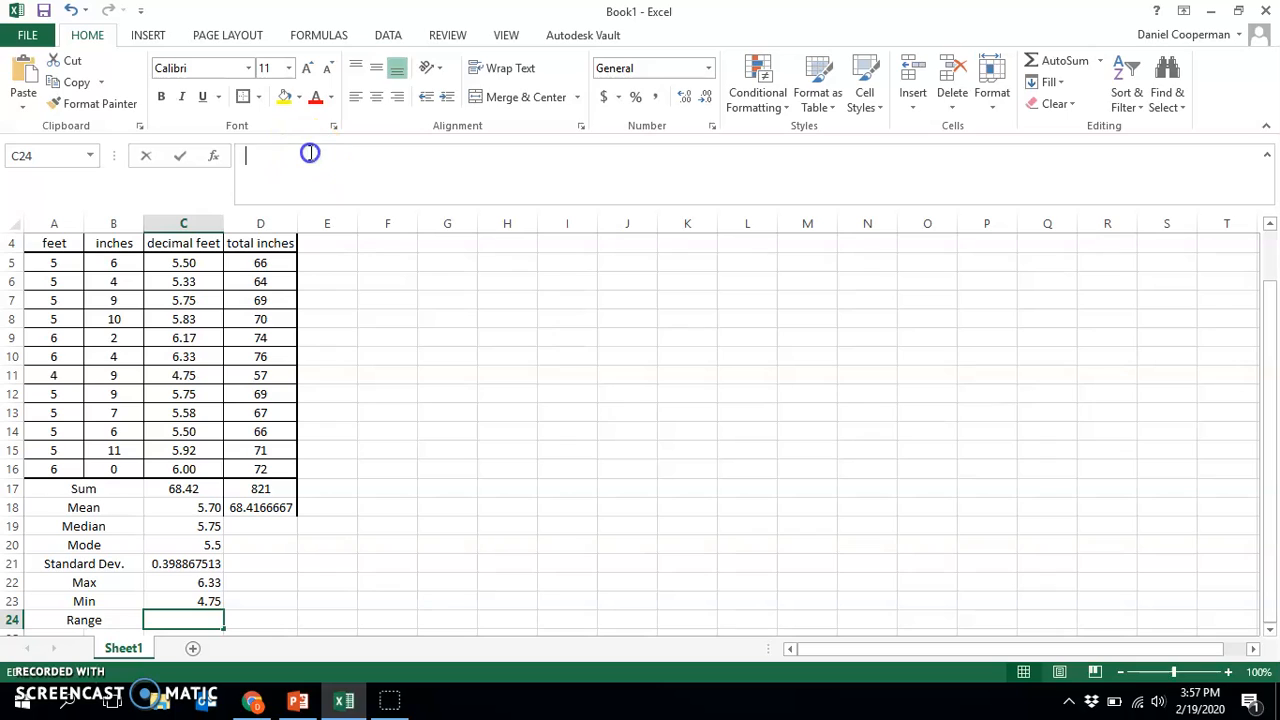
Enter the formula =C22-C23 in C24 to calculate the range of the decimal feet values
{"action": "left_click", "coordinate": [309, 152]}
{"action": "type", "text": "="}
{"action": "left_click", "coordinate": [202, 583]}
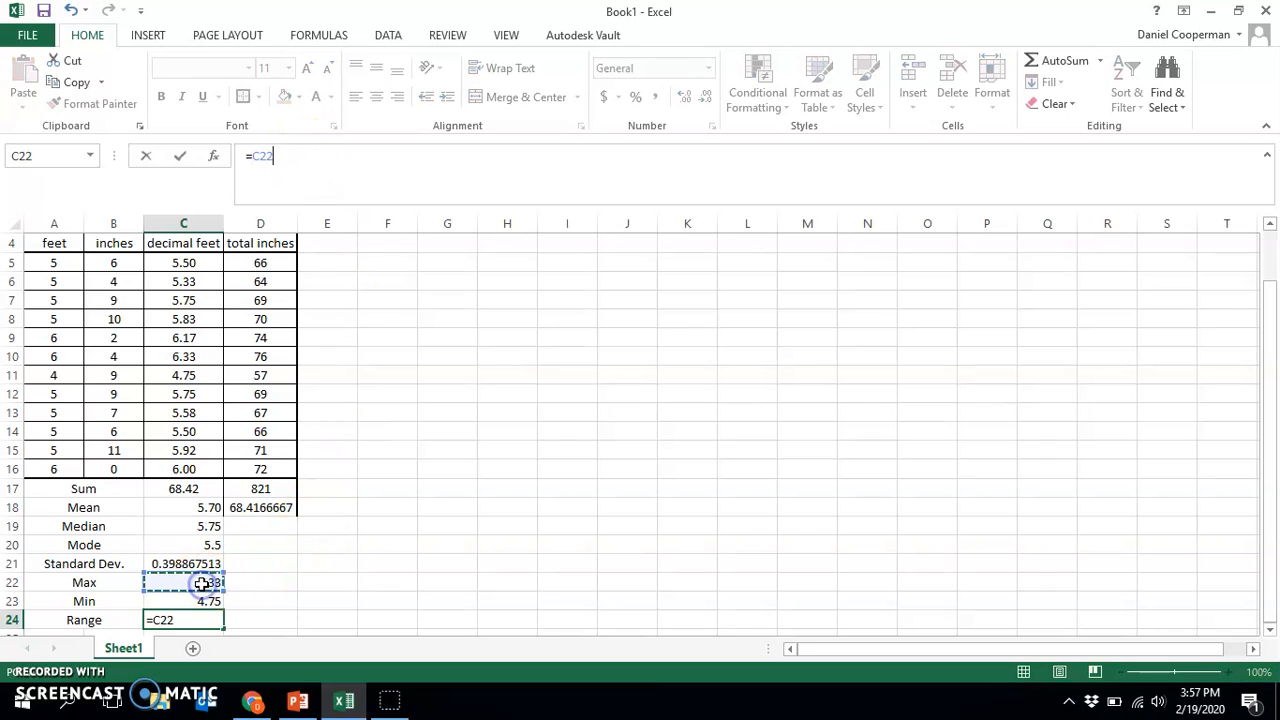
{"action": "left_click", "coordinate": [212, 600]}
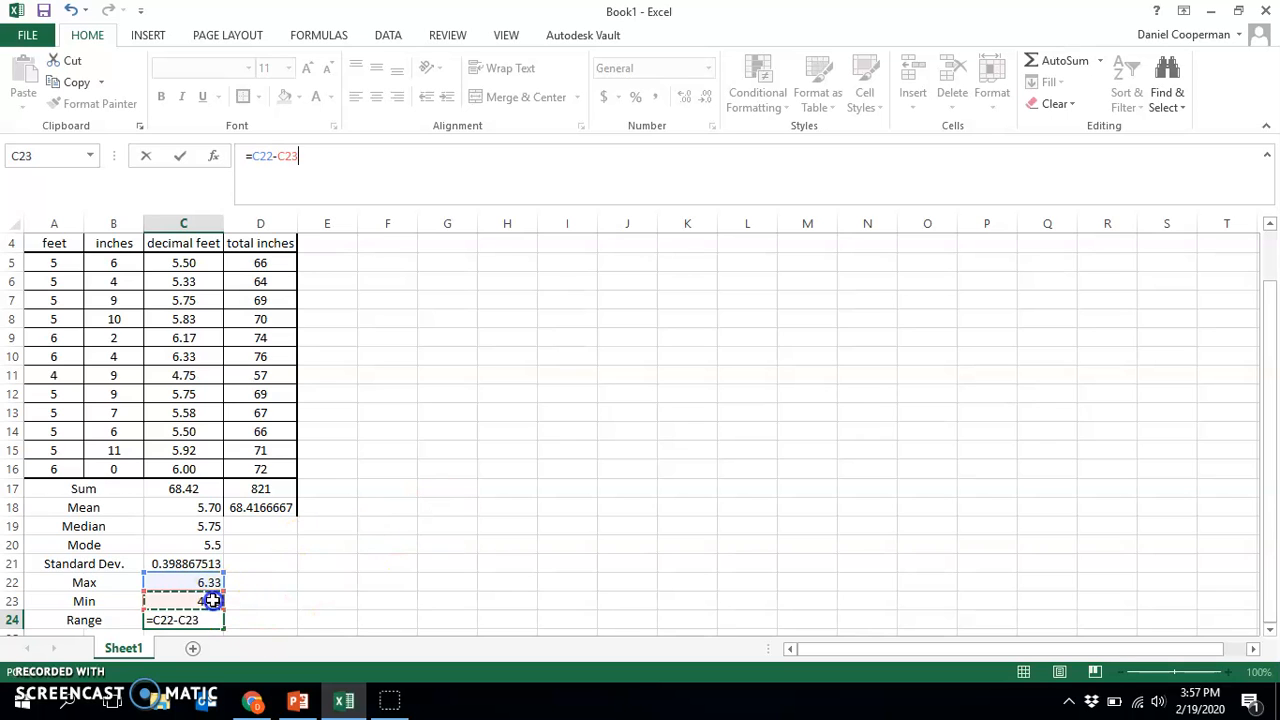
{"action": "key", "text": "Return"}
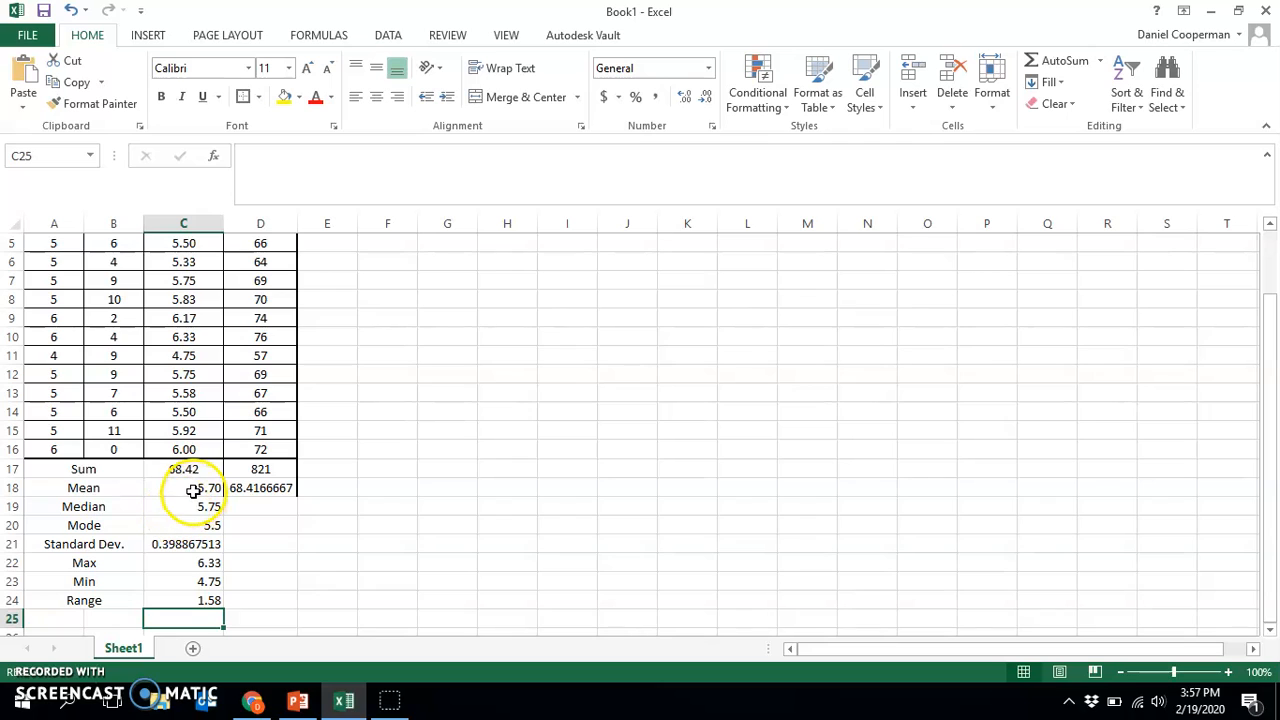
Fill the statistics formulas from C17:C24 across into D17:D24 of the total inches column
{"action": "left_click_drag", "start_coordinate": [193, 490], "coordinate": [200, 603]}
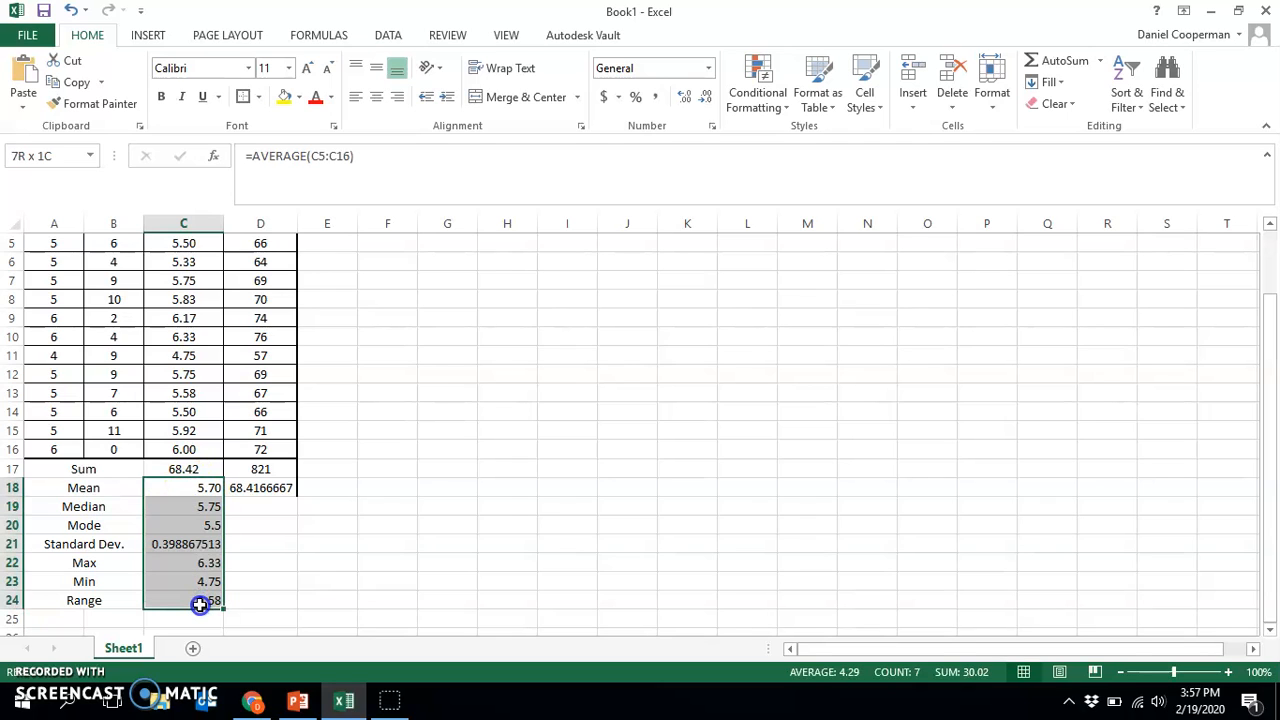
{"action": "left_click_drag", "start_coordinate": [183, 468], "coordinate": [269, 614]}
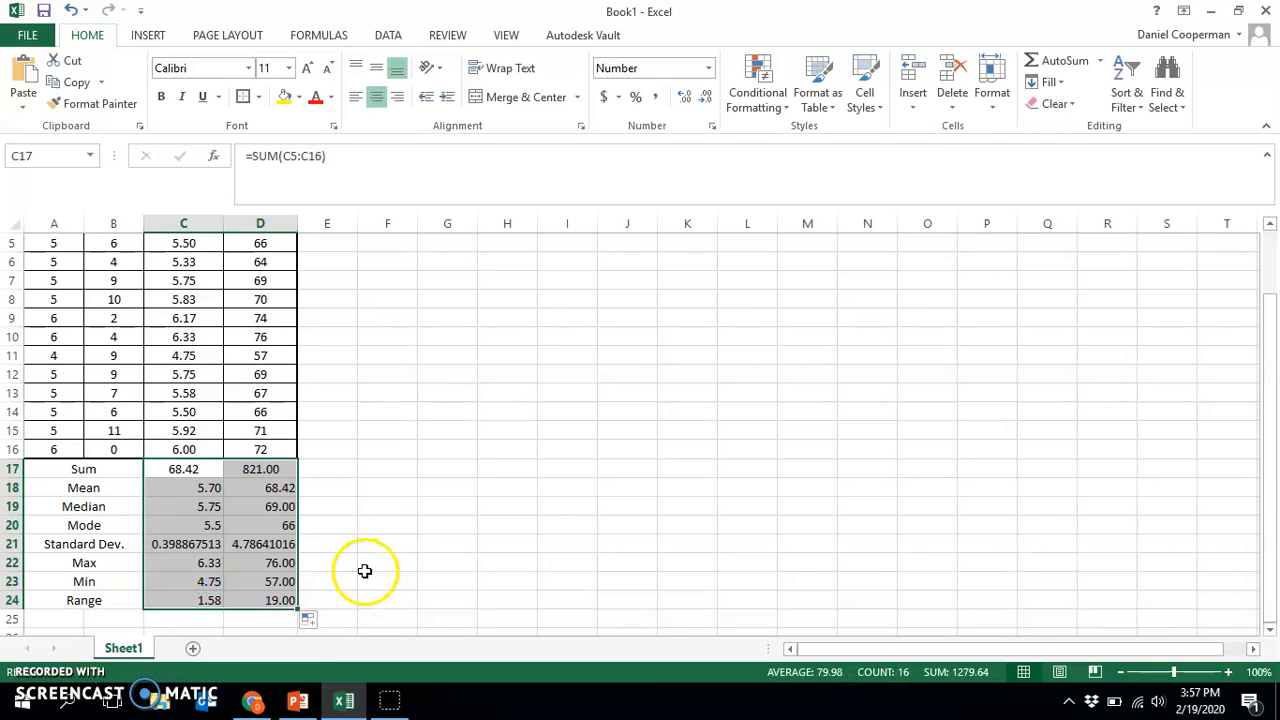
{"action": "scroll", "coordinate": [400, 495], "scroll_direction": "up", "scroll_amount": 2}
{"action": "scroll", "coordinate": [295, 415], "scroll_direction": "down", "scroll_amount": 2}
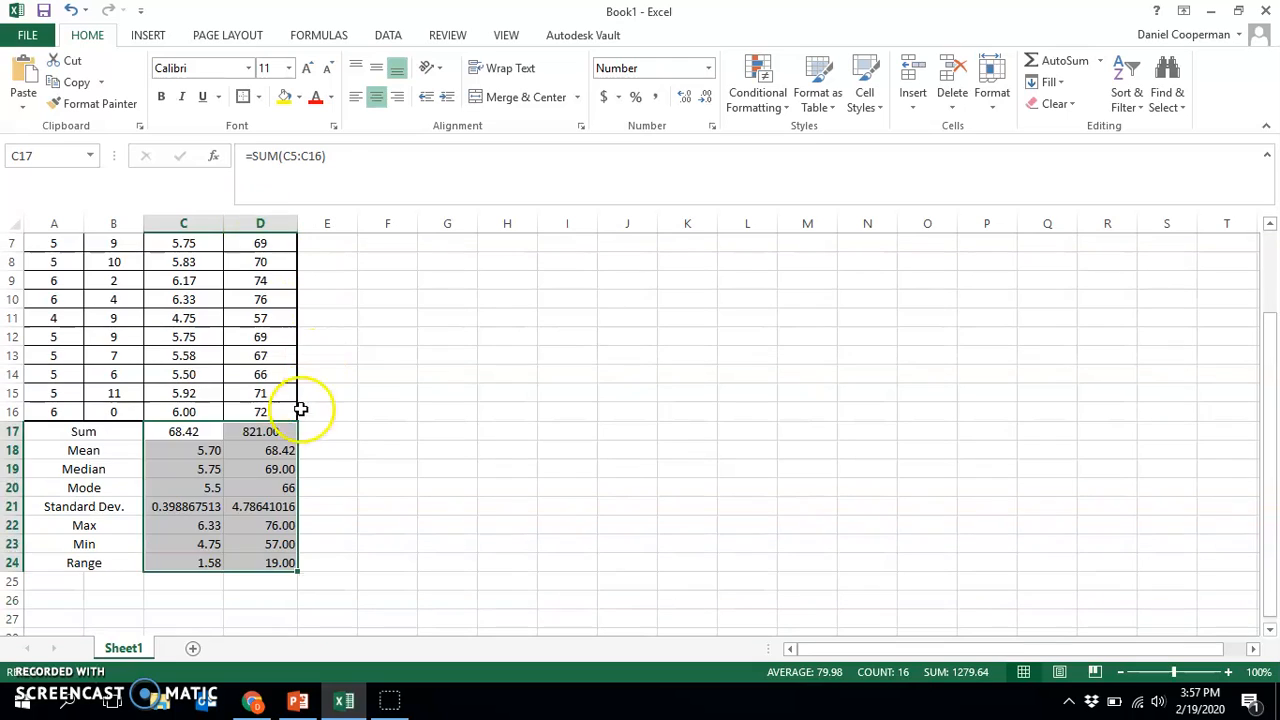
{"action": "left_click", "coordinate": [270, 441]}
{"action": "left_click", "coordinate": [262, 505]}
{"action": "left_click", "coordinate": [380, 510]}
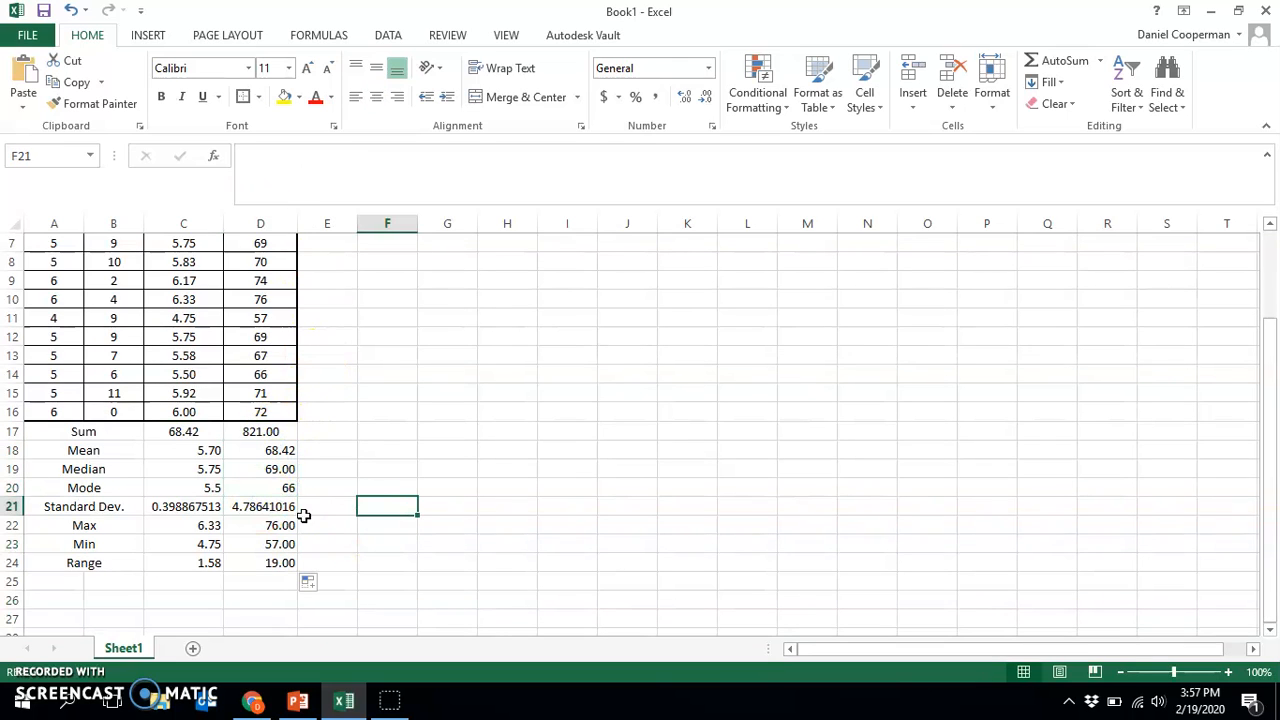
Apply all borders to the statistics rows A17:D24 and center their contents horizontally
{"action": "left_click_drag", "start_coordinate": [78, 438], "coordinate": [250, 566]}
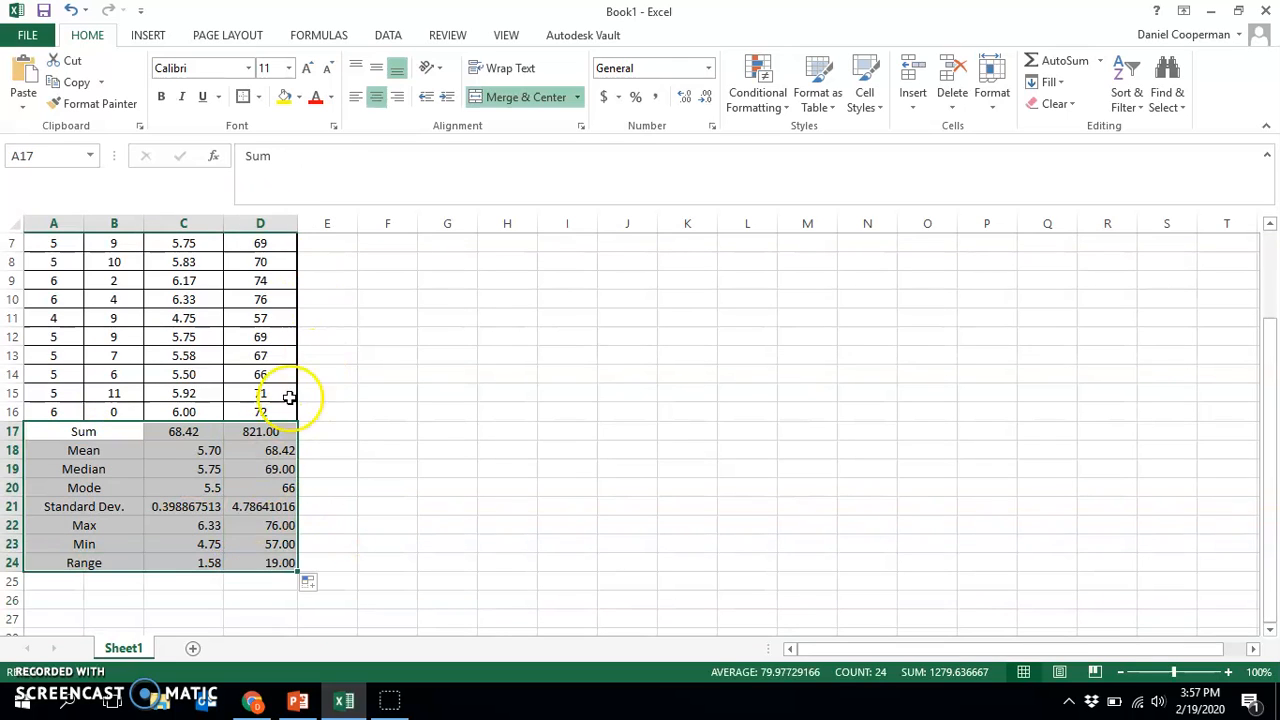
{"action": "scroll", "coordinate": [290, 400], "scroll_direction": "up", "scroll_amount": 2}
{"action": "left_click", "coordinate": [258, 97]}
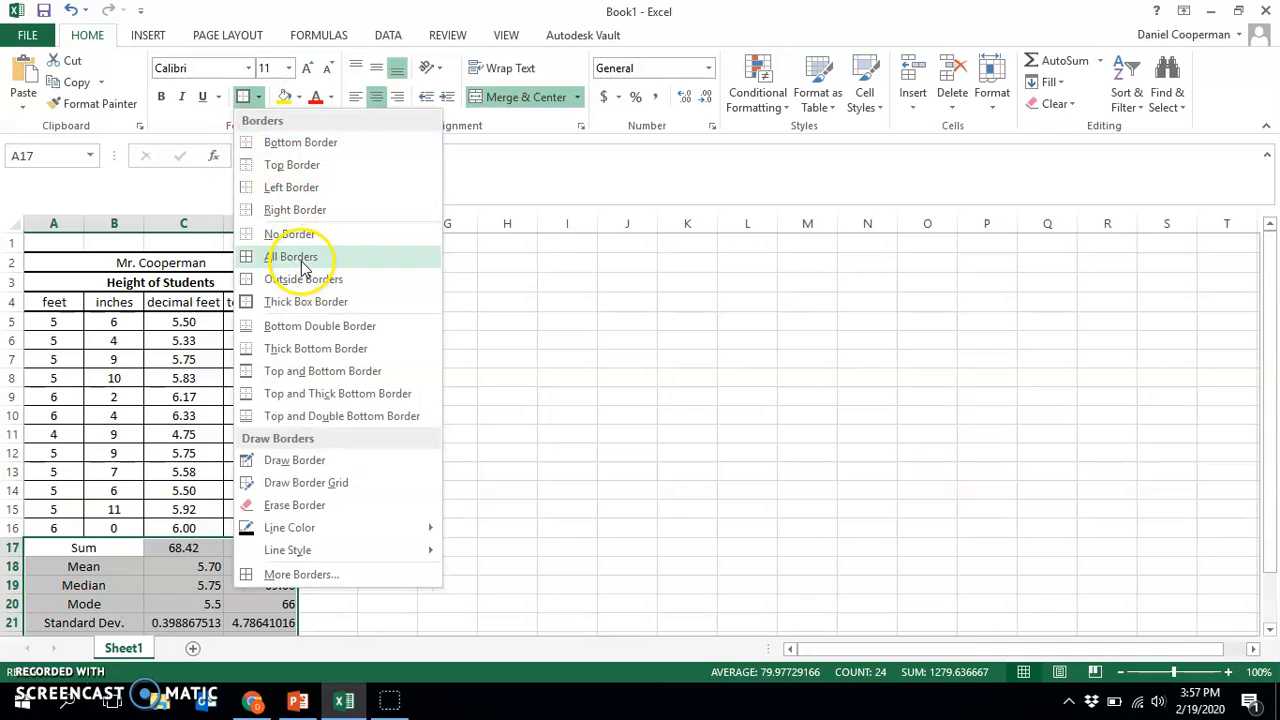
{"action": "left_click", "coordinate": [252, 254]}
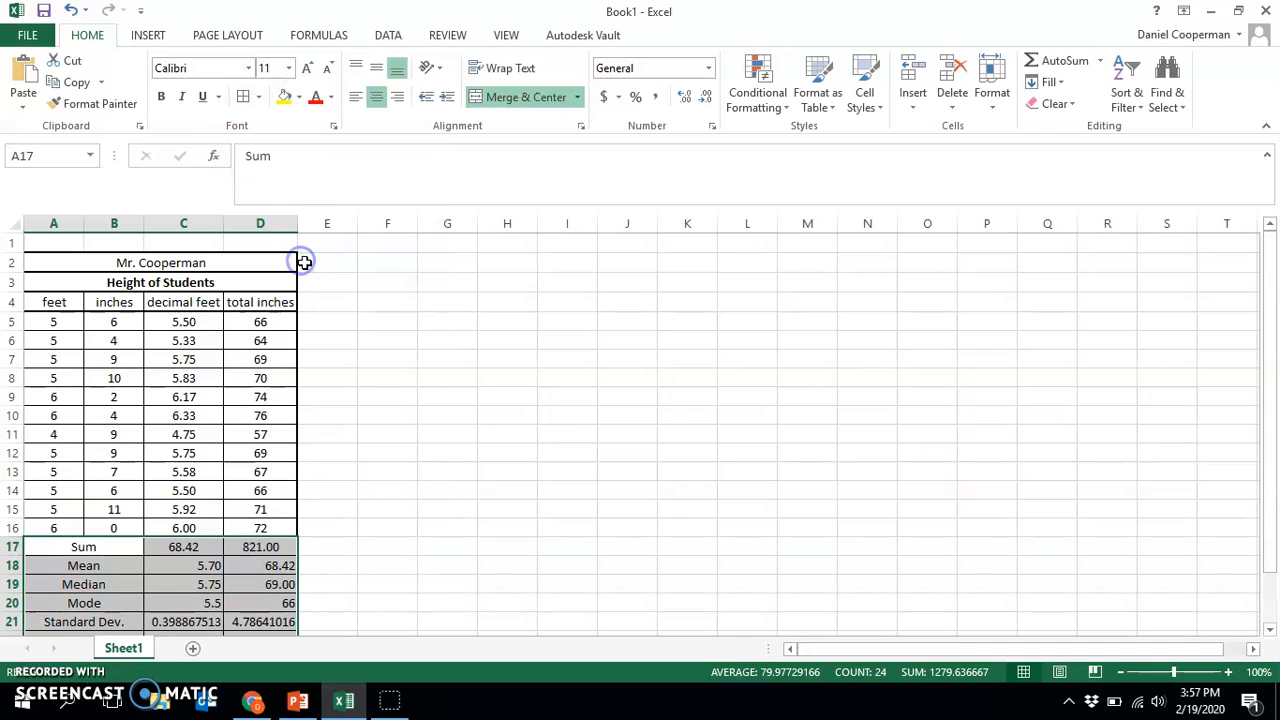
{"action": "left_click", "coordinate": [384, 106]}
{"action": "scroll", "coordinate": [432, 378], "scroll_direction": "down", "scroll_amount": 1}
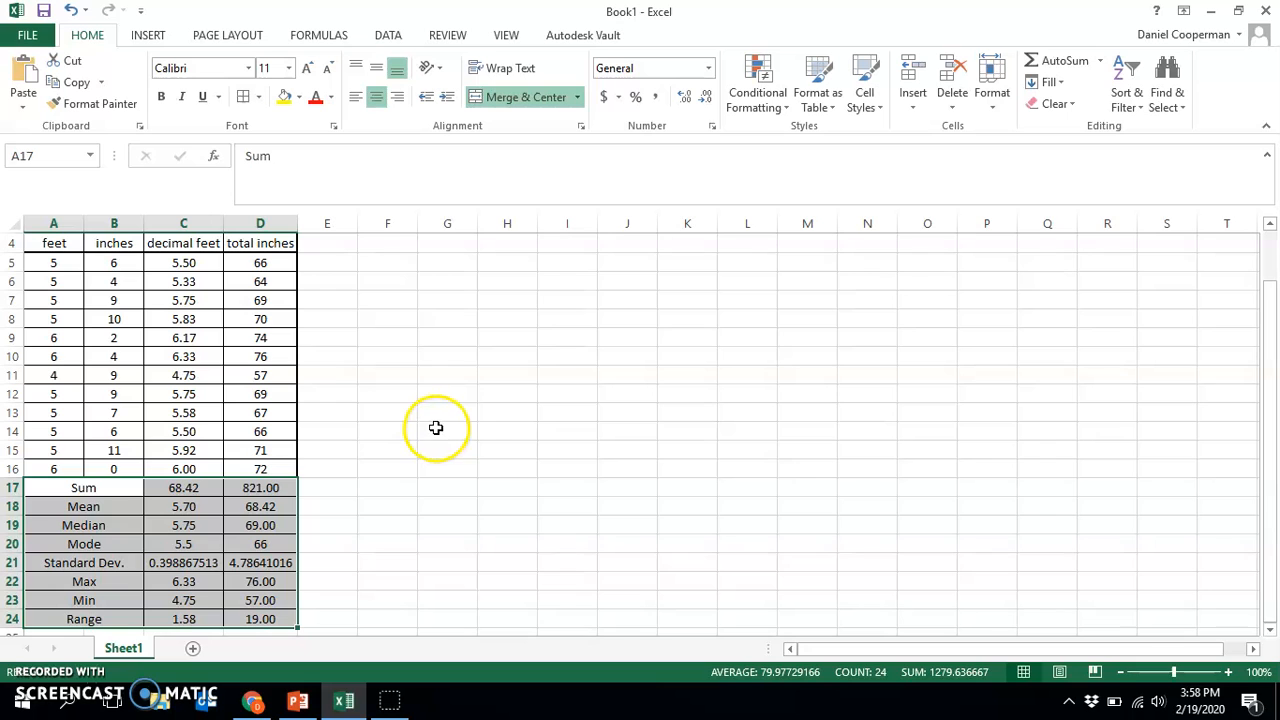
Format the standard deviation cells C21:D21 as numbers with 2 decimal places
{"action": "scroll", "coordinate": [323, 474], "scroll_direction": "down", "scroll_amount": 2}
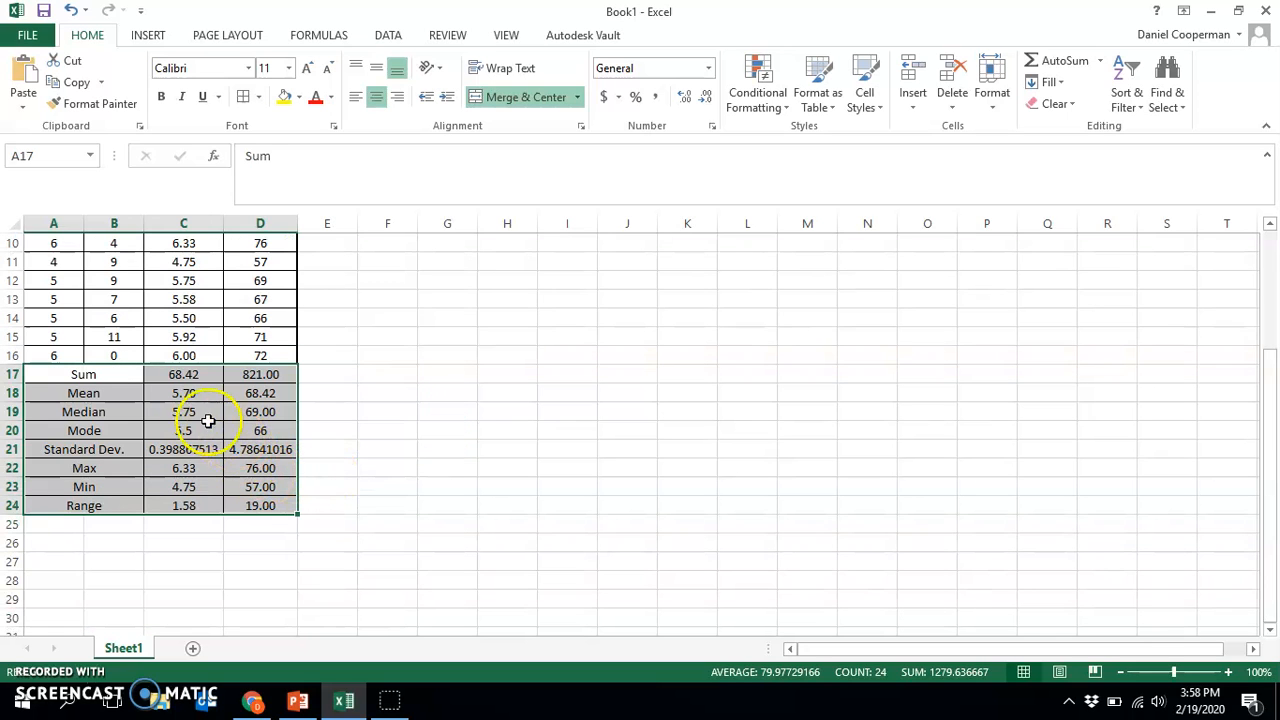
{"action": "left_click_drag", "start_coordinate": [188, 441], "coordinate": [251, 449]}
{"action": "right_click", "coordinate": [251, 449]}
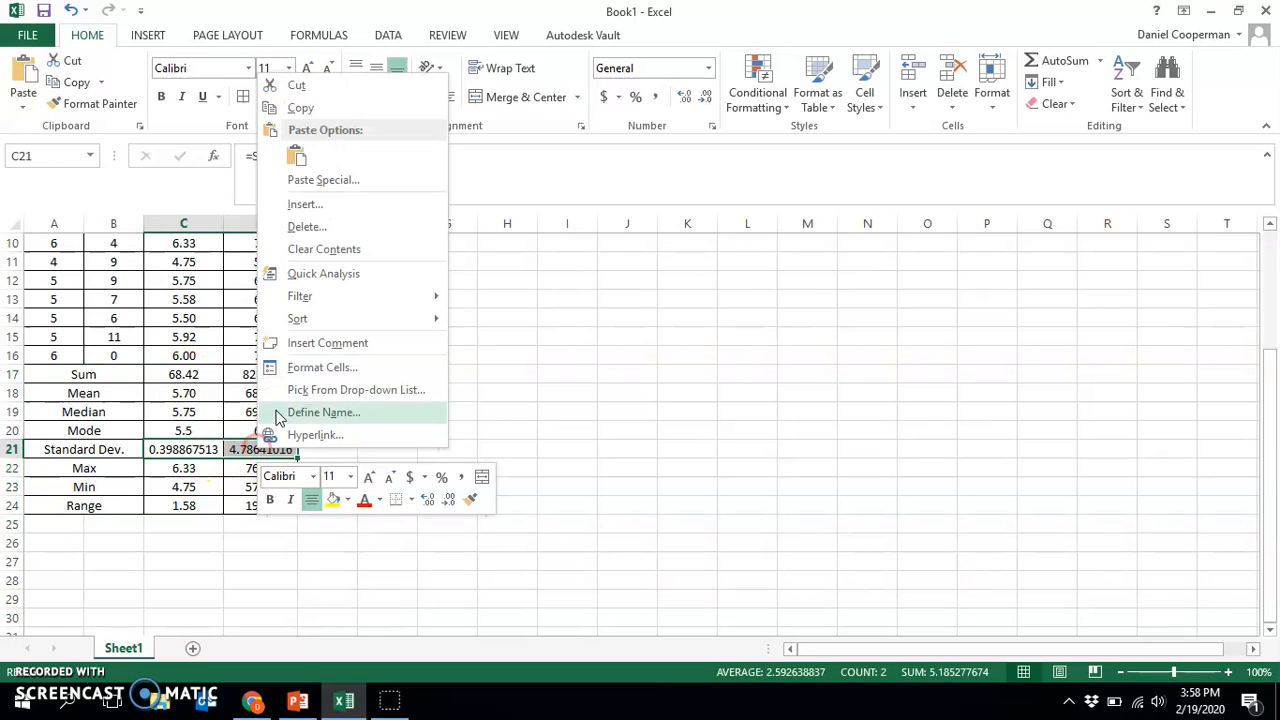
{"action": "left_click", "coordinate": [296, 370]}
{"action": "left_click", "coordinate": [108, 240]}
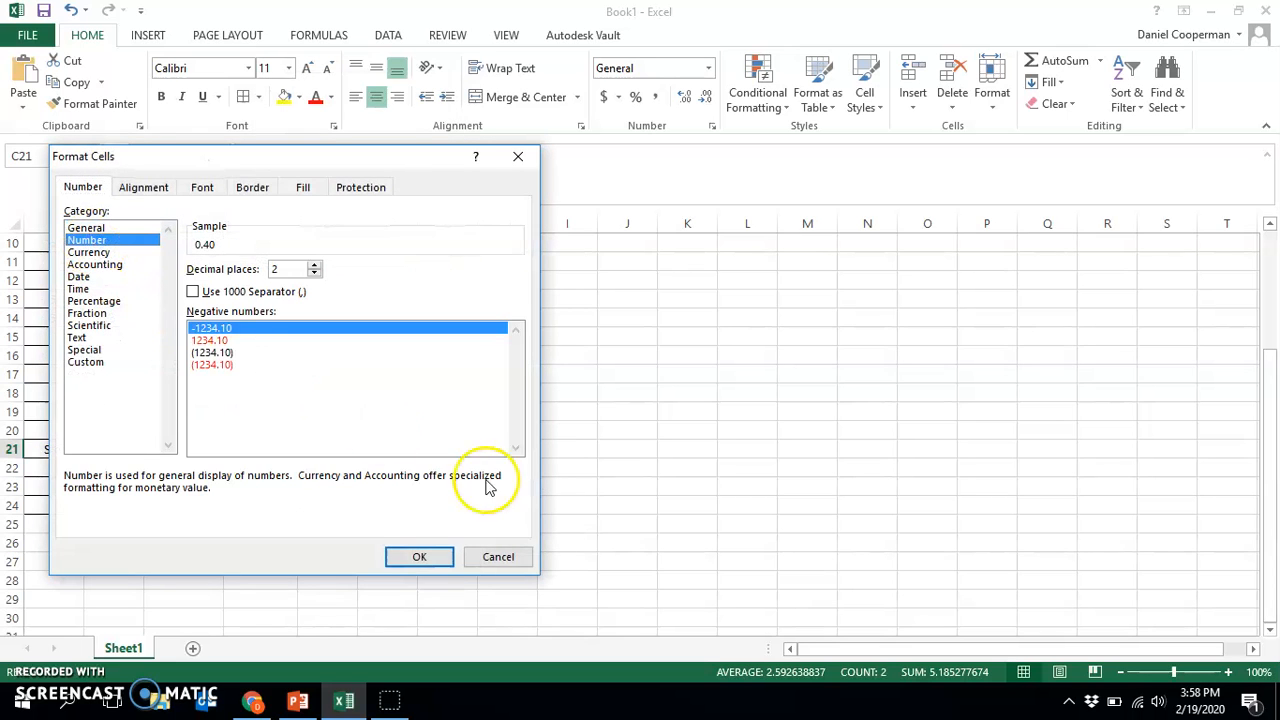
{"action": "left_click", "coordinate": [433, 570]}
{"action": "left_click", "coordinate": [436, 508]}
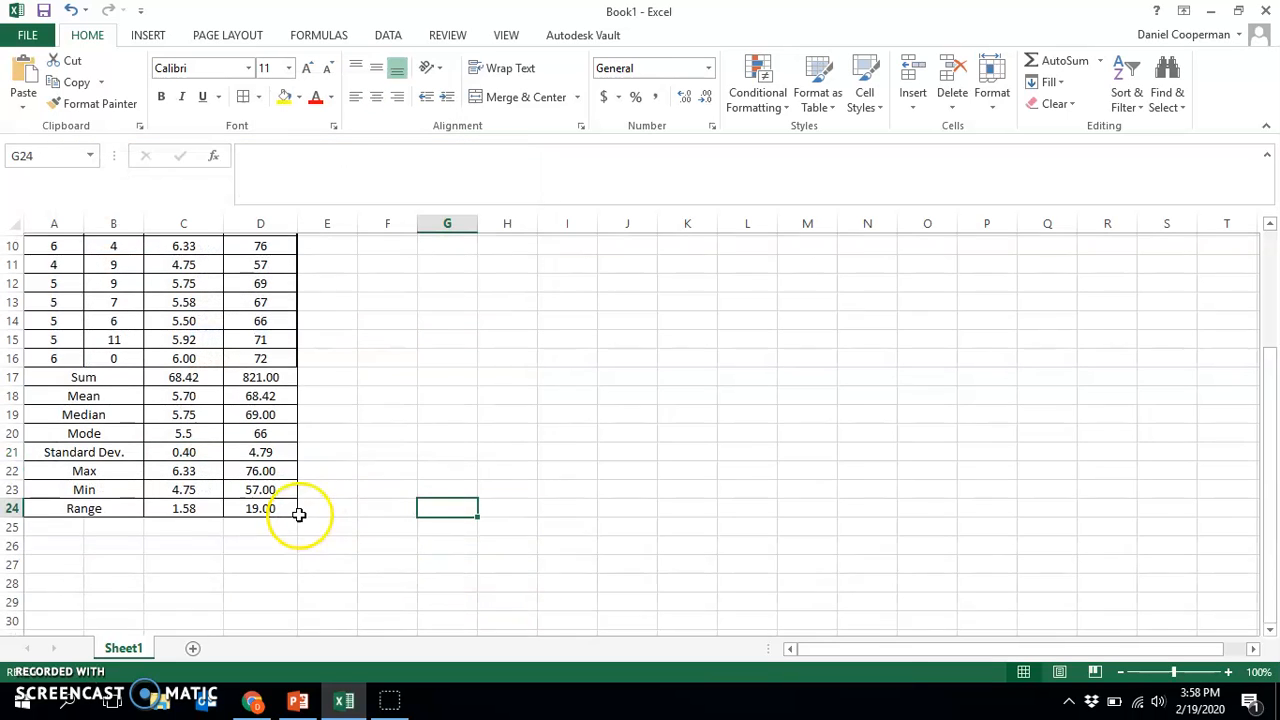
Apply a thick box border around the statistics block A17:D24
{"action": "scroll", "coordinate": [279, 572], "scroll_direction": "up", "scroll_amount": 1}
{"action": "left_click_drag", "start_coordinate": [279, 572], "coordinate": [77, 434]}
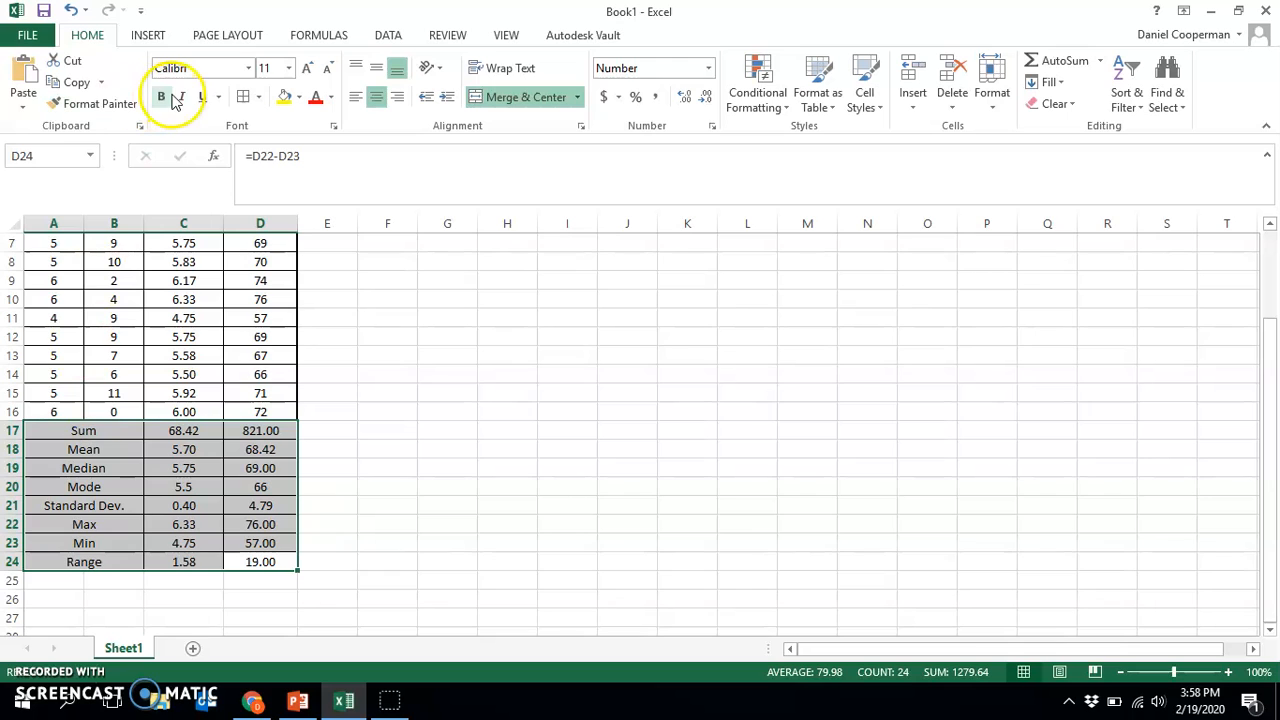
{"action": "left_click", "coordinate": [258, 97]}
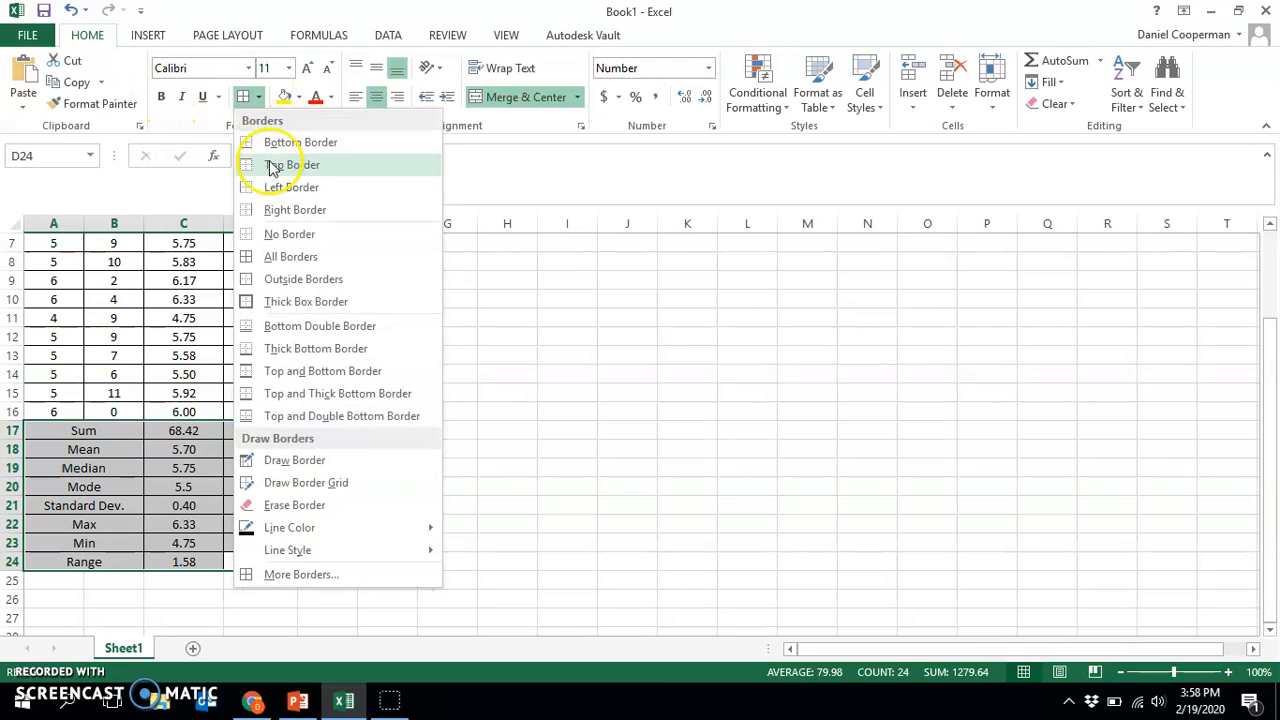
{"action": "left_click", "coordinate": [296, 302]}
{"action": "left_click", "coordinate": [410, 410]}
Make the statistics labels from Sum to Range in A17:A24 bold
{"action": "left_click_drag", "start_coordinate": [74, 432], "coordinate": [88, 550]}
{"action": "left_click", "coordinate": [161, 96]}
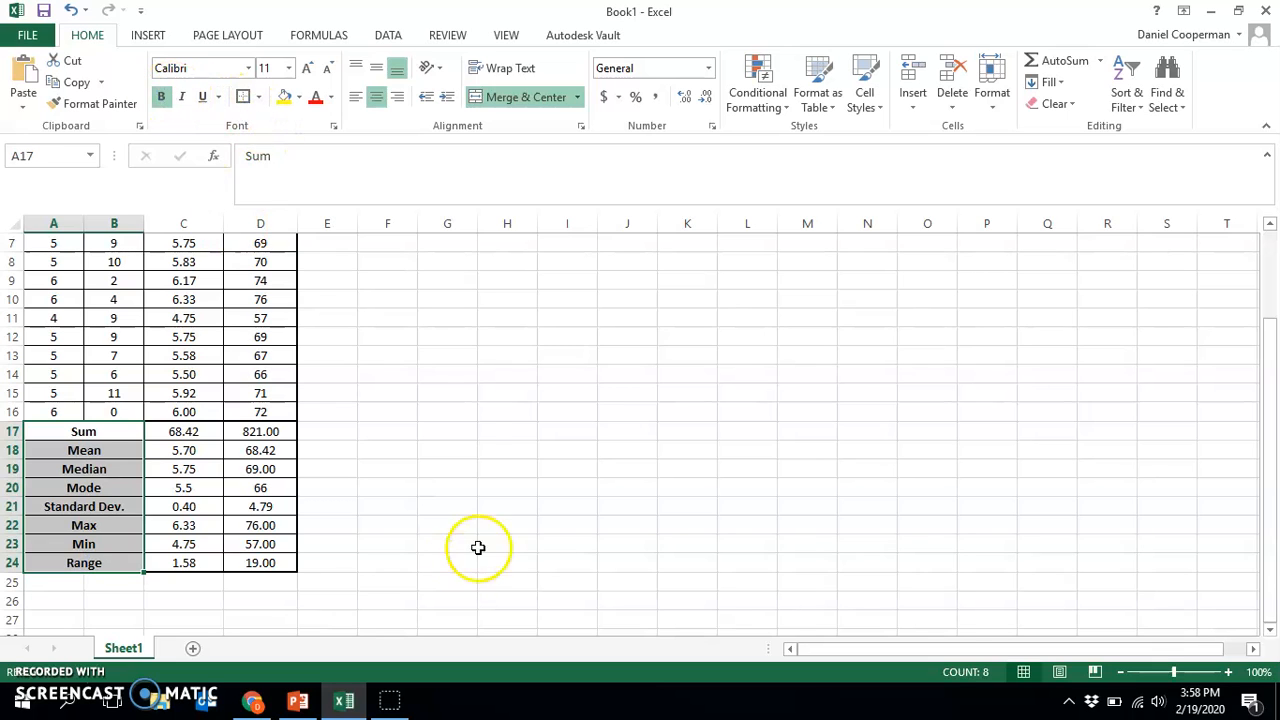
{"action": "left_click", "coordinate": [474, 540]}
Move the statistics block A17:D24 beside the height table so that it occupies F2:I9
{"action": "scroll", "coordinate": [466, 537], "scroll_direction": "up", "scroll_amount": 2}
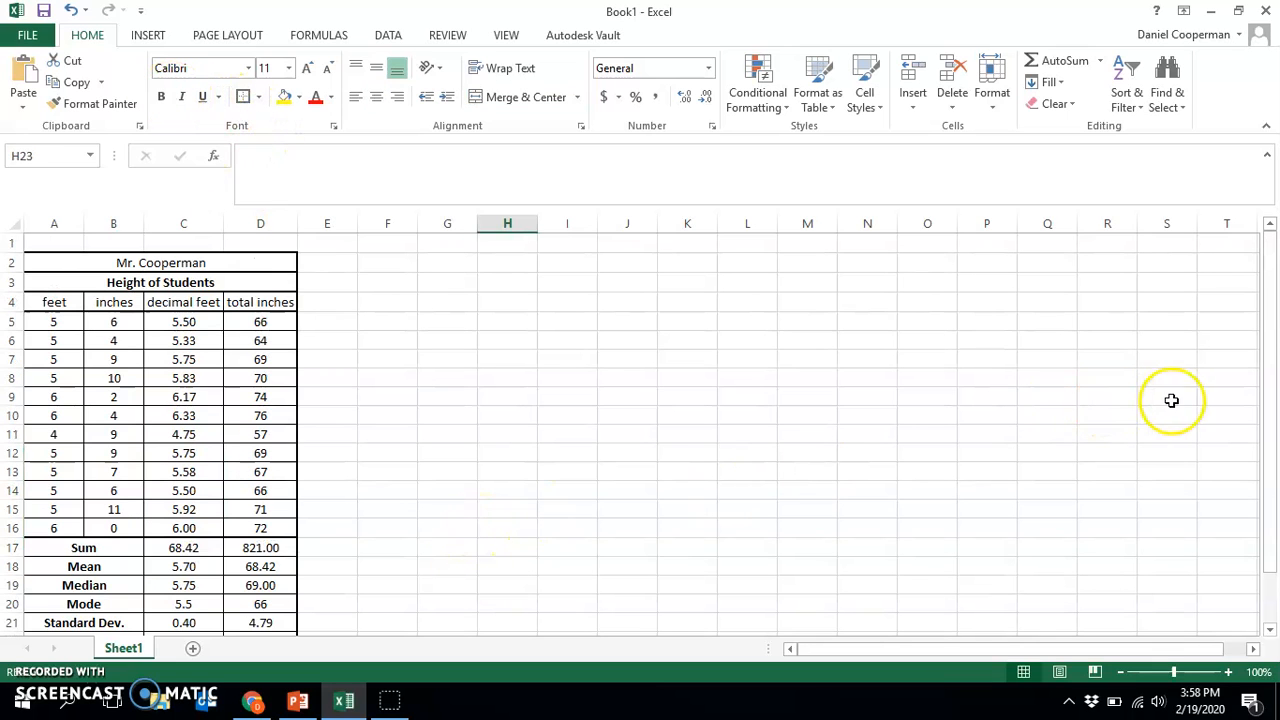
{"action": "scroll", "coordinate": [380, 545], "scroll_direction": "down", "scroll_amount": 1}
{"action": "left_click_drag", "start_coordinate": [277, 620], "coordinate": [435, 263]}
{"action": "left_click", "coordinate": [460, 529]}
Apply a thick box border around the student height table A2:D16
{"action": "left_click_drag", "start_coordinate": [258, 529], "coordinate": [40, 266]}
{"action": "left_click", "coordinate": [243, 96]}
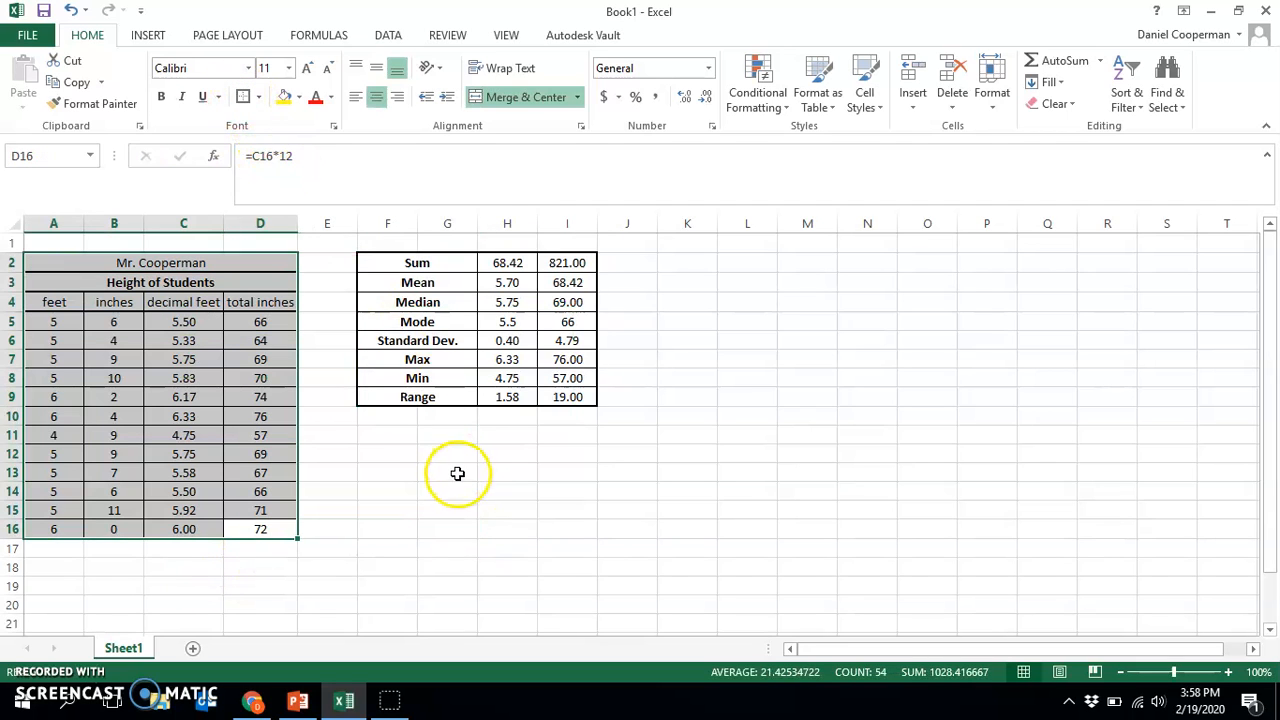
{"action": "left_click", "coordinate": [457, 472]}
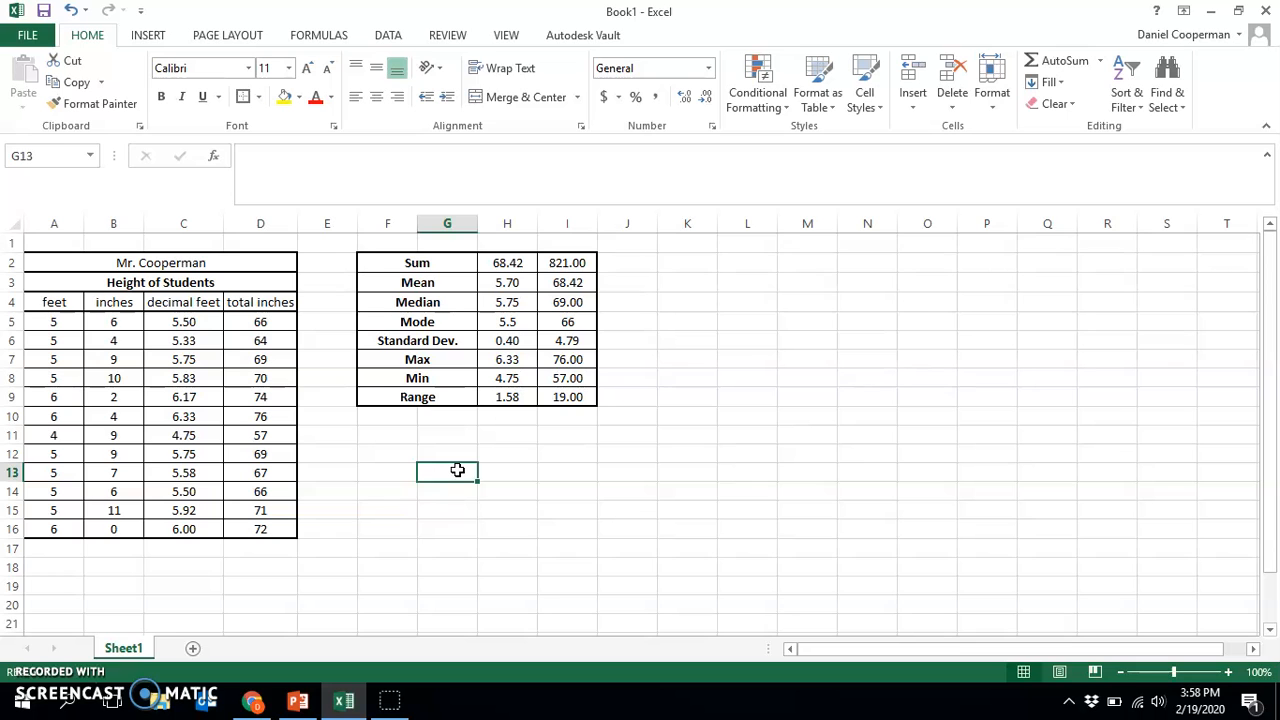
Switch to the PowerPoint presentation and review slides 12 to 14, ending on the Frequency Chart and Histogram slide
{"action": "left_click", "coordinate": [298, 702]}
{"action": "scroll", "coordinate": [70, 373], "scroll_direction": "down", "scroll_amount": 1}
{"action": "left_click", "coordinate": [95, 528]}
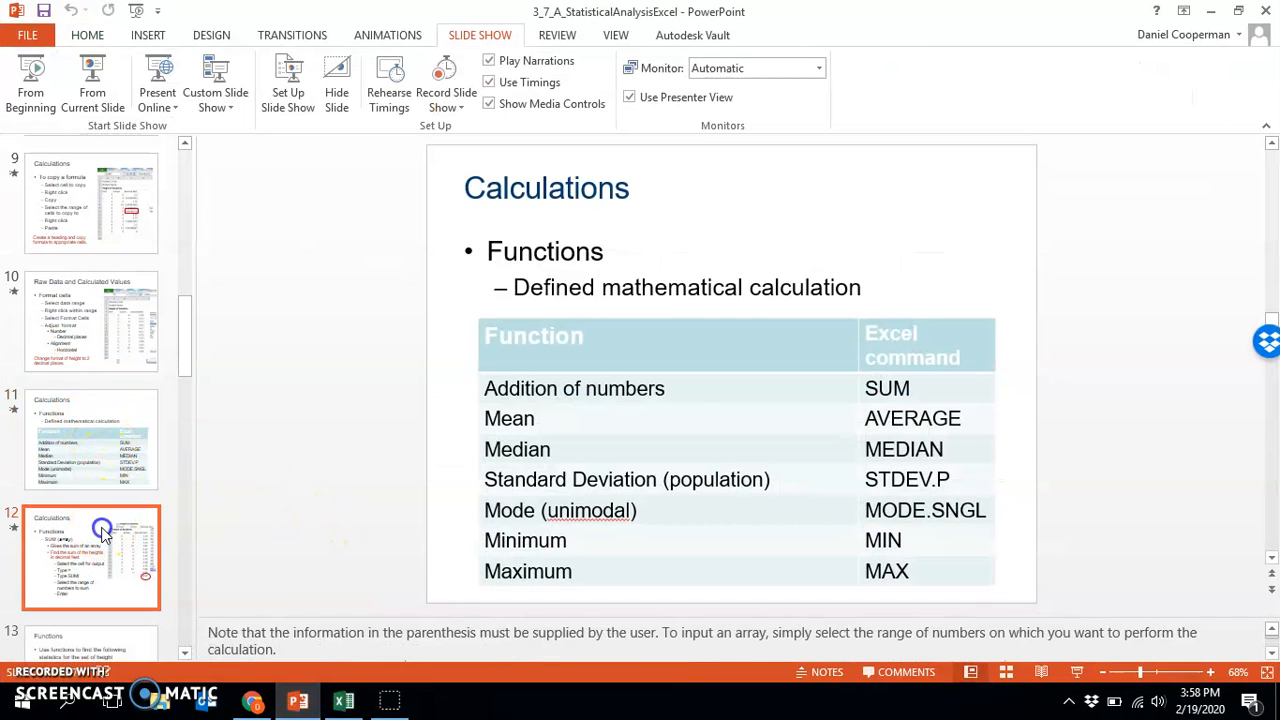
{"action": "scroll", "coordinate": [175, 385], "scroll_direction": "down", "scroll_amount": 2}
{"action": "left_click", "coordinate": [91, 534]}
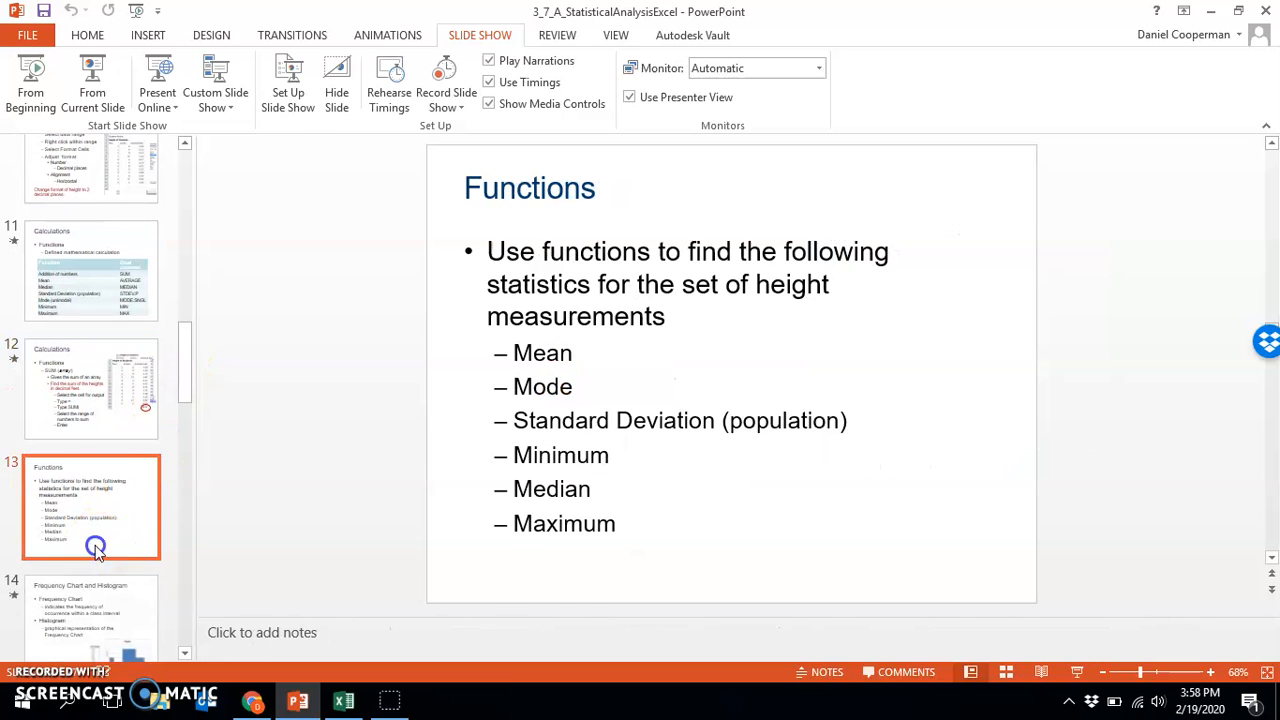
{"action": "scroll", "coordinate": [115, 460], "scroll_direction": "down", "scroll_amount": 1}
{"action": "left_click", "coordinate": [107, 473]}
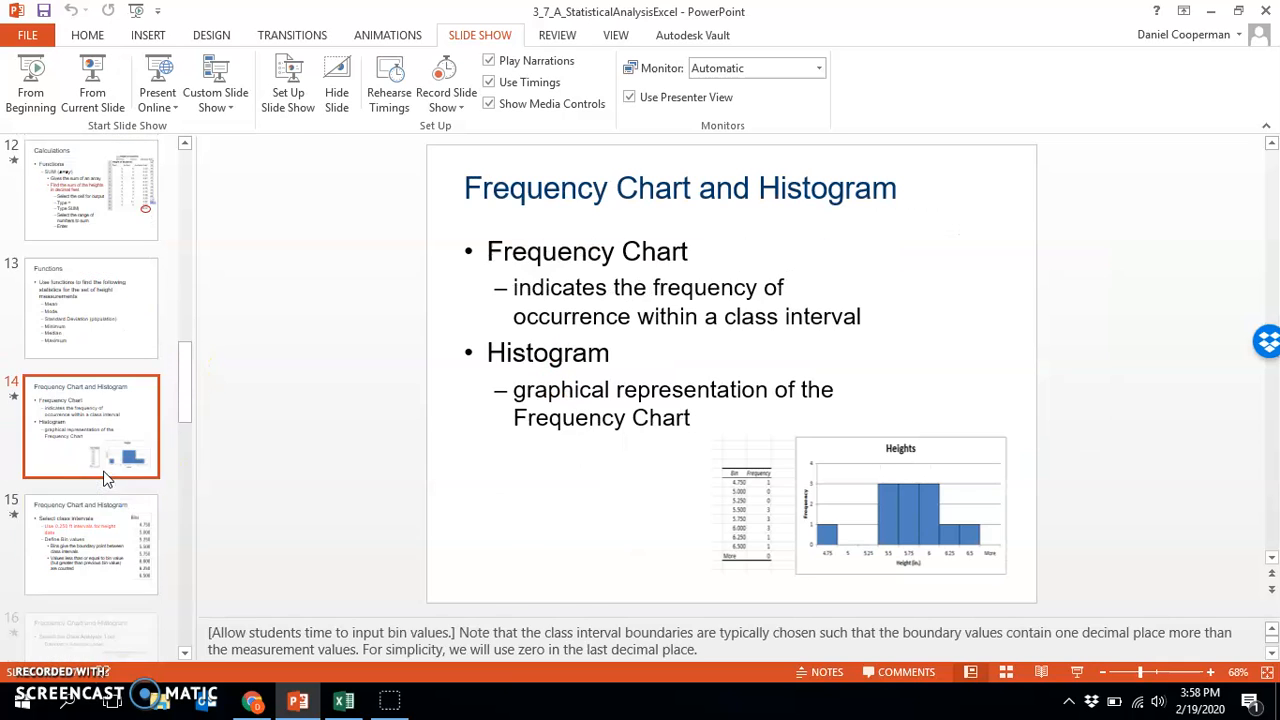